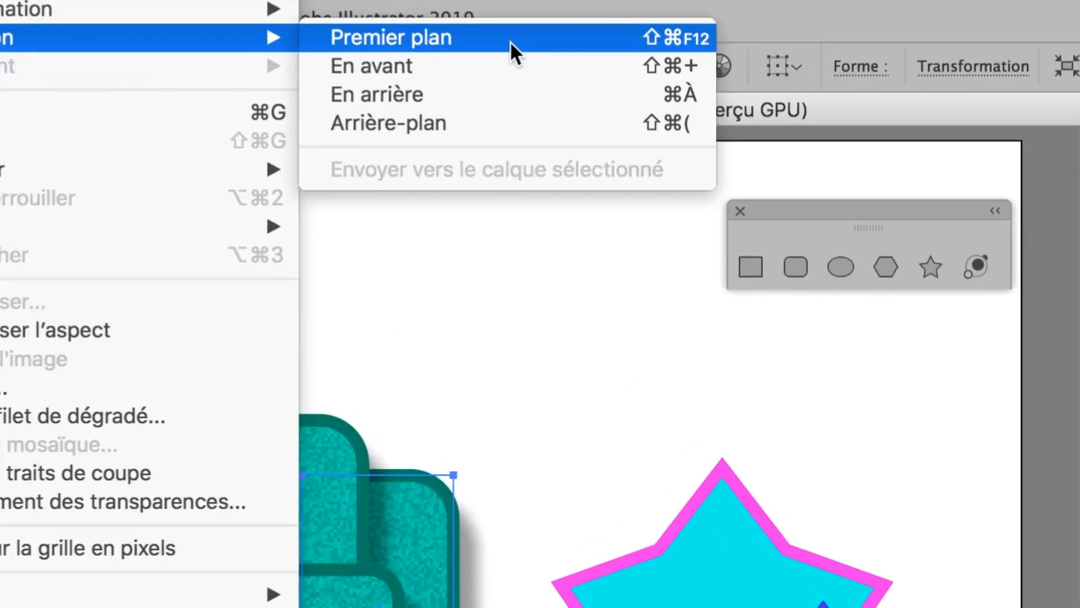
Bring the selected vertical teal rectangle to the front of the stacking order, and also apply the one-level forward arrangement.
left_click(510, 41)
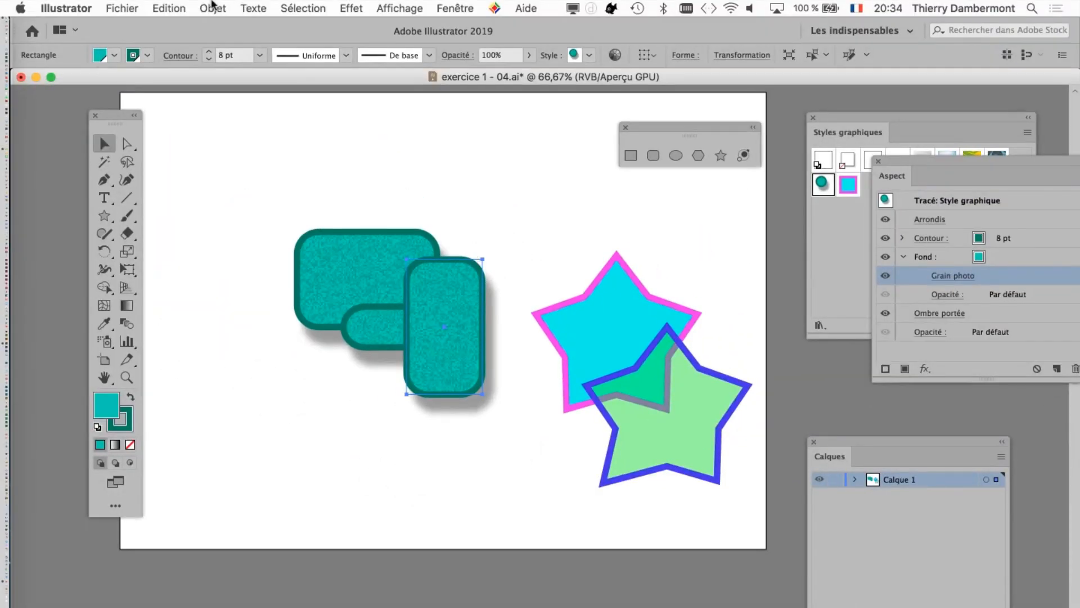
left_click(214, 7)
mouse_move(217, 28)
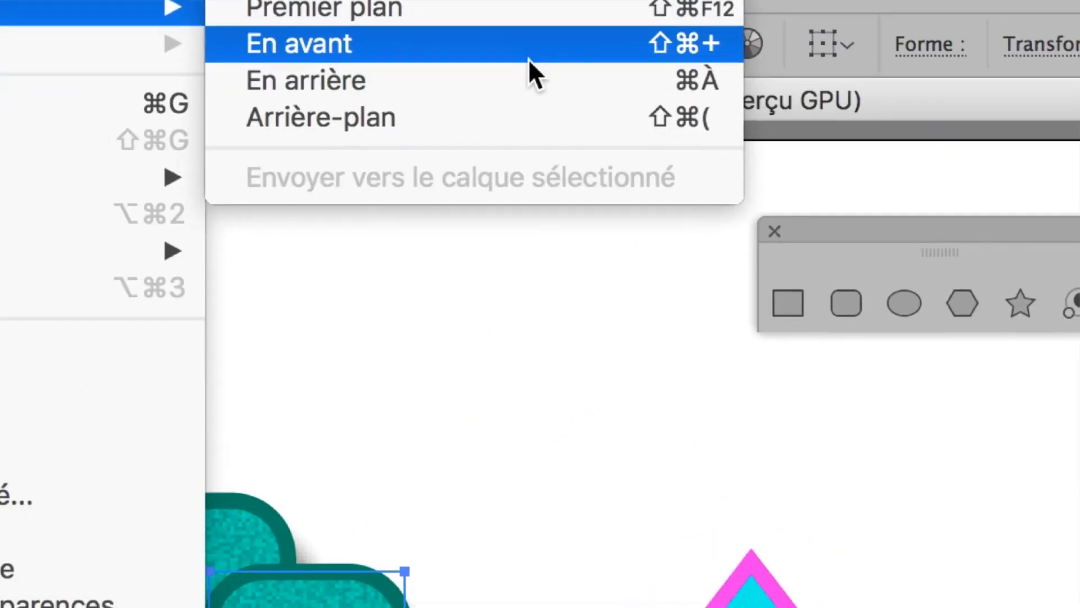
left_click(531, 70)
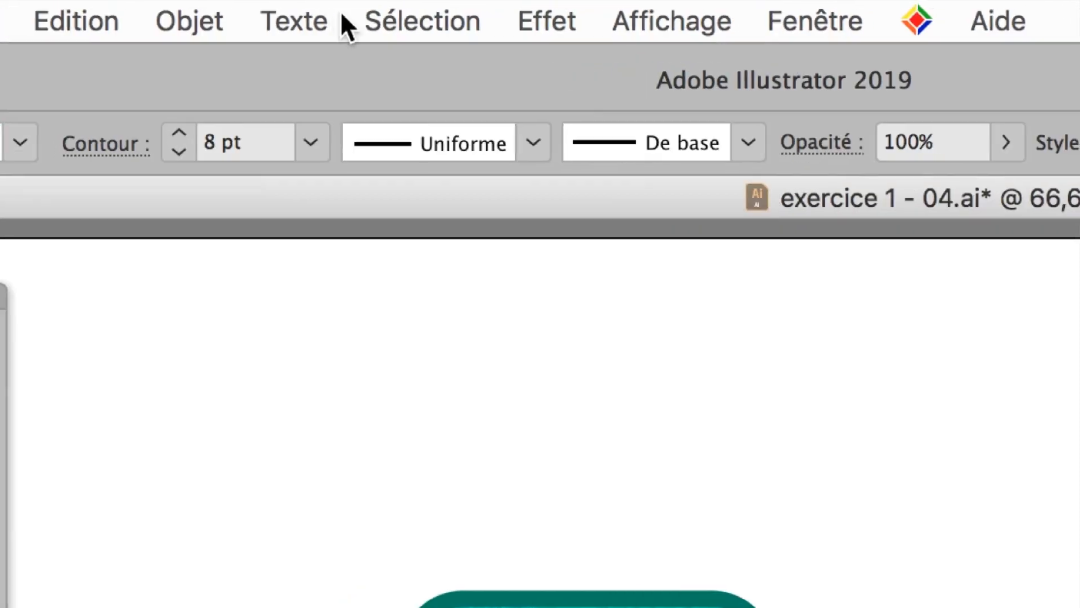
Try to send the vertical teal rectangle backward in the stacking order with the one-level backward arrangement.
left_click(292, 19)
mouse_move(408, 74)
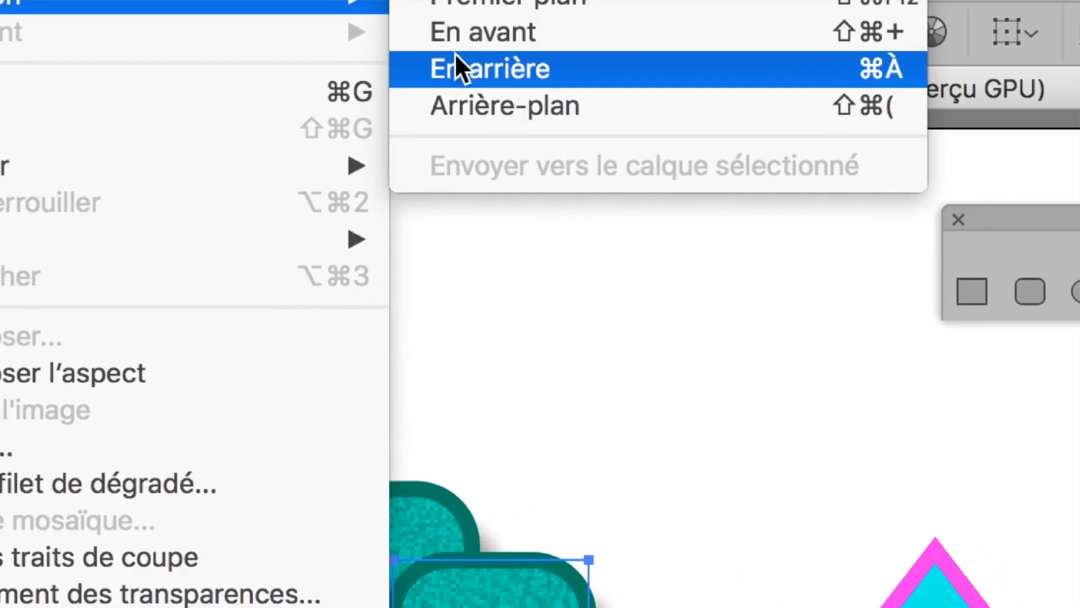
left_click(457, 56)
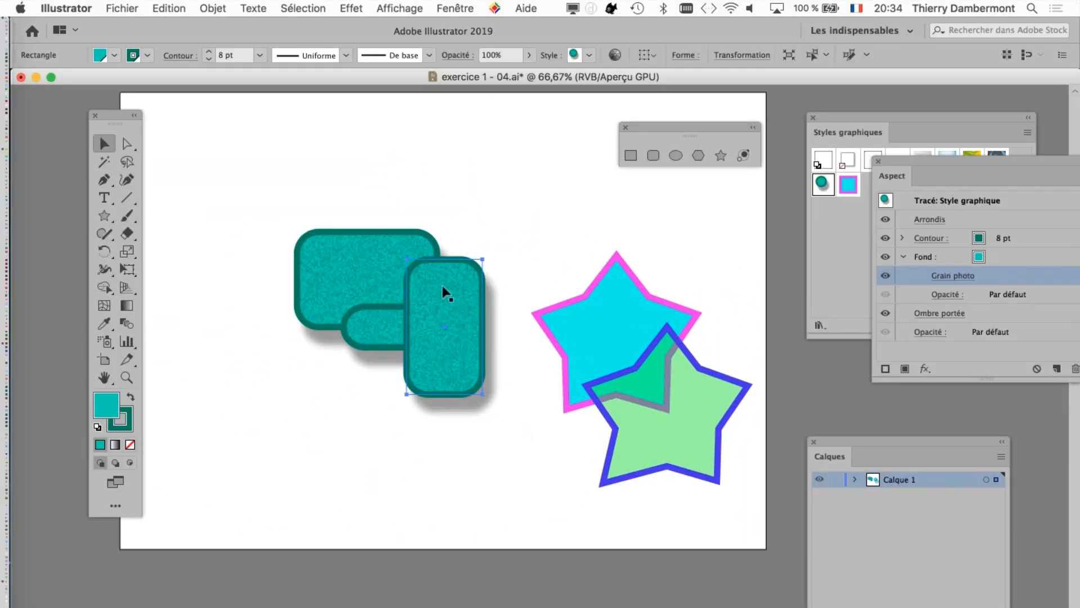
left_click(227, 8)
mouse_move(233, 41)
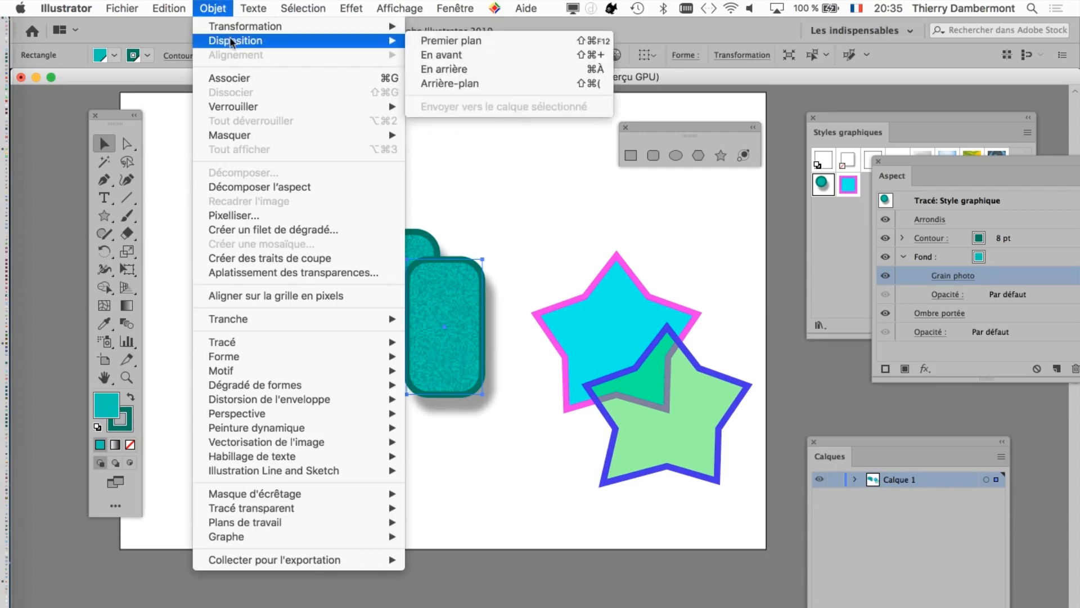
left_click(534, 68)
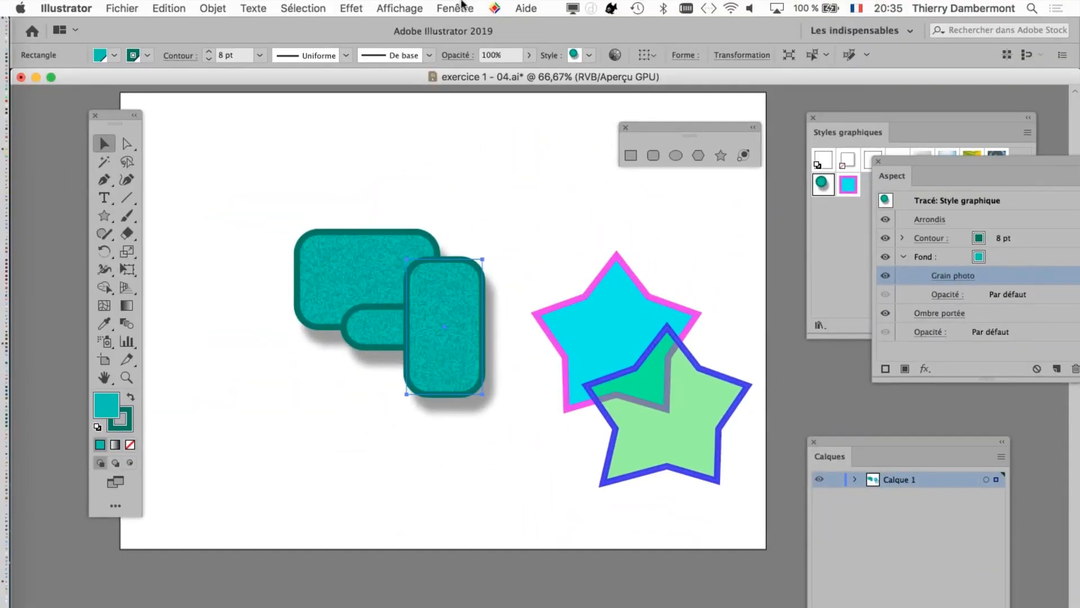
Place the Calques panel beside the teal rectangles and expand Calque 1 to list its objects.
left_click(455, 8)
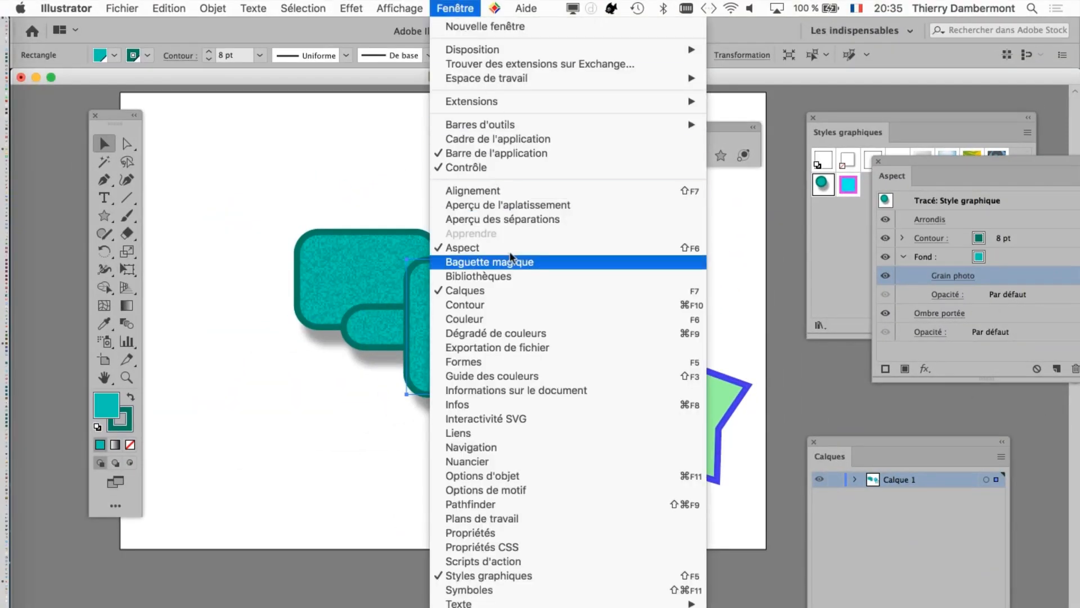
left_click(893, 441)
left_click_drag(893, 441, 605, 226)
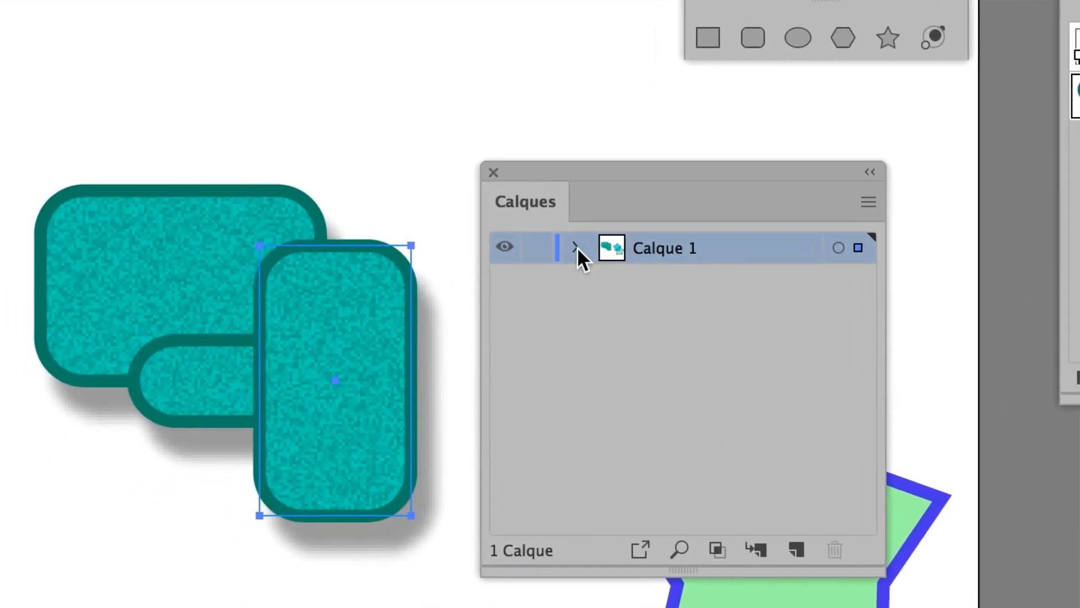
left_click(565, 260)
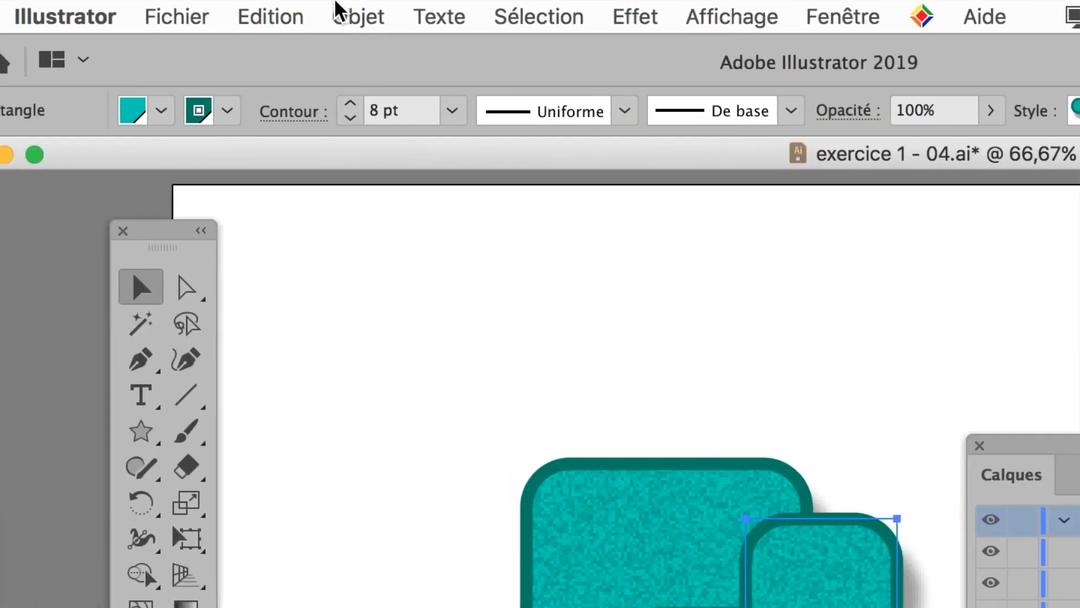
Bring the vertical teal rectangle to the front of Calque 1, keeping only that rectangle selected.
left_click(356, 15)
mouse_move(347, 27)
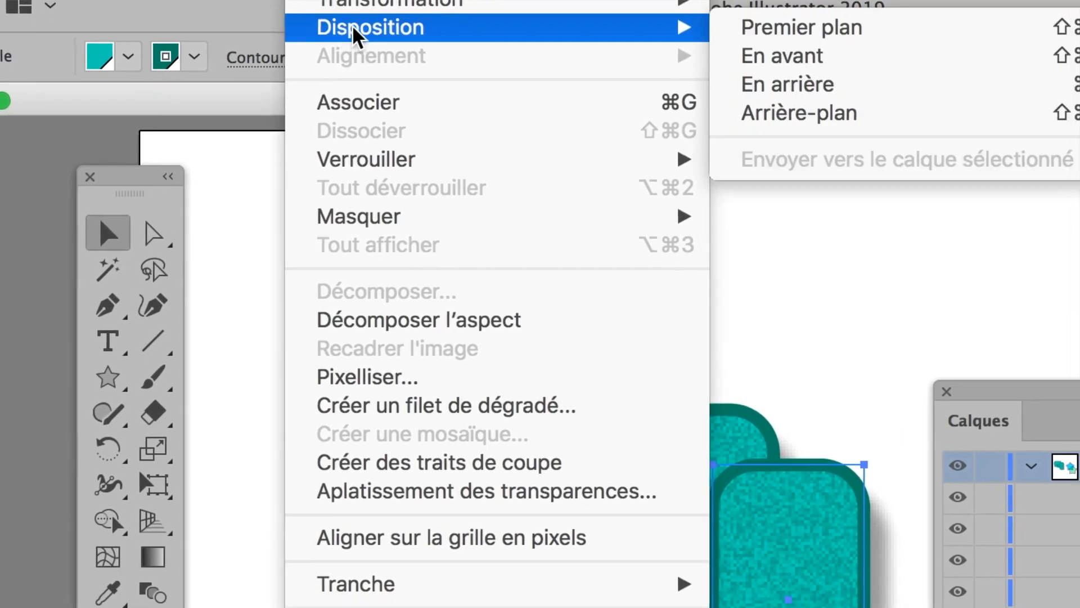
left_click(788, 27)
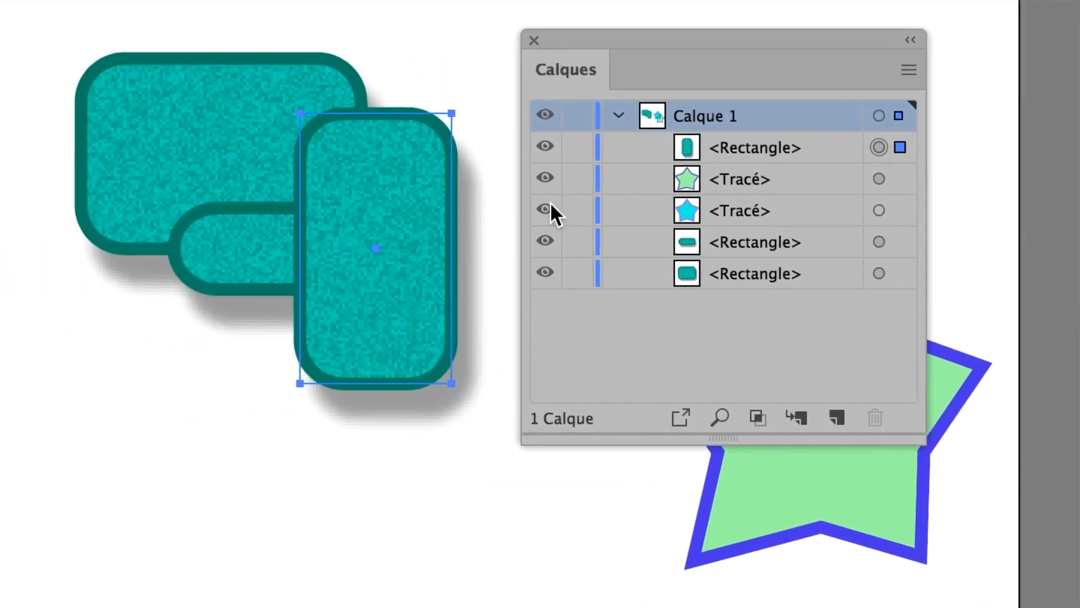
left_click(239, 192, "shift")
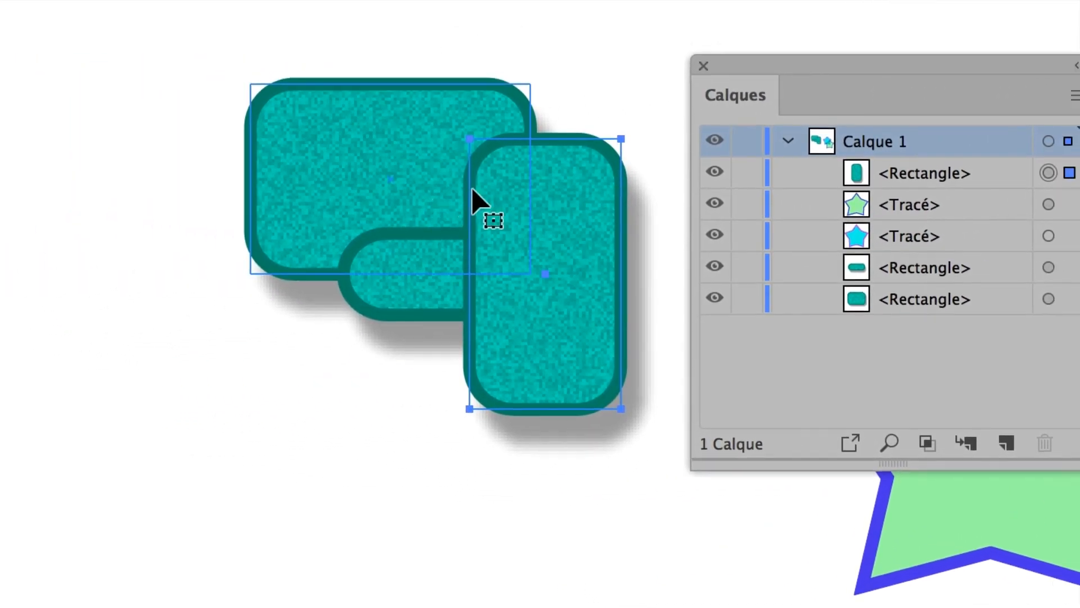
left_click(468, 192, "shift")
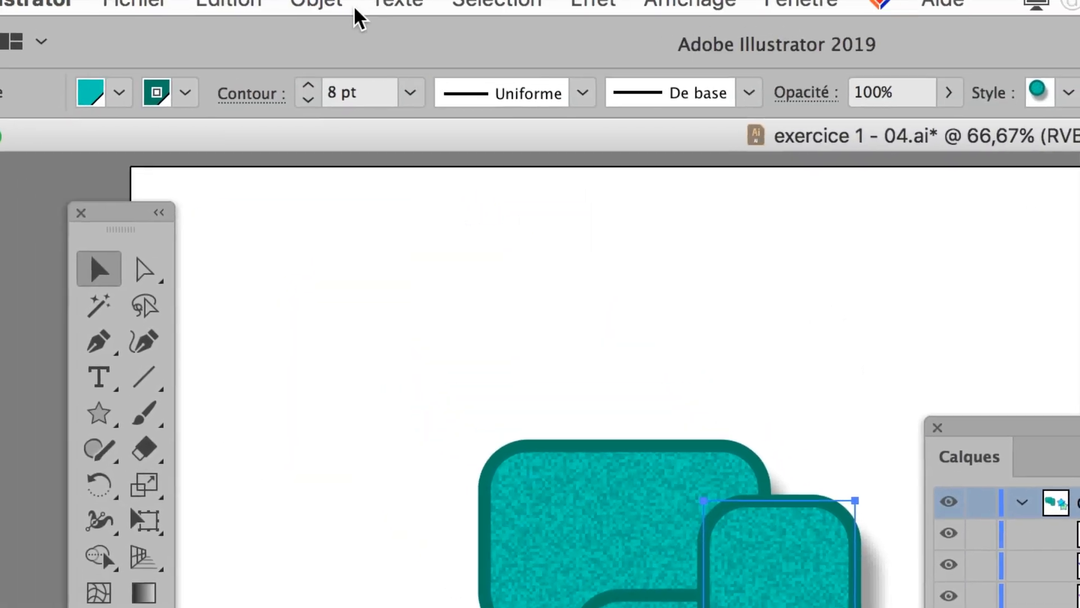
Send the vertical teal rectangle backward three levels, past both stars and behind the horizontal teal rectangle.
left_click(353, 6)
mouse_move(366, 77)
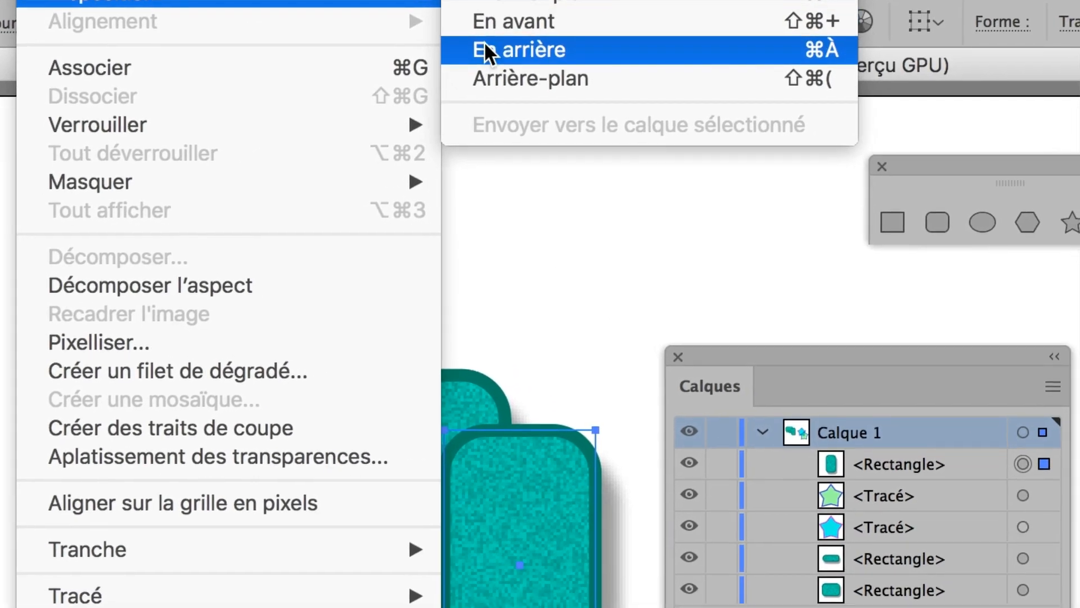
left_click(715, 90)
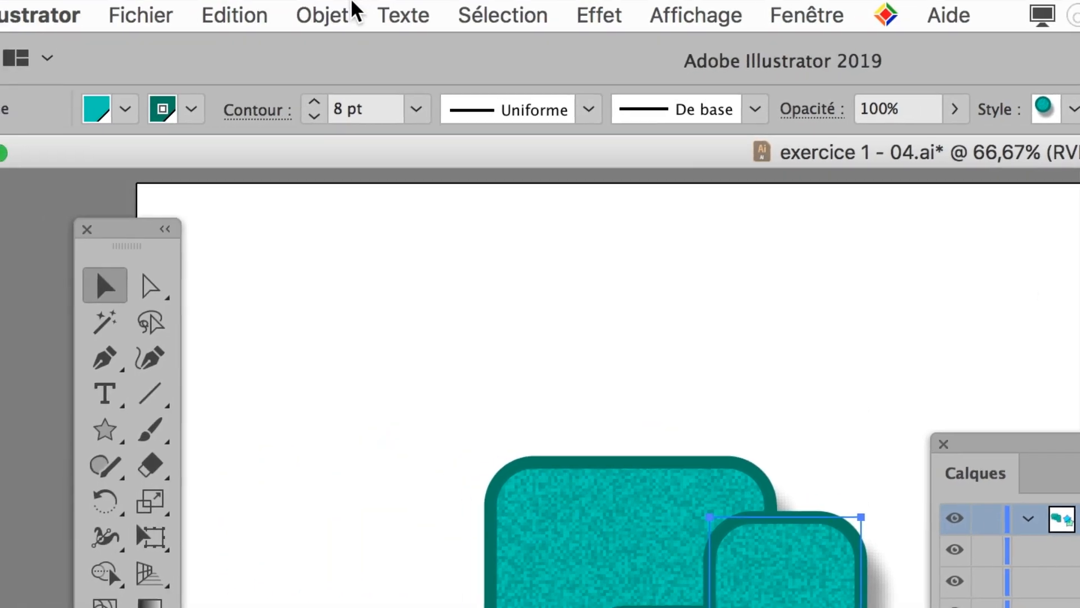
left_click(349, 12)
mouse_move(361, 32)
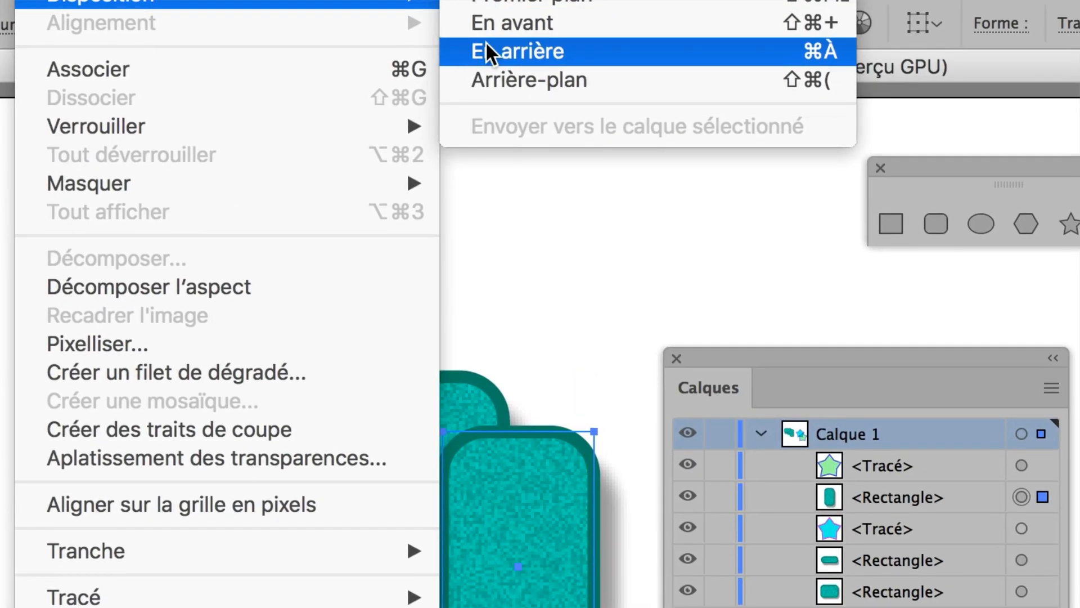
left_click(765, 89)
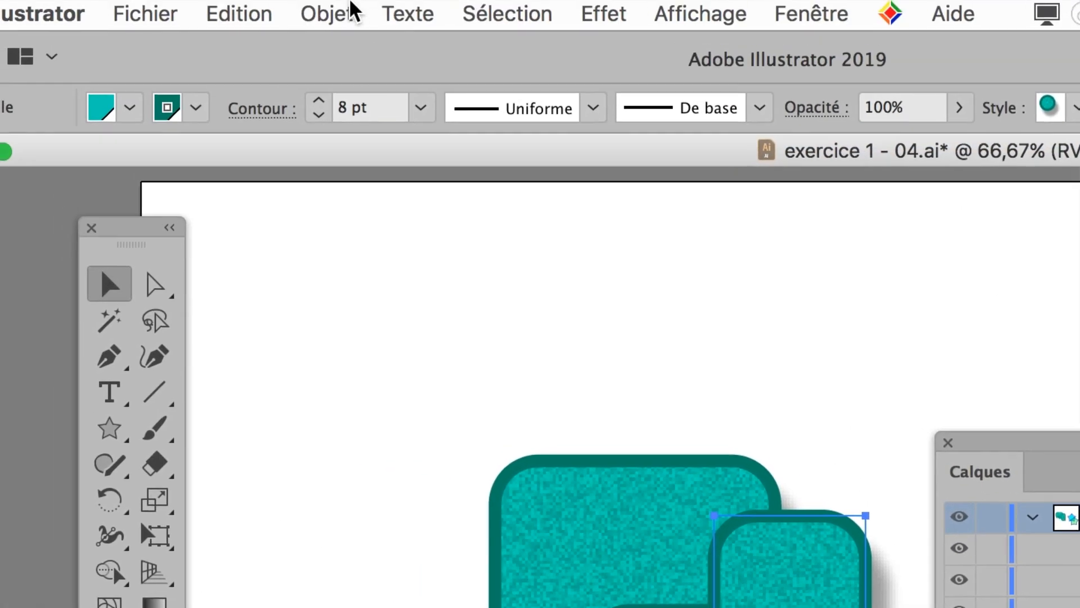
left_click(349, 11)
mouse_move(427, 26)
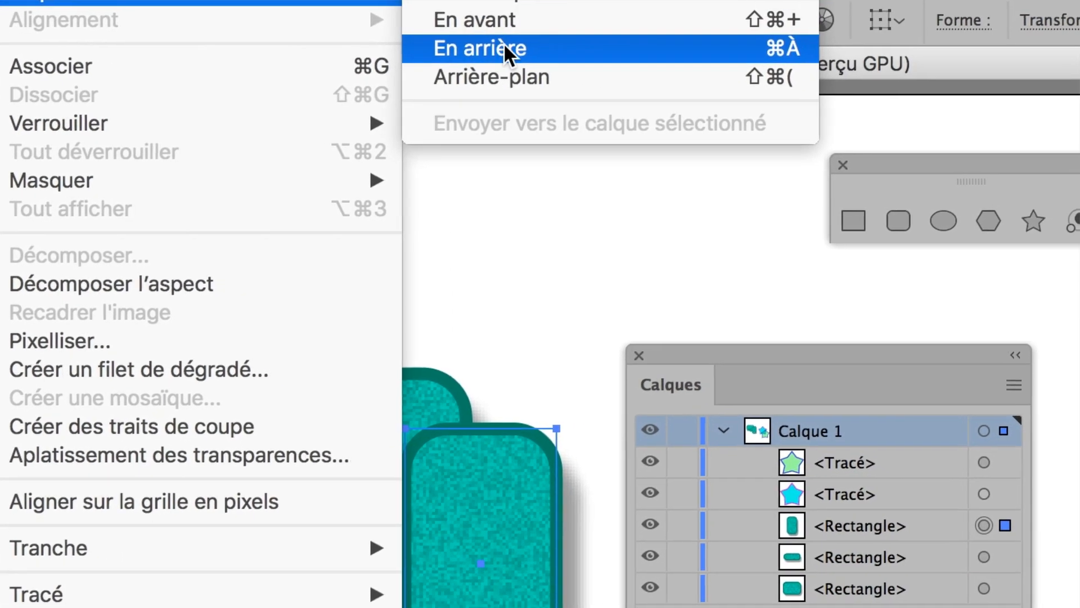
left_click(509, 57)
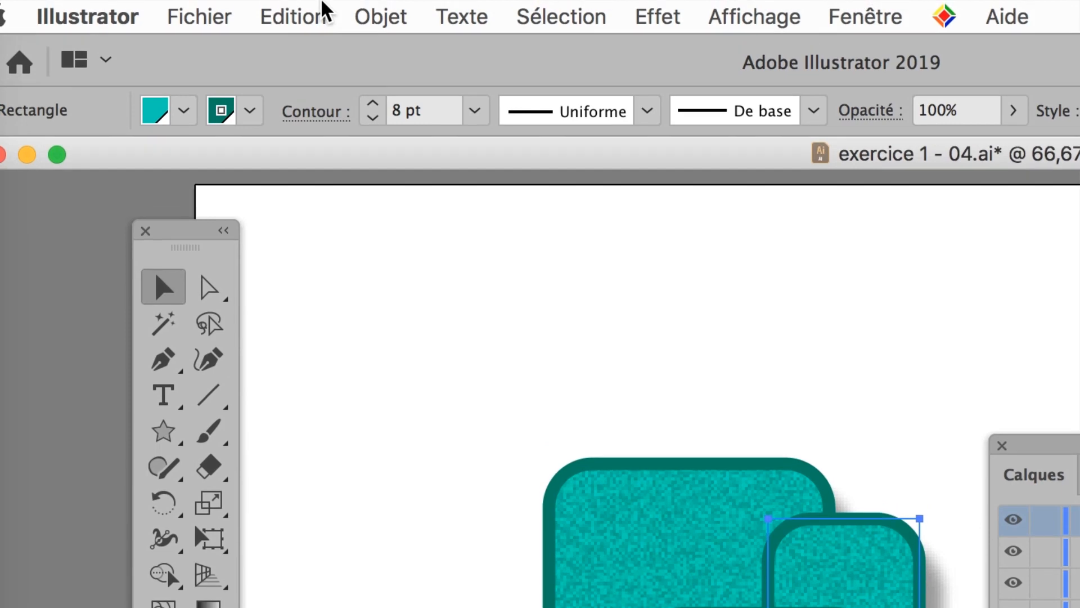
Reposition and widen the Calques panel, collapsing and re-expanding the contents of Calque 1.
left_click(337, 15)
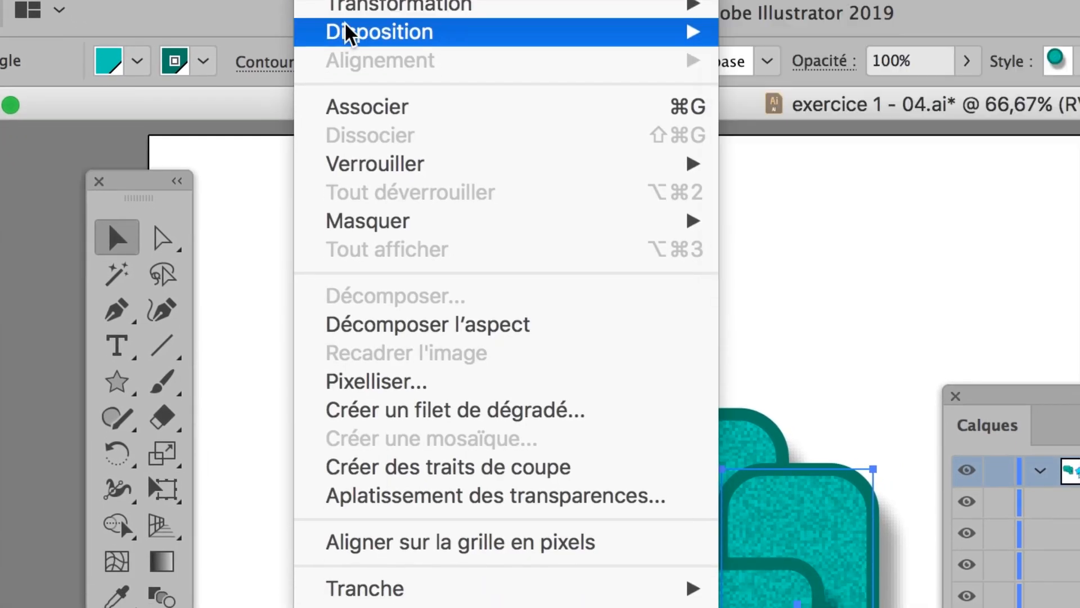
mouse_move(386, 79)
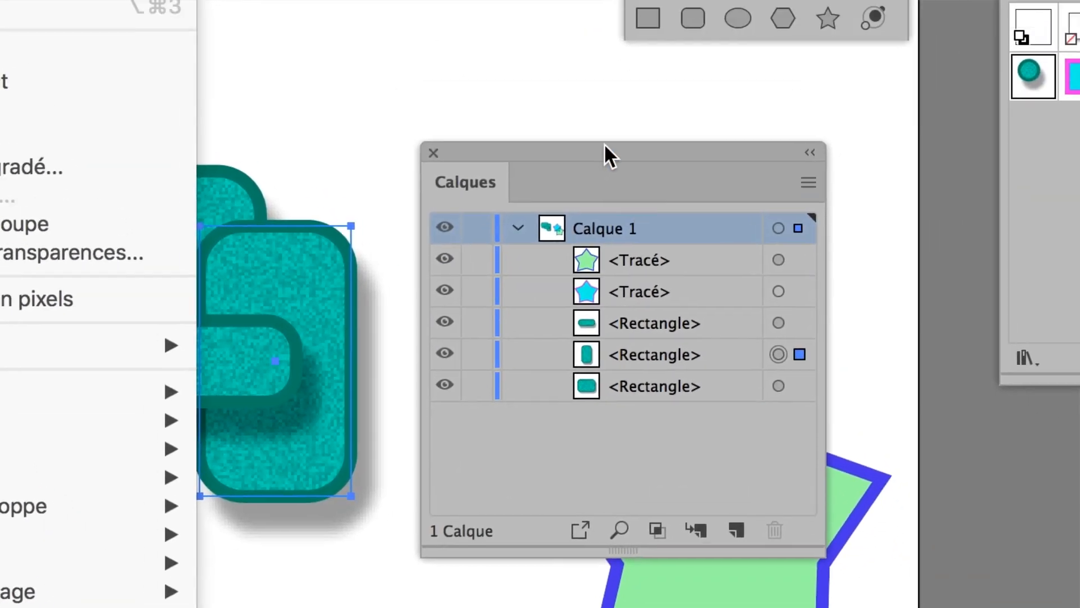
left_click(639, 153)
left_click_drag(644, 156, 594, 54)
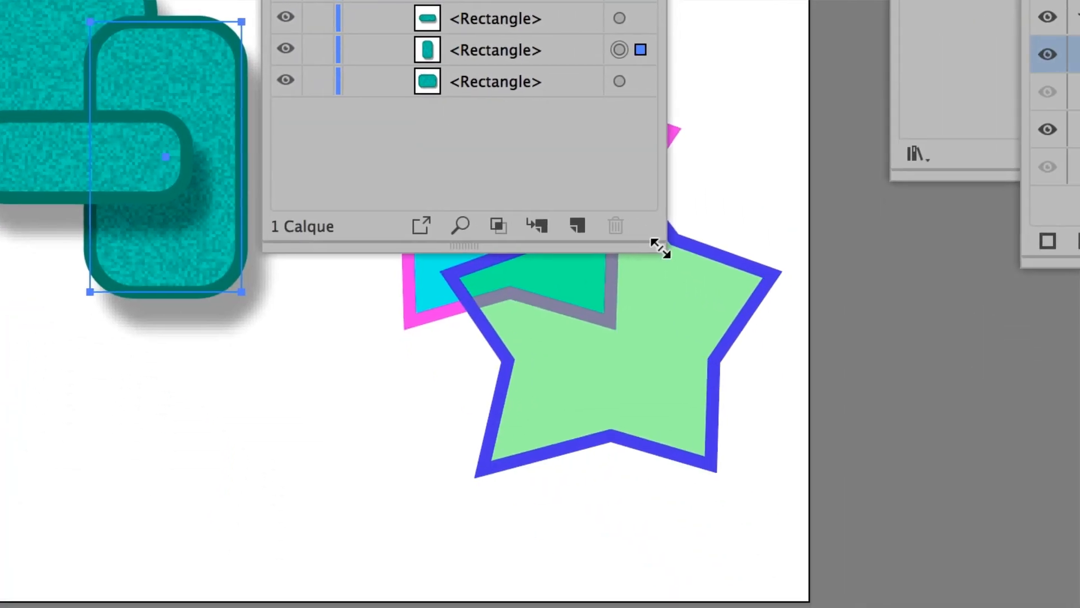
left_click_drag(702, 291, 870, 259)
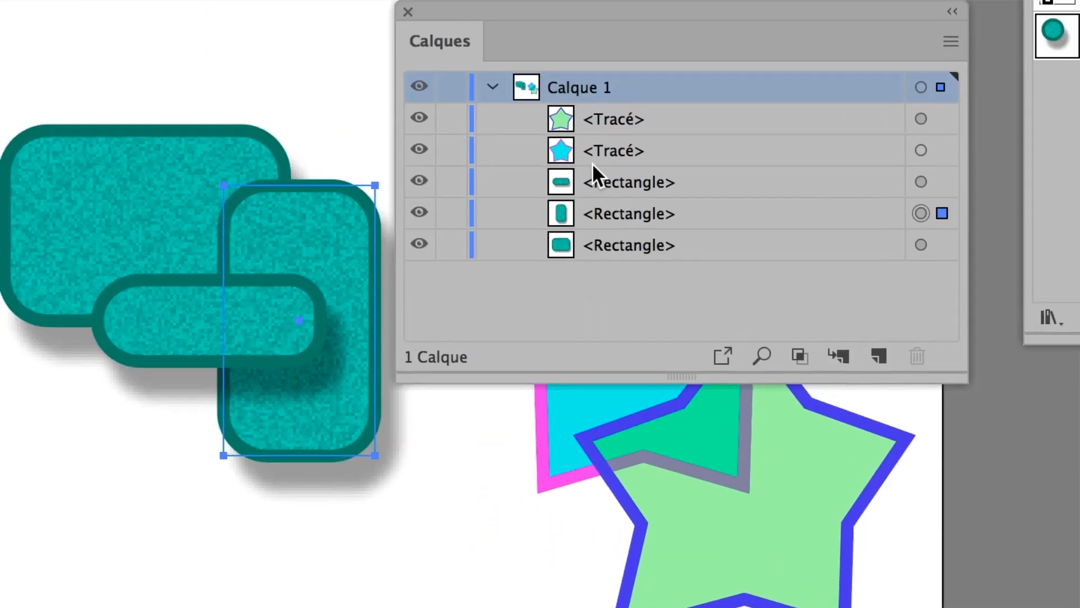
left_click(558, 138)
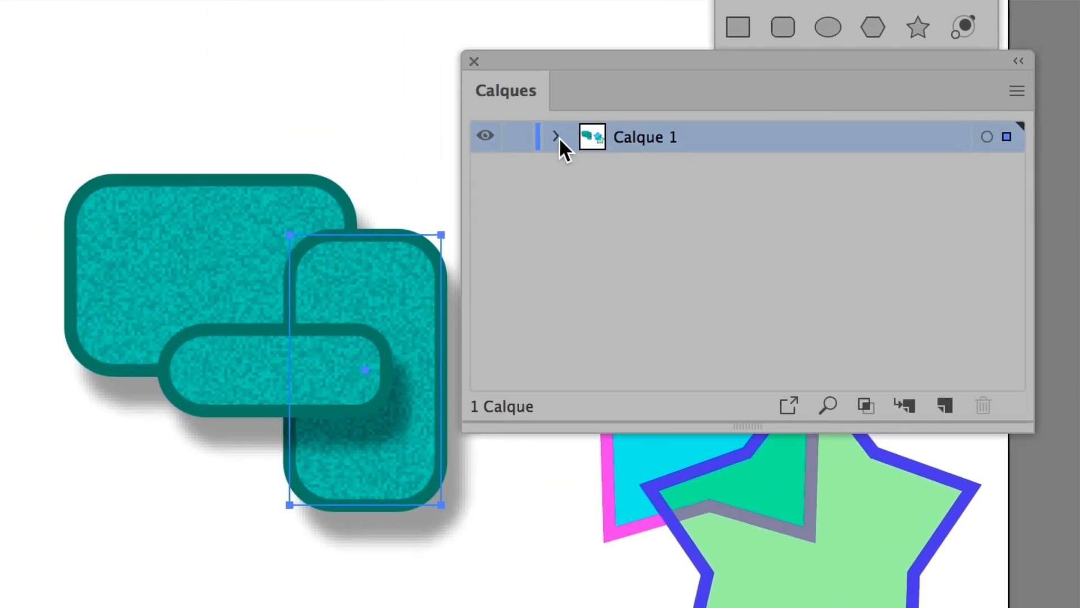
left_click(558, 138)
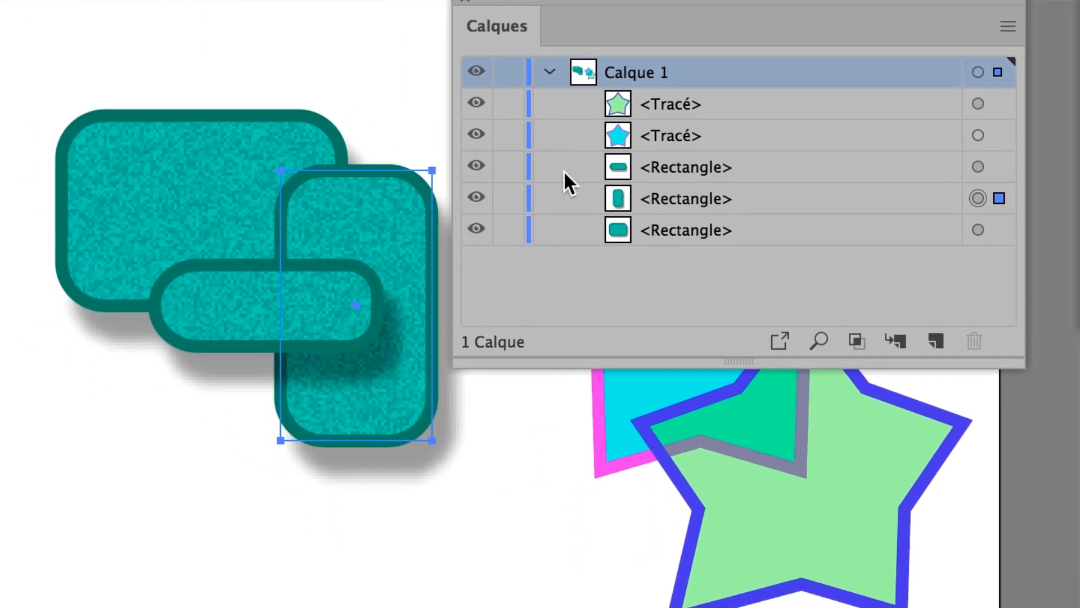
Reorder the vertical rectangle within the Calque 1 object list, finishing directly below the two stars and above the other rectangles.
left_click(782, 181)
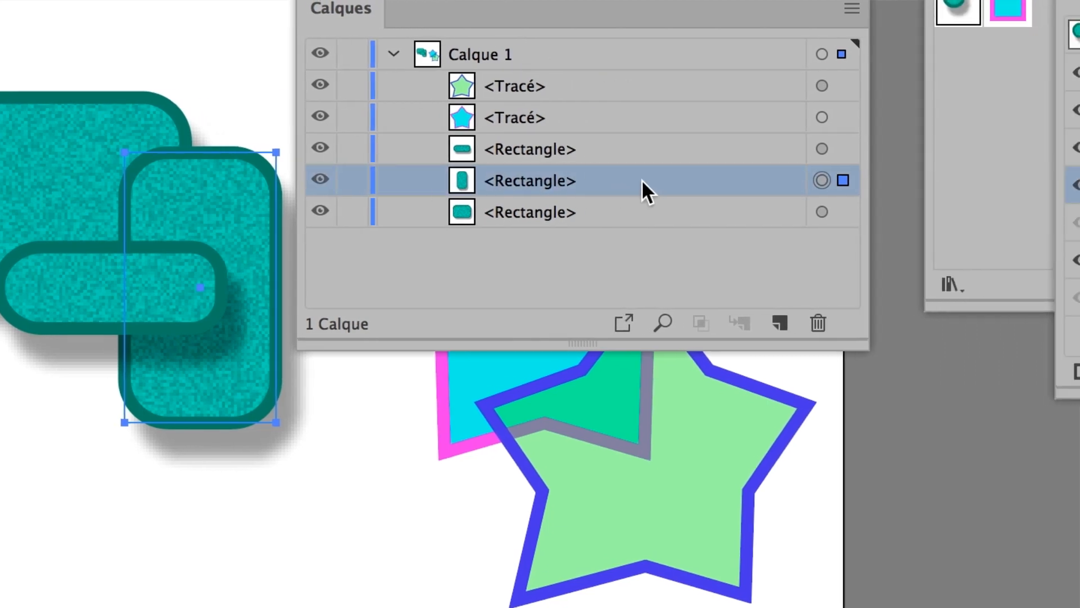
left_click_drag(637, 181, 623, 132)
mouse_move(634, 176)
left_mouse_down()
mouse_move(644, 208)
mouse_move(633, 191)
left_mouse_up()
left_click(634, 188)
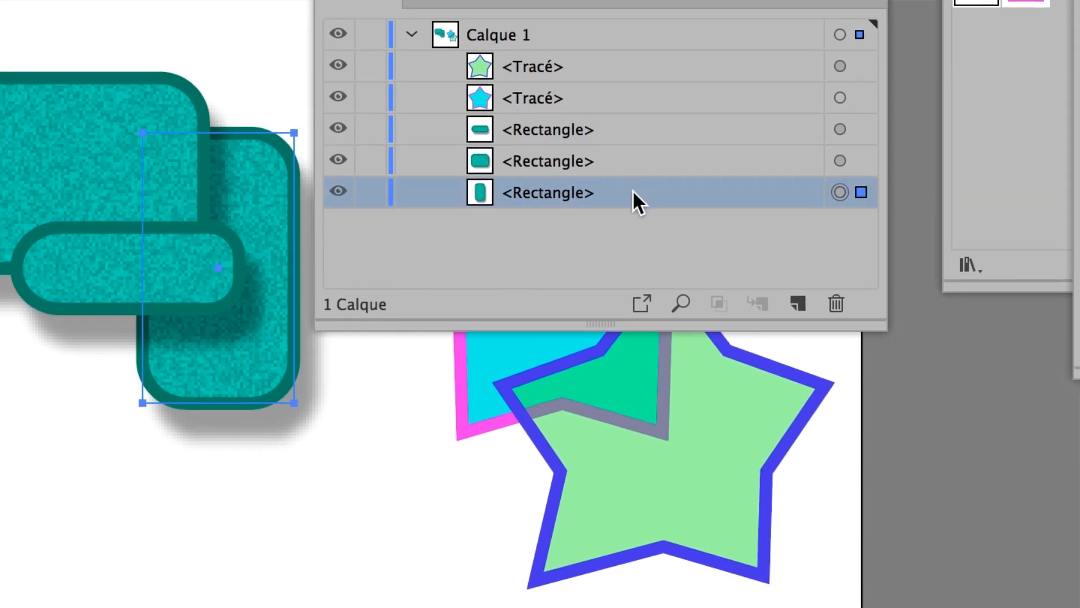
left_click_drag(630, 188, 632, 166)
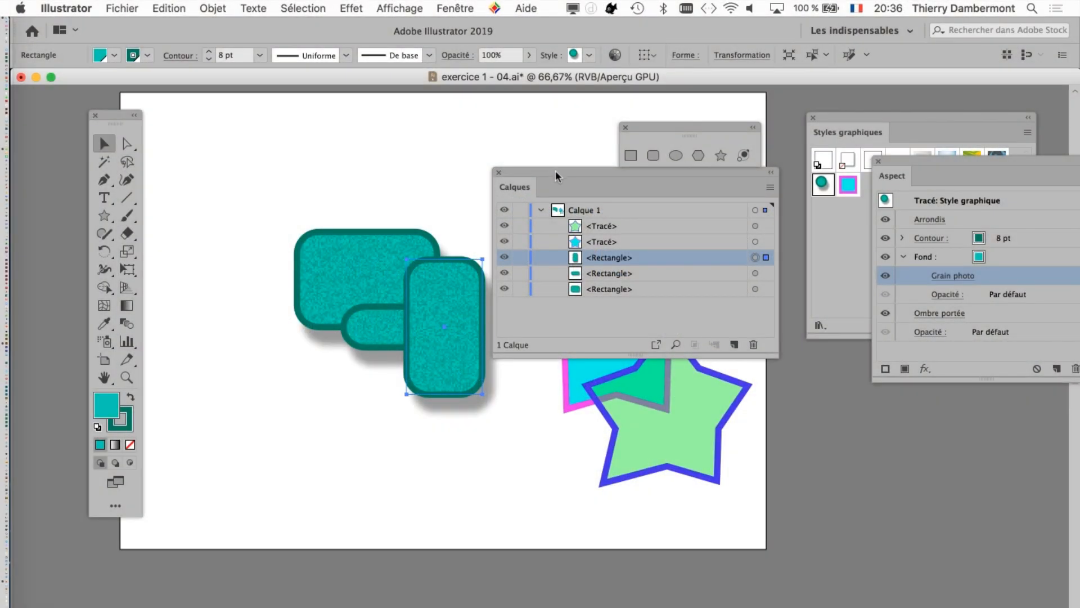
Reposition the Calques panel over the artwork, collapse Calque 1 and create a new layer above it.
left_click_drag(556, 170, 262, 129)
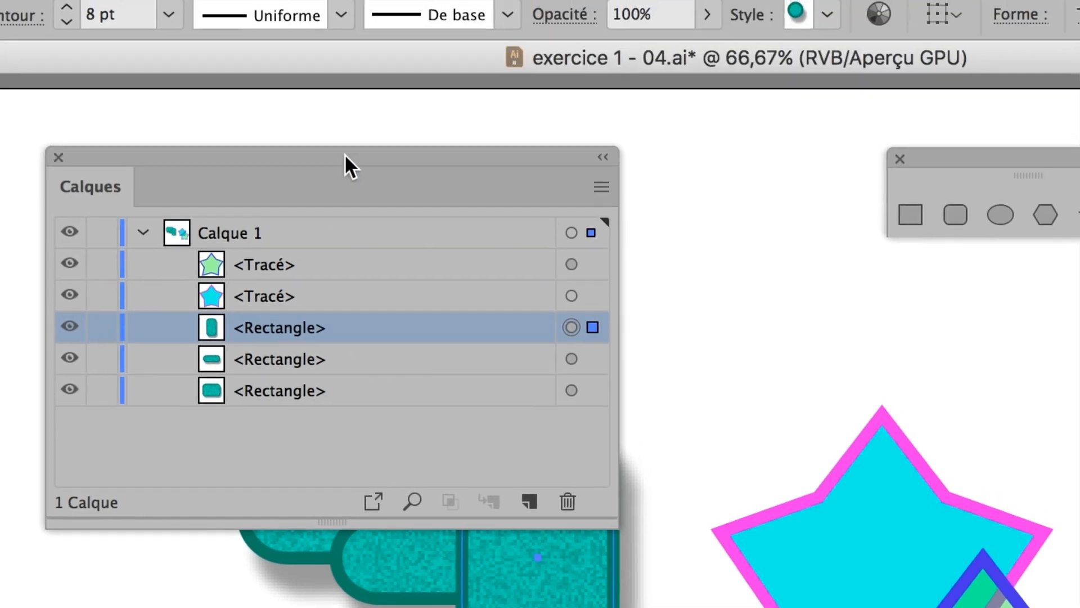
left_click_drag(354, 30, 641, 65)
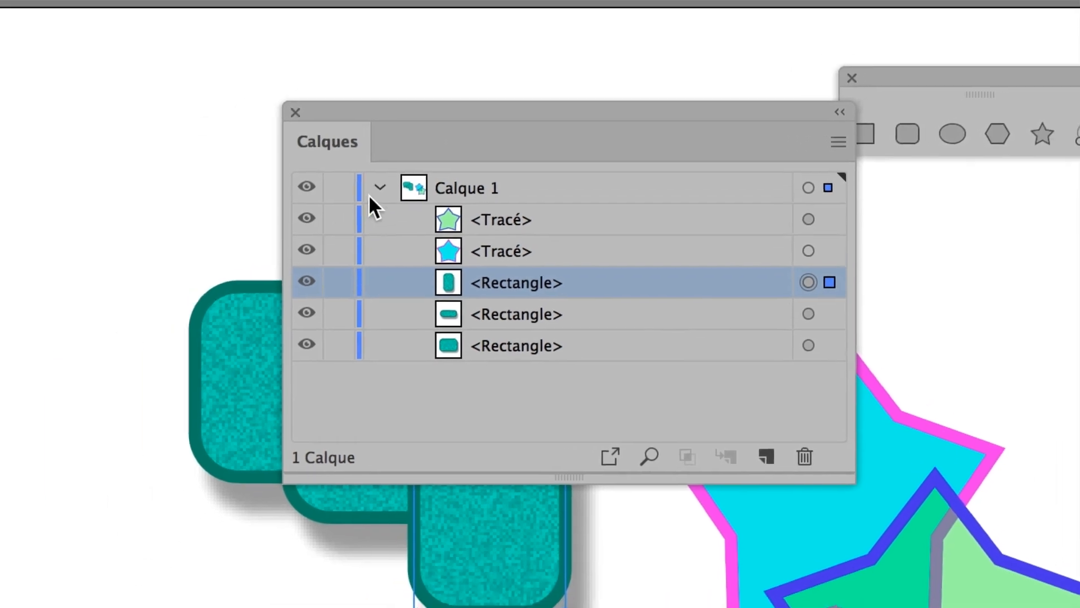
left_click(238, 246)
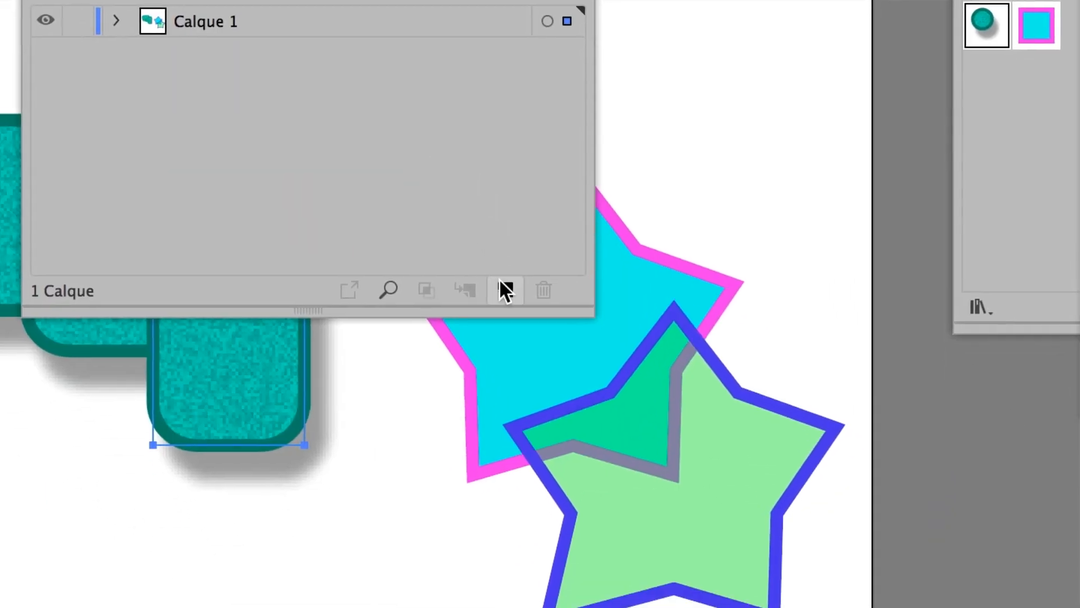
left_click(500, 280)
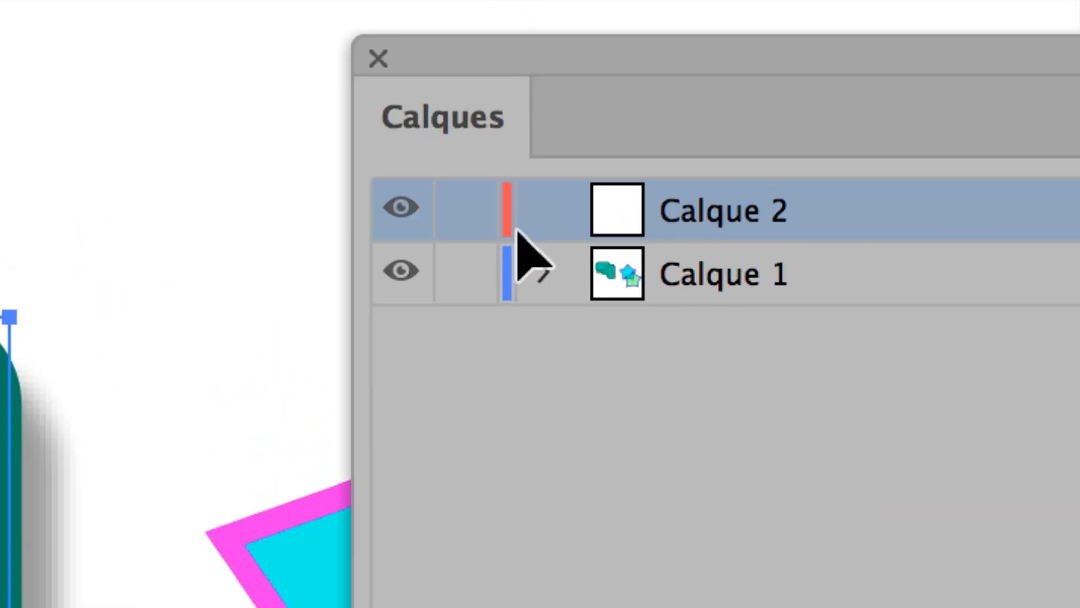
Review the layer options of Calque 1 and its list of colours, cancel without changes and clear the layer highlight.
left_click(749, 275)
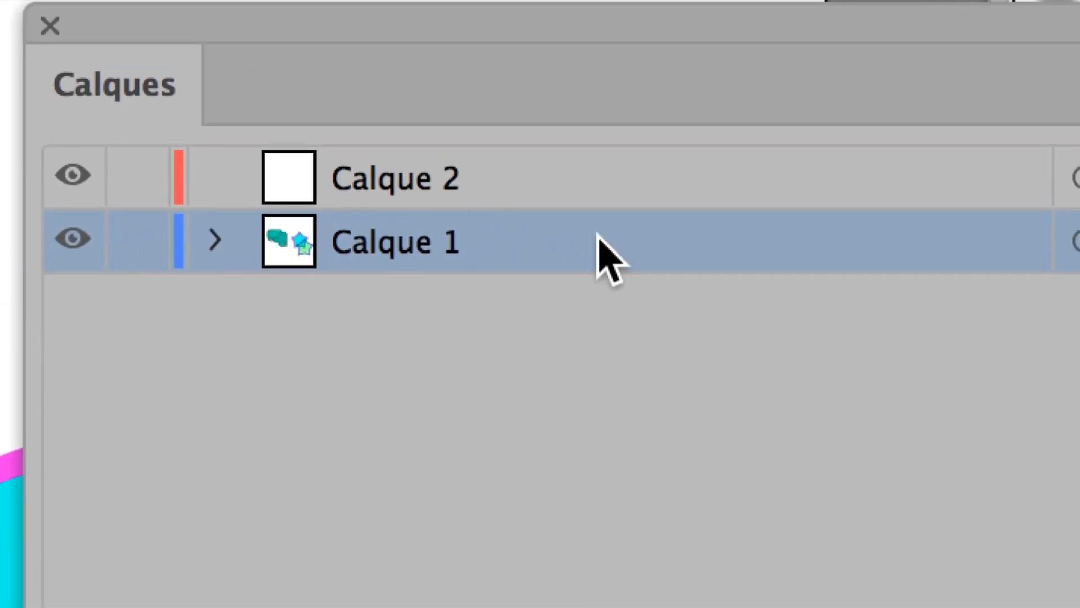
double_click(610, 259)
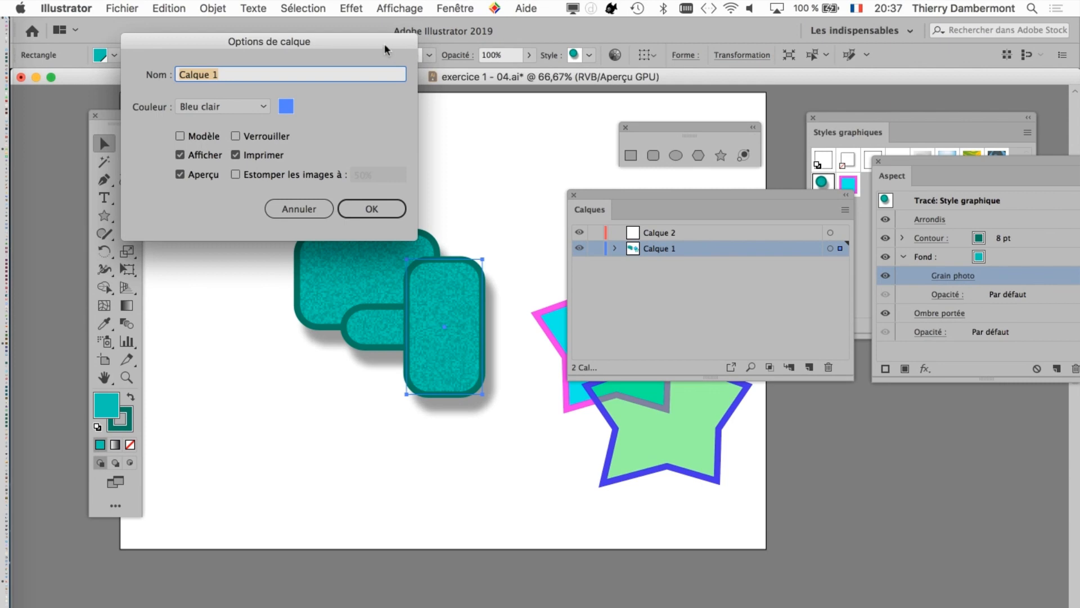
left_click_drag(384, 53, 534, 216)
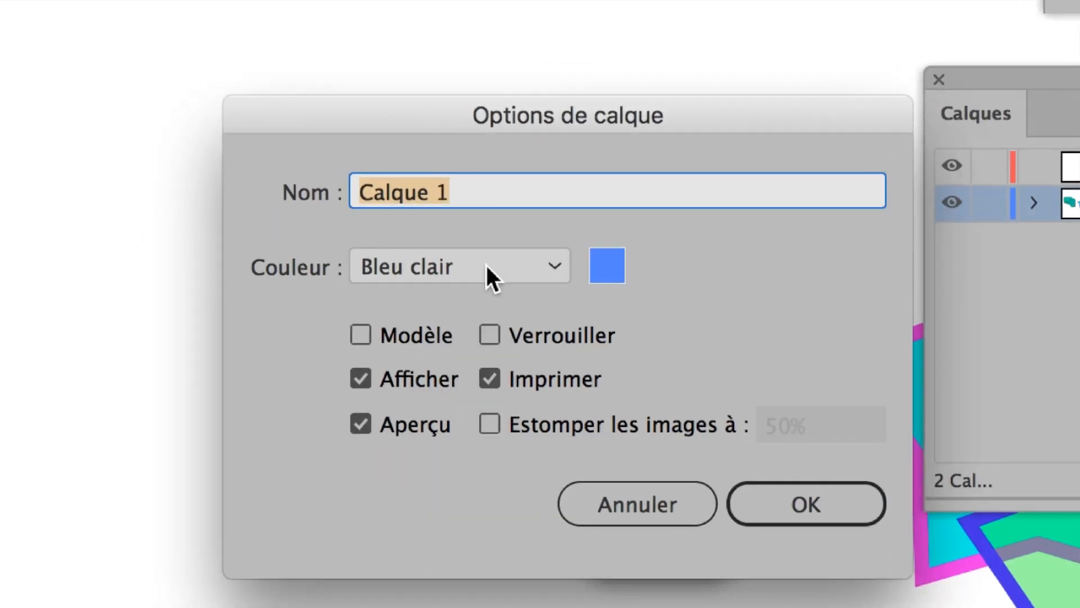
left_click(4, 306)
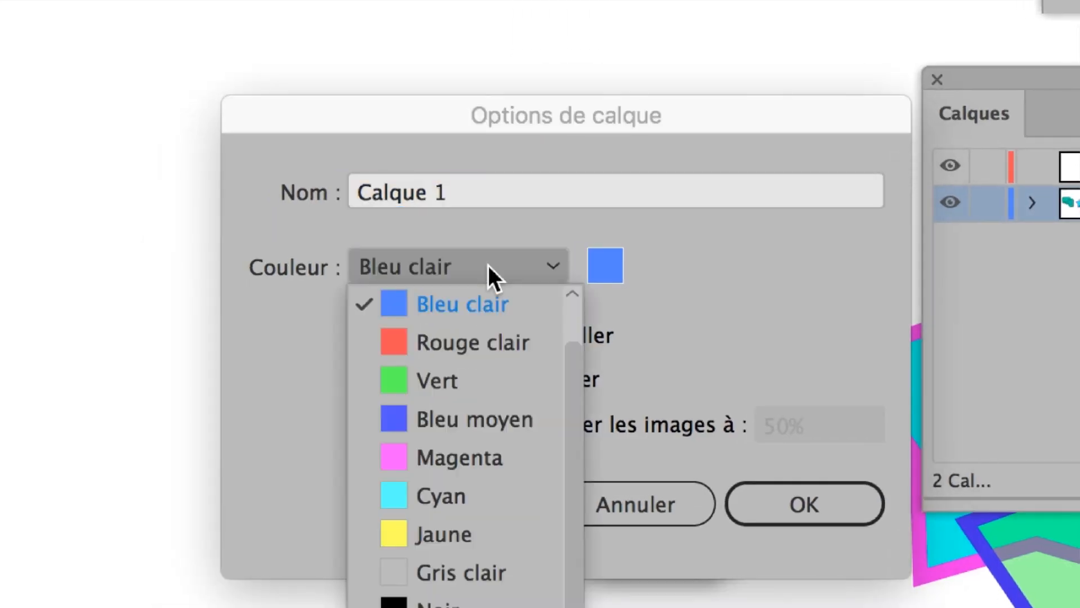
left_click(488, 265)
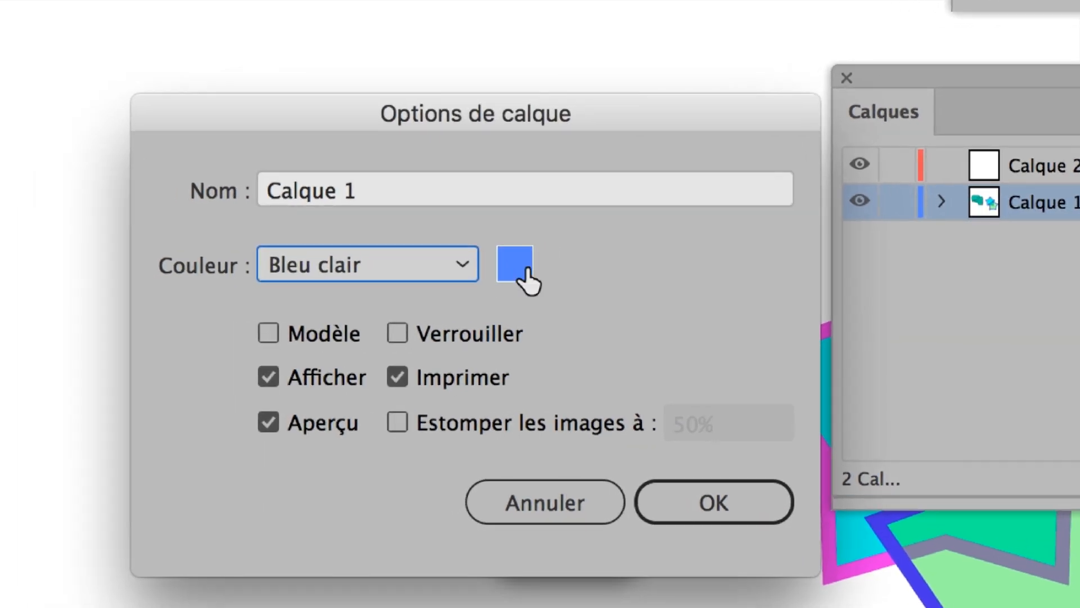
left_click(541, 503)
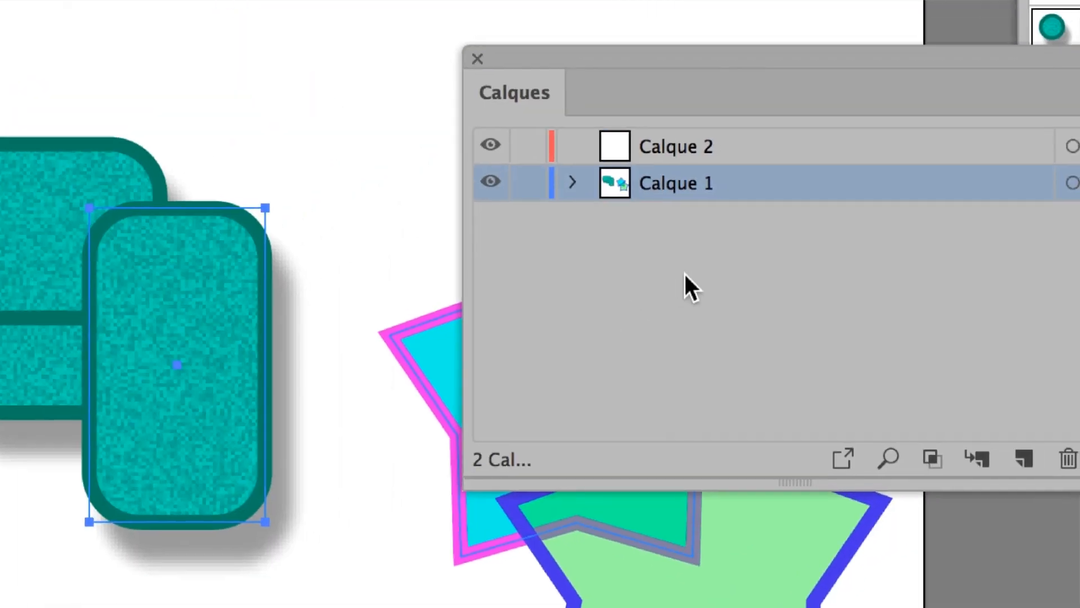
left_click(684, 272)
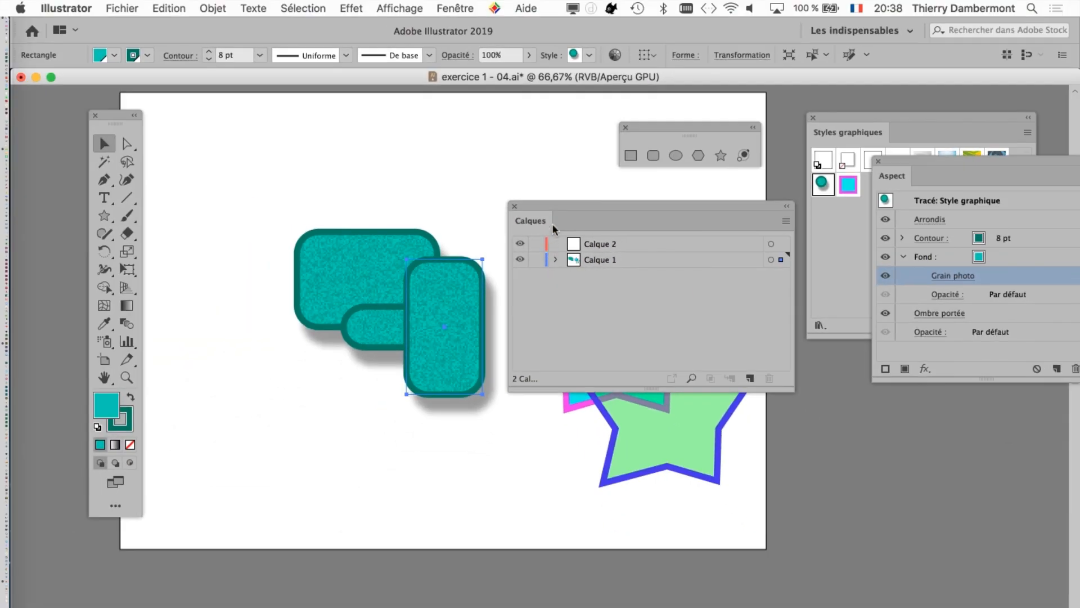
Move the Calques panel clear of the stars and select both the cyan and green stars on the artboard.
left_click_drag(523, 200, 191, 116)
left_click_drag(440, 295, 483, 258)
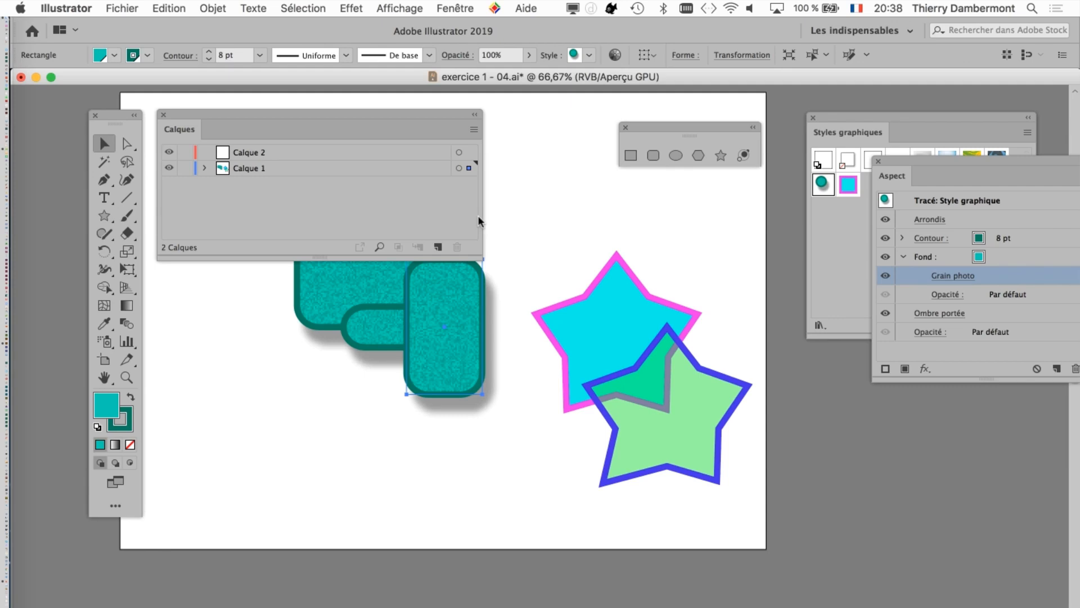
left_click_drag(459, 119, 490, 250)
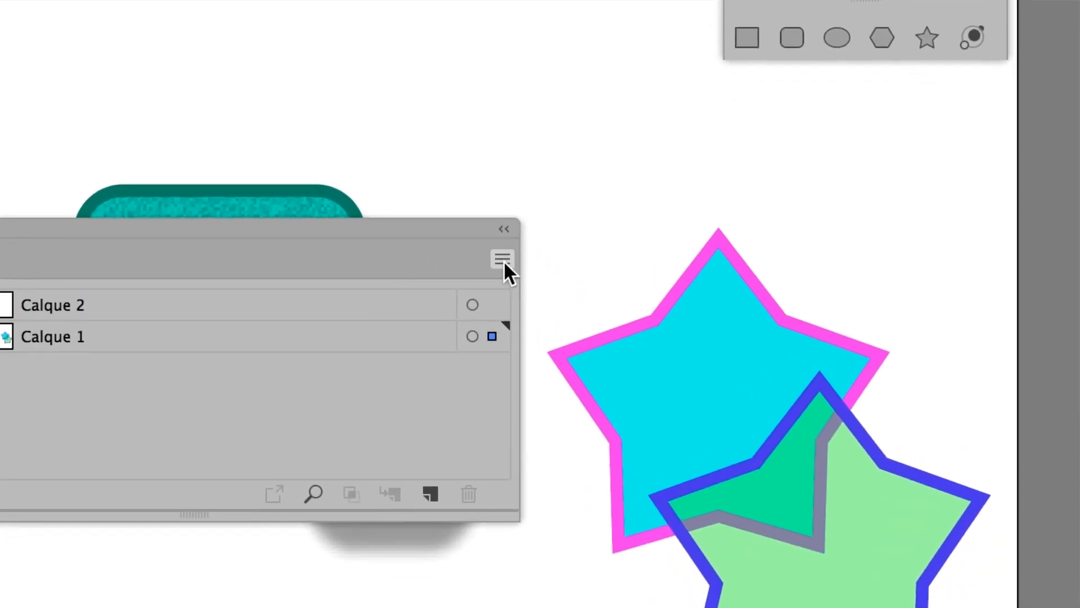
left_click_drag(598, 259, 840, 534)
left_click_drag(615, 350, 634, 375)
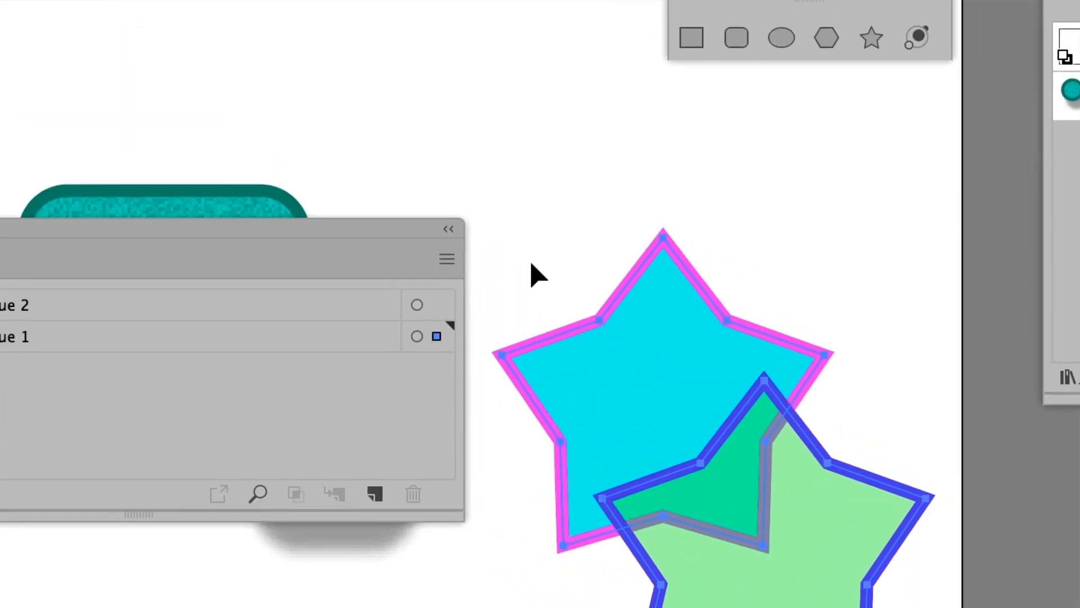
Resize the Calques panel to a narrower shape and place it between the teal rectangles and the stars.
left_click_drag(332, 220, 471, 334)
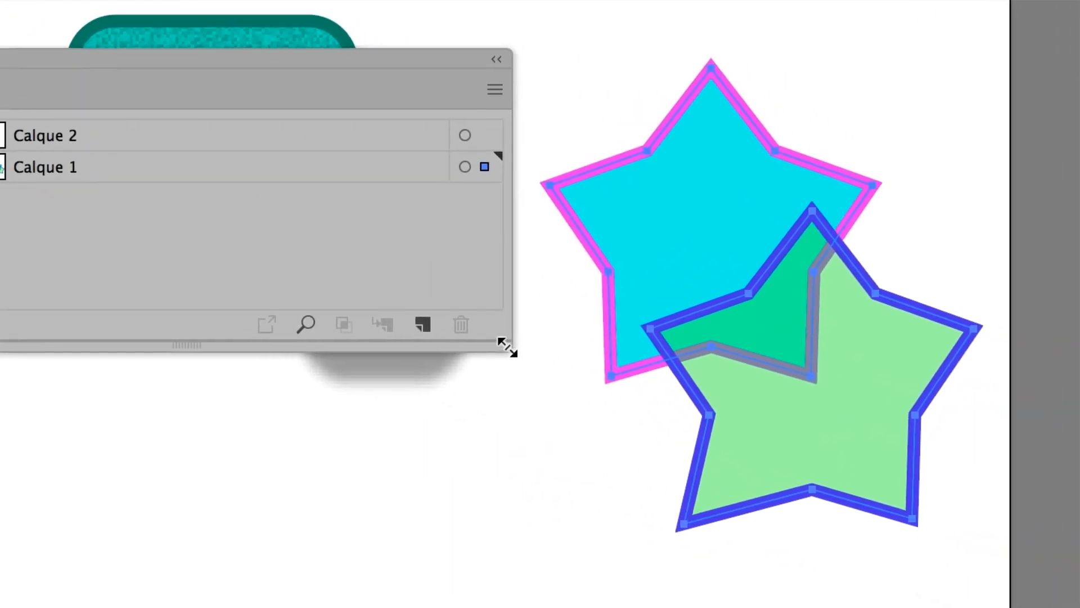
left_click_drag(502, 345, 462, 445)
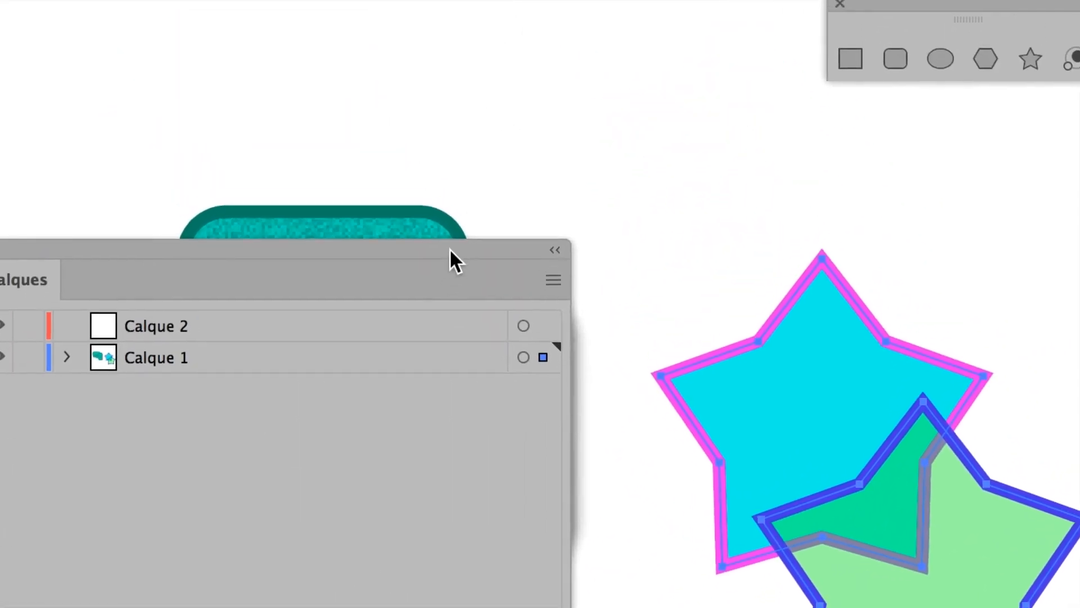
left_click_drag(448, 220, 764, 119)
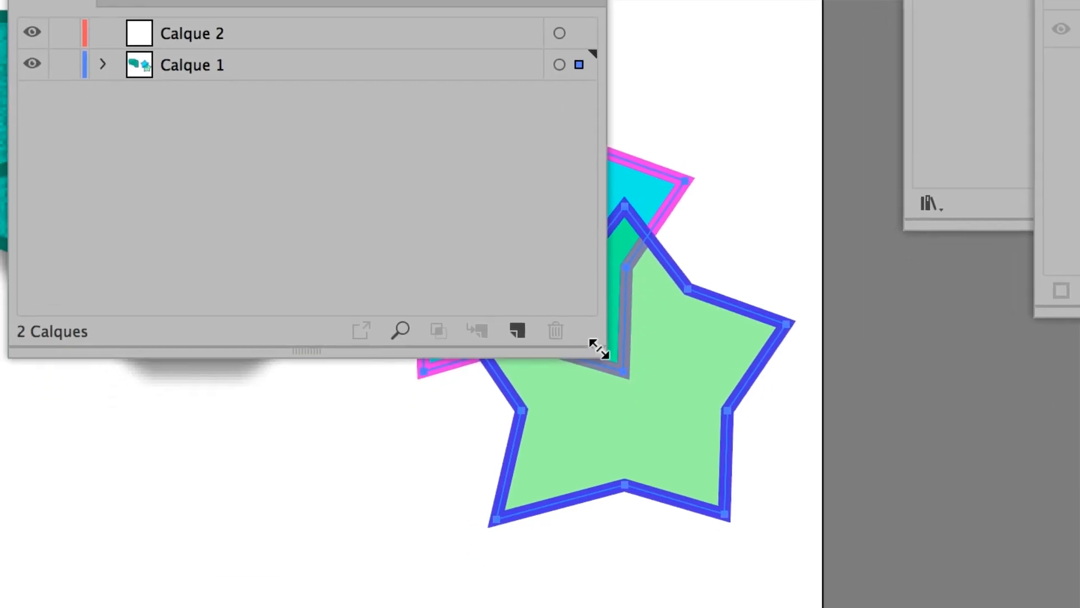
left_click_drag(600, 349, 361, 311)
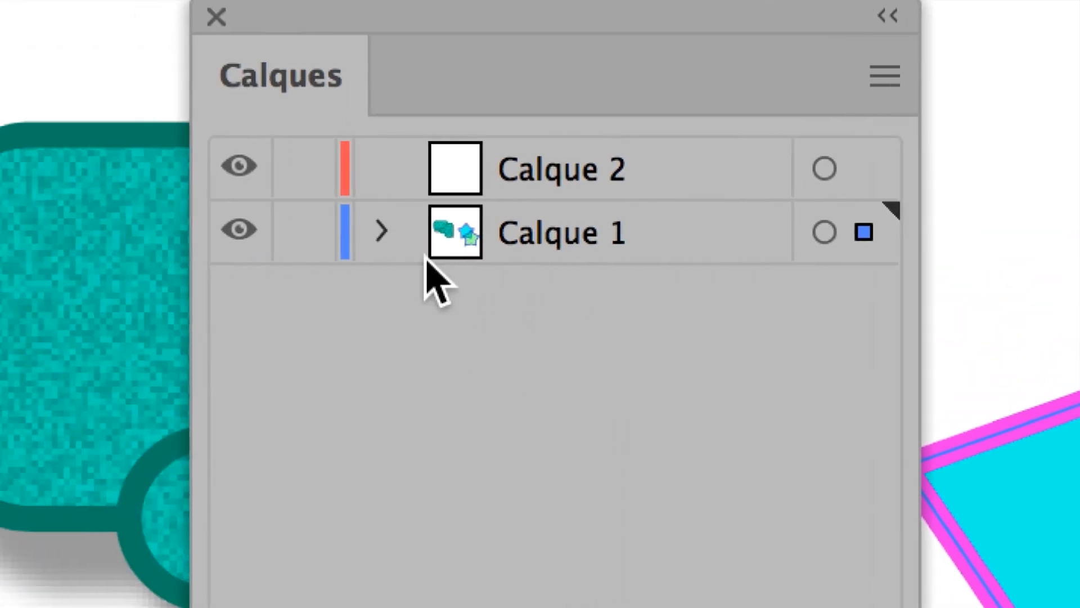
Check the contents of Calque 1, collapse it and transfer the two selected stars to Calque 2.
left_click(415, 246)
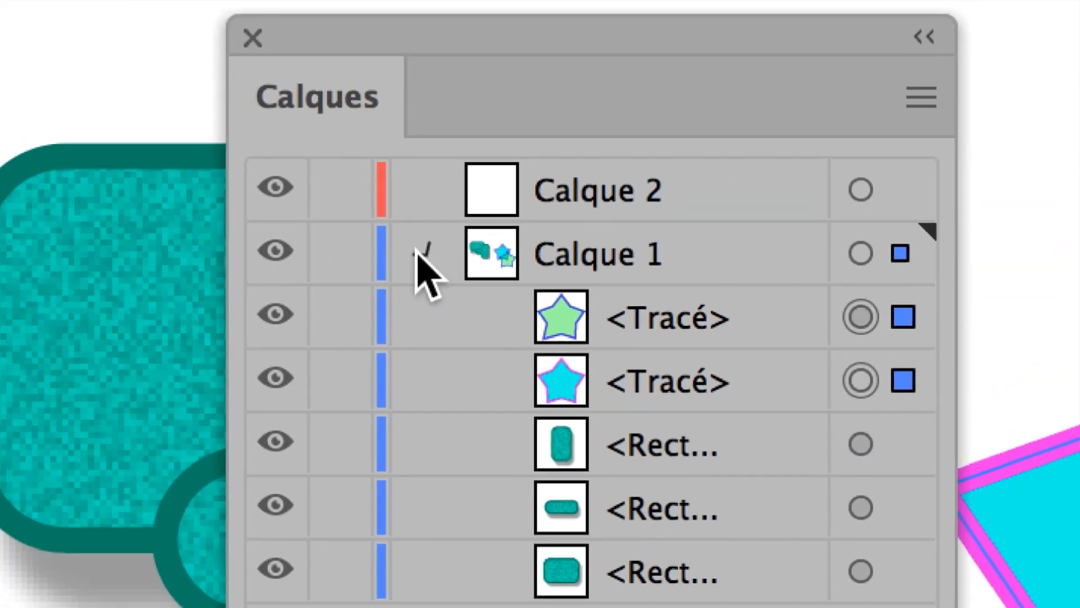
left_click(440, 248)
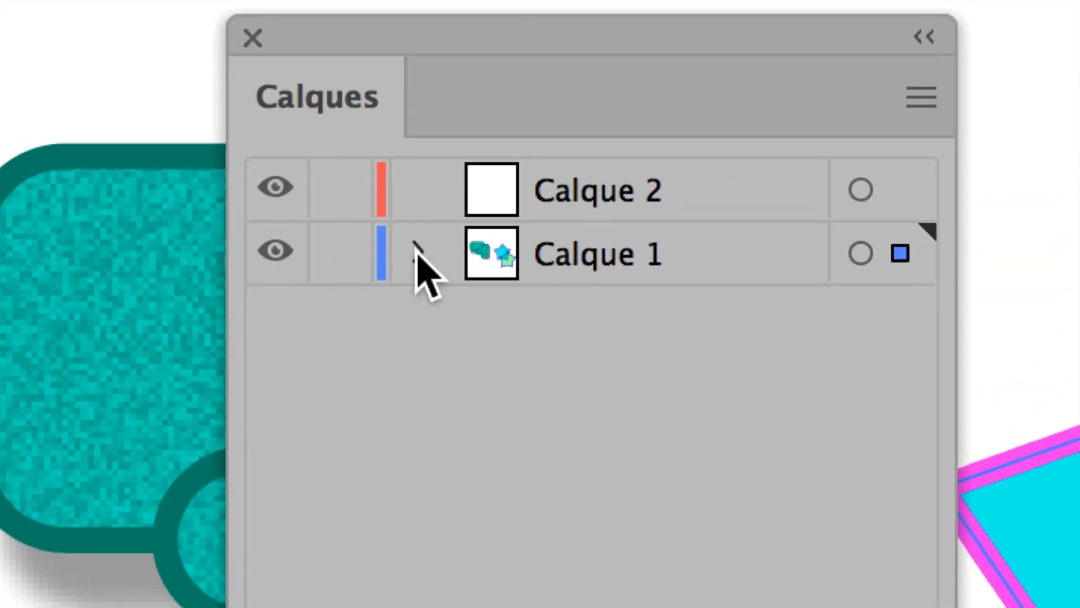
left_click(418, 250)
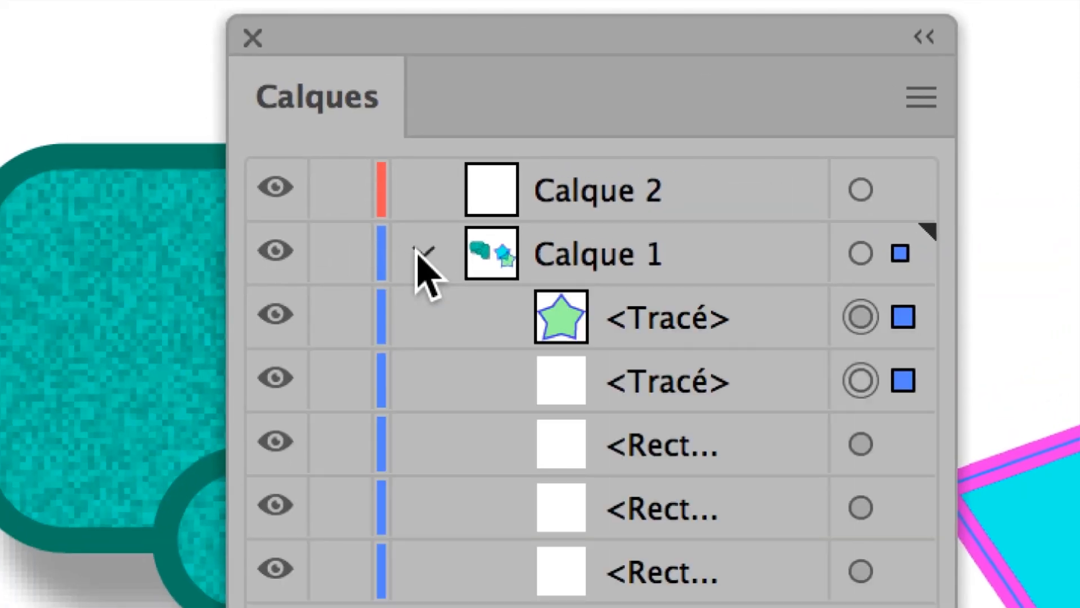
left_click(419, 251)
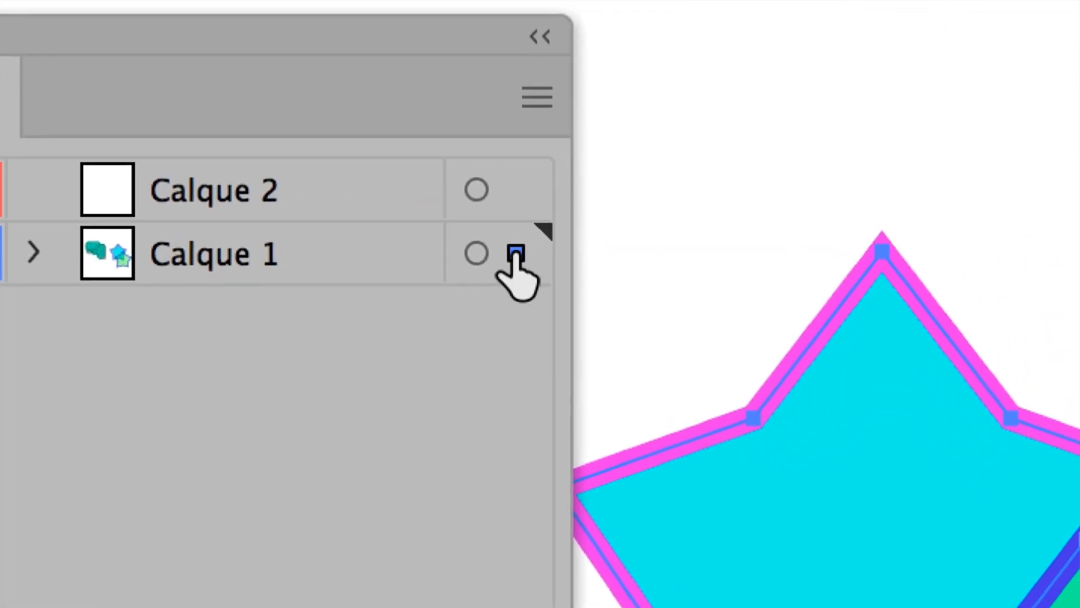
left_click_drag(516, 255, 516, 199)
left_click_drag(515, 241, 513, 241)
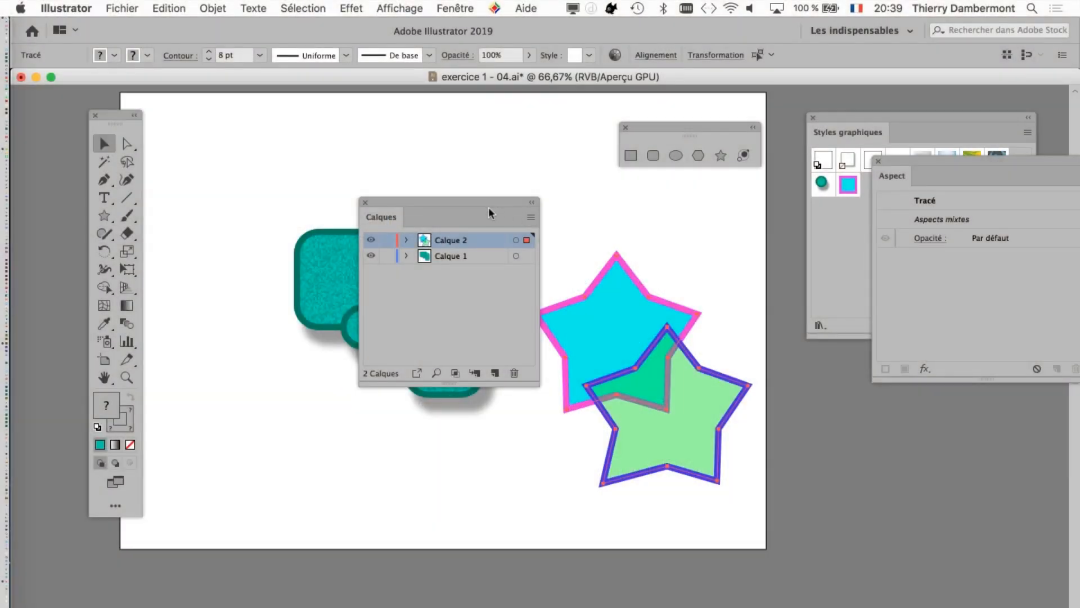
Shorten and reposition the Calques panel away from the stars, and expand the contents of Calque 2.
left_click_drag(489, 207, 539, 124)
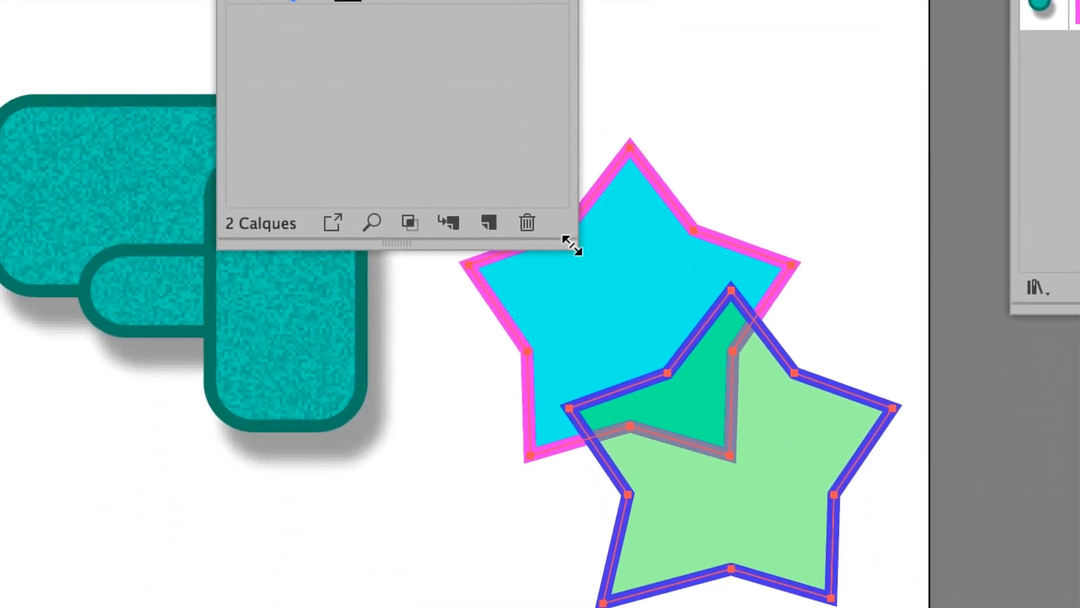
left_click_drag(640, 486, 707, 355)
left_click_drag(595, 200, 602, 186)
left_click_drag(561, 120, 482, 182)
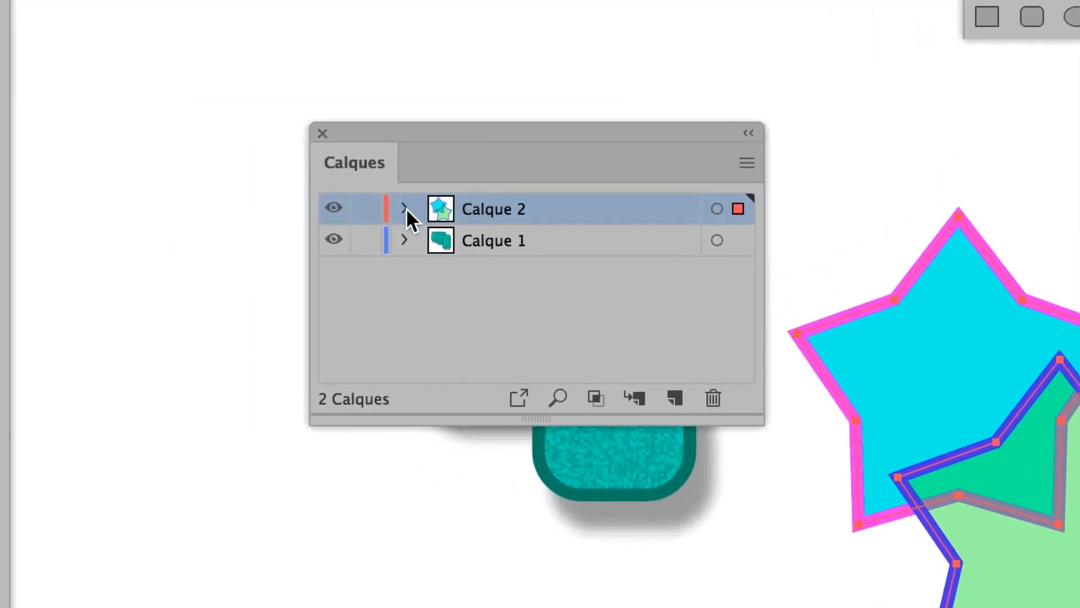
left_click(266, 198)
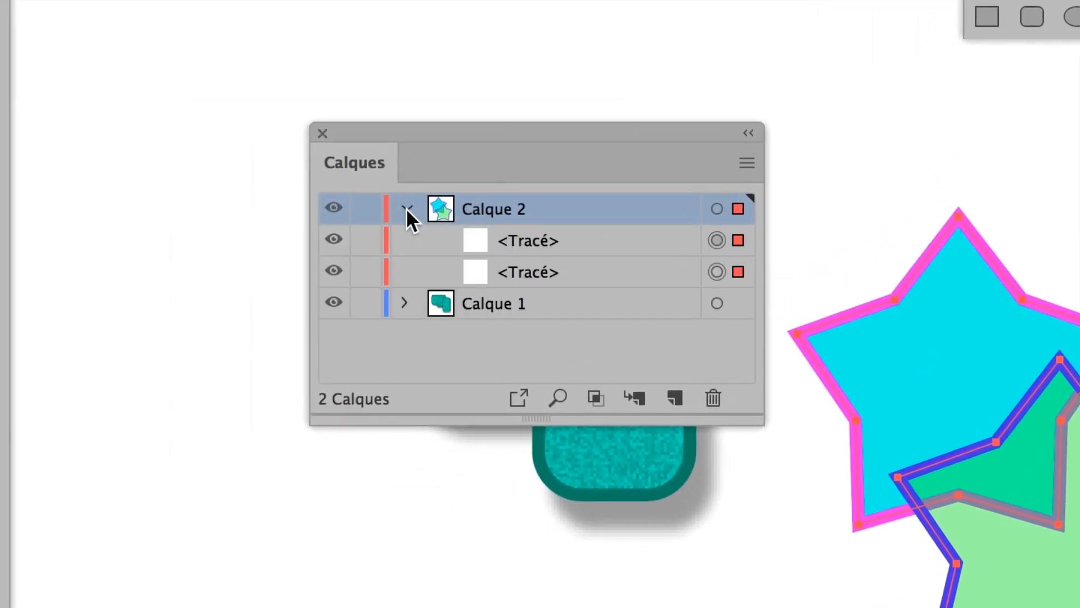
Reorder the two star paths inside Calque 2, finishing with the cyan star above the green star.
left_click(591, 240)
left_click_drag(468, 217, 469, 257)
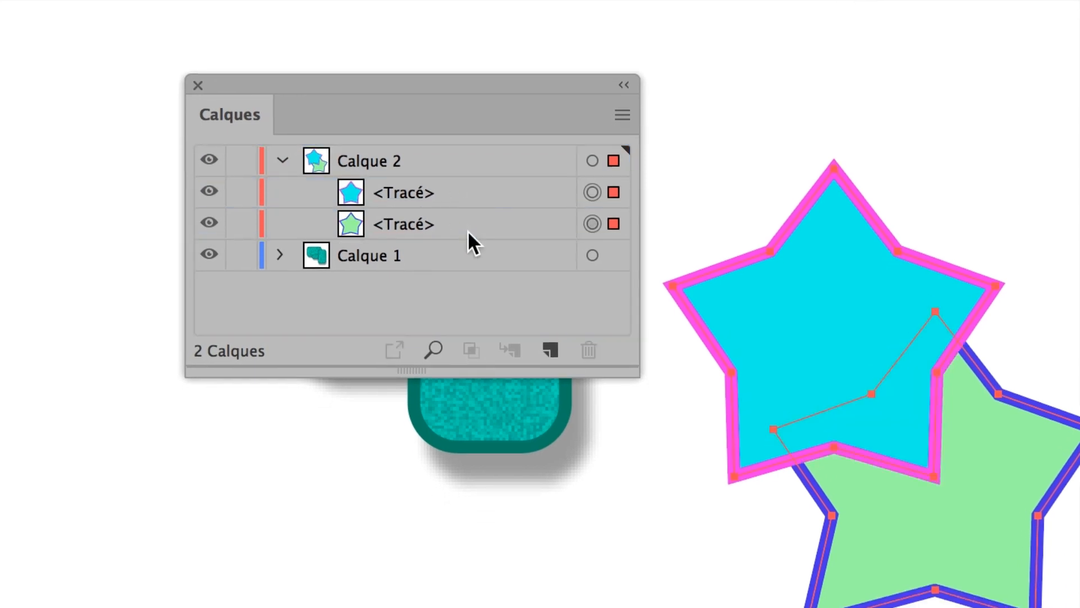
left_click_drag(476, 192, 478, 241)
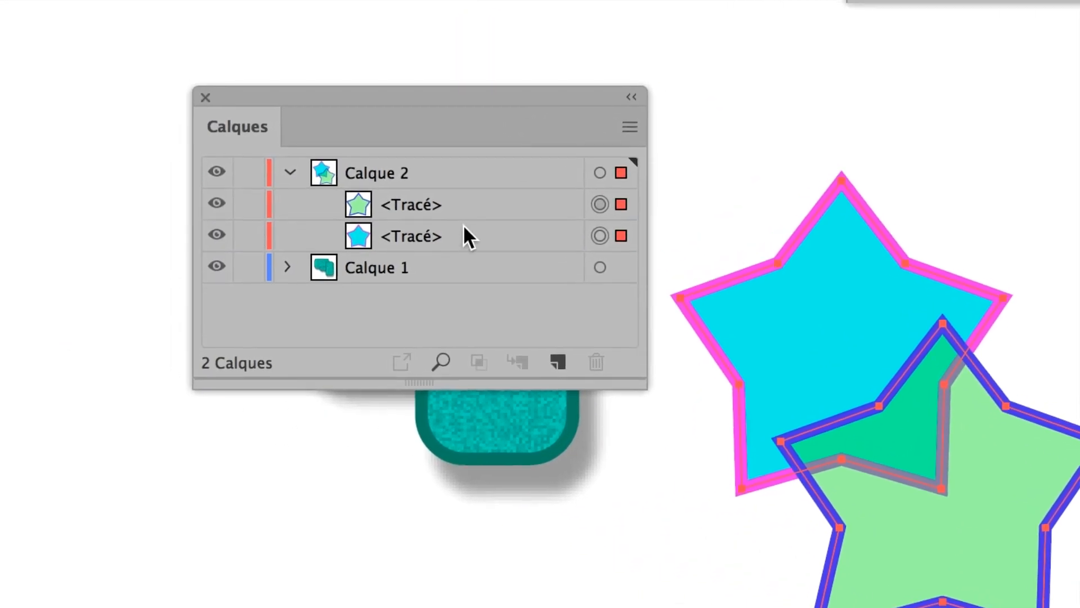
left_click_drag(225, 137, 228, 173)
left_click_drag(468, 236, 468, 240)
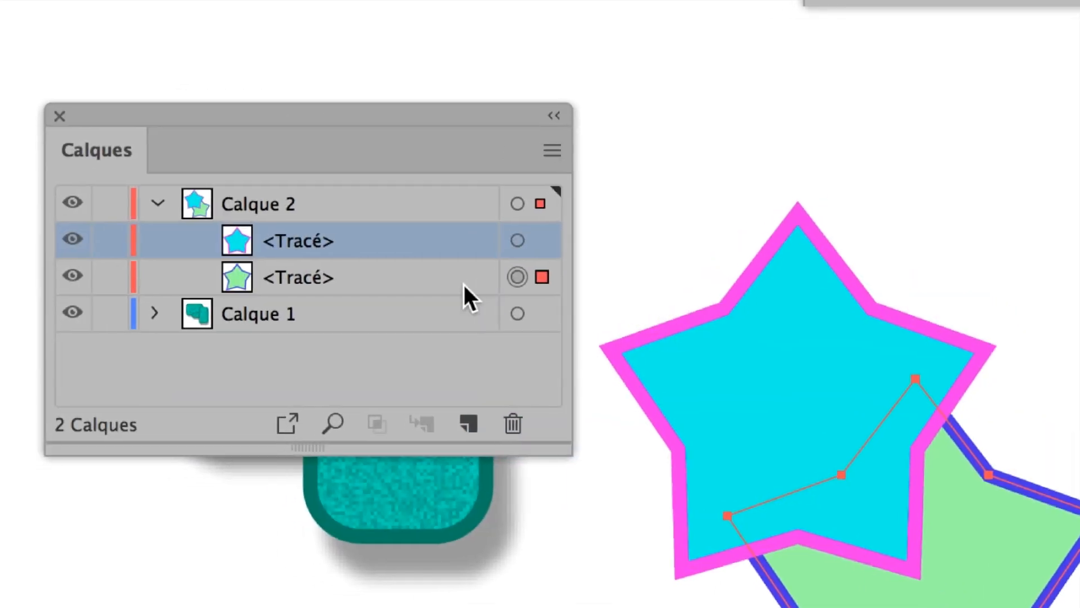
Highlight the green and cyan star entries in Calque 2, and select each star in turn on the artboard.
left_click(430, 282)
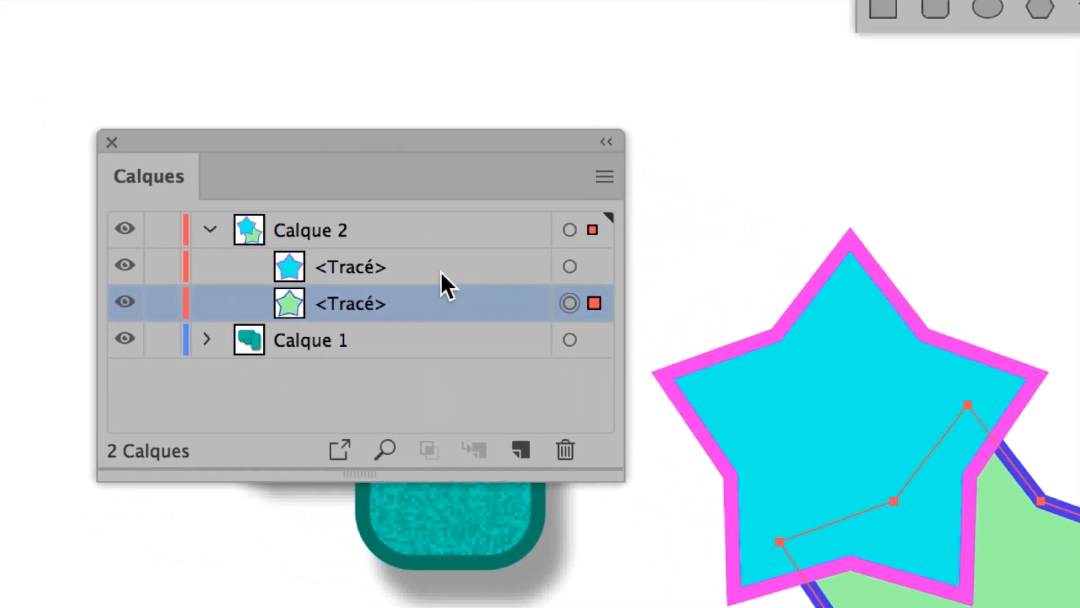
left_click(440, 271)
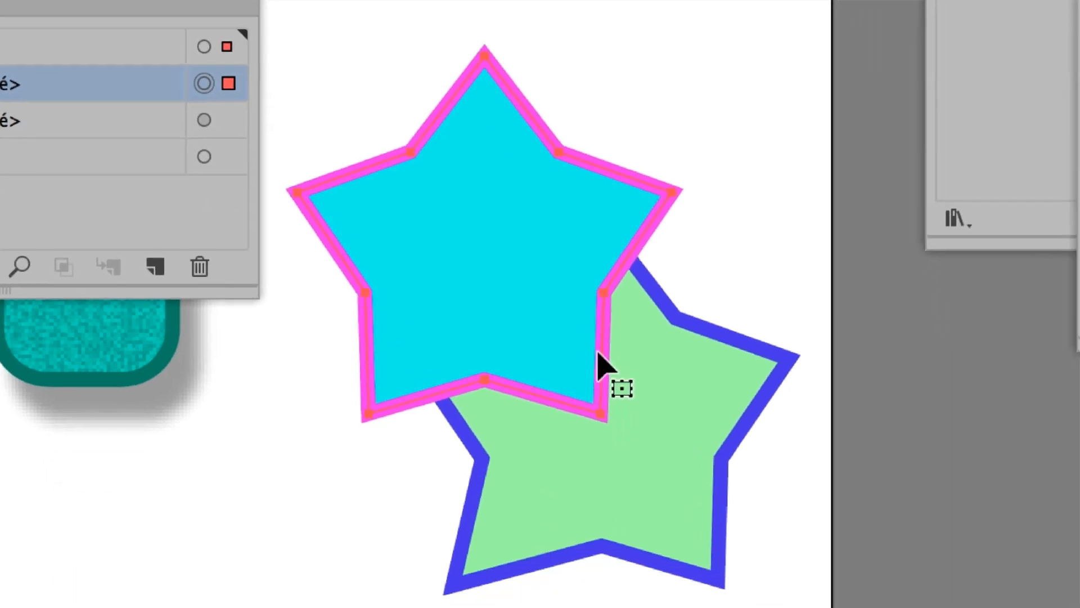
left_click(640, 484)
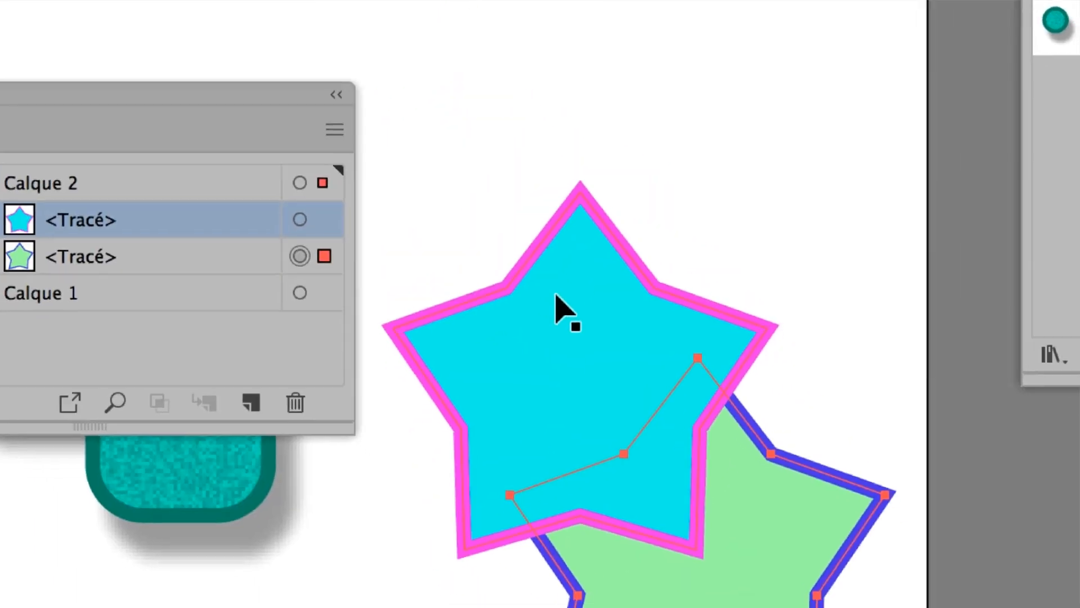
left_click(468, 171)
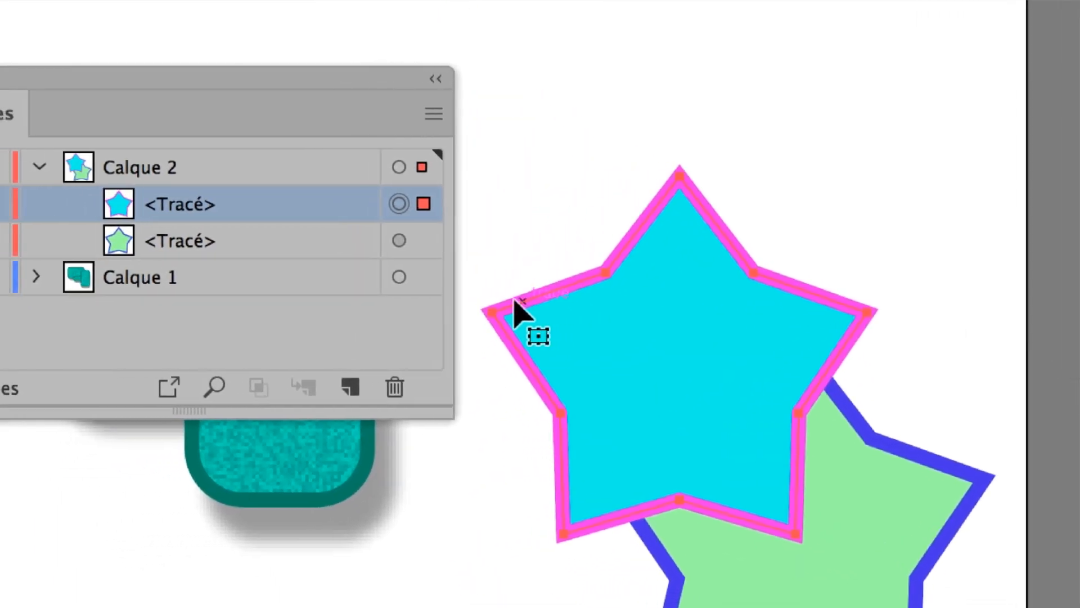
Target the two star paths alternately from the Calque 2 object list, finishing with the green star selected.
left_click(454, 243)
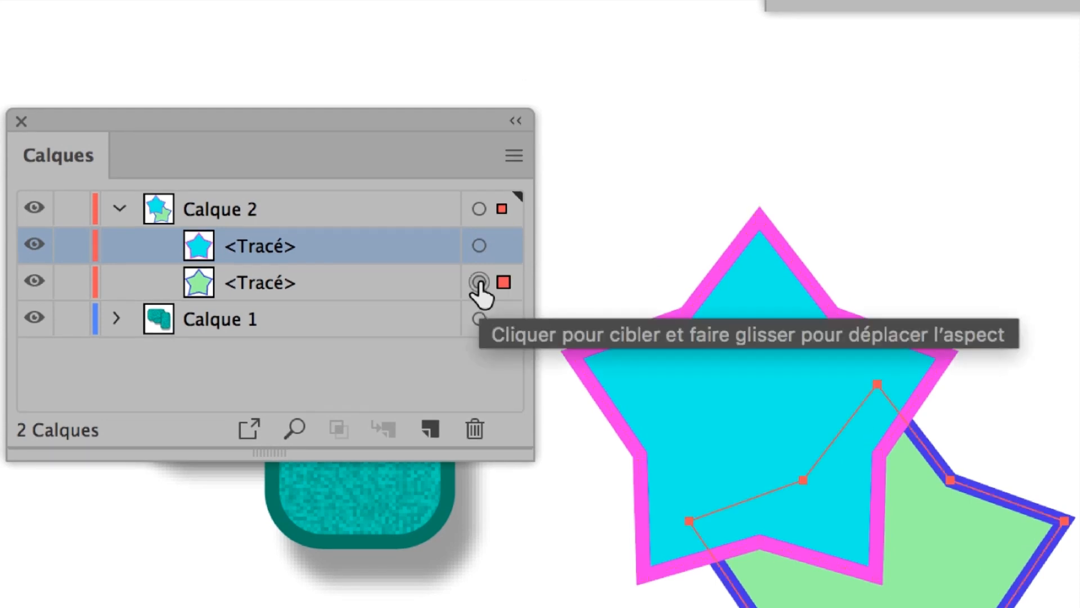
left_click(479, 268)
left_click(479, 303)
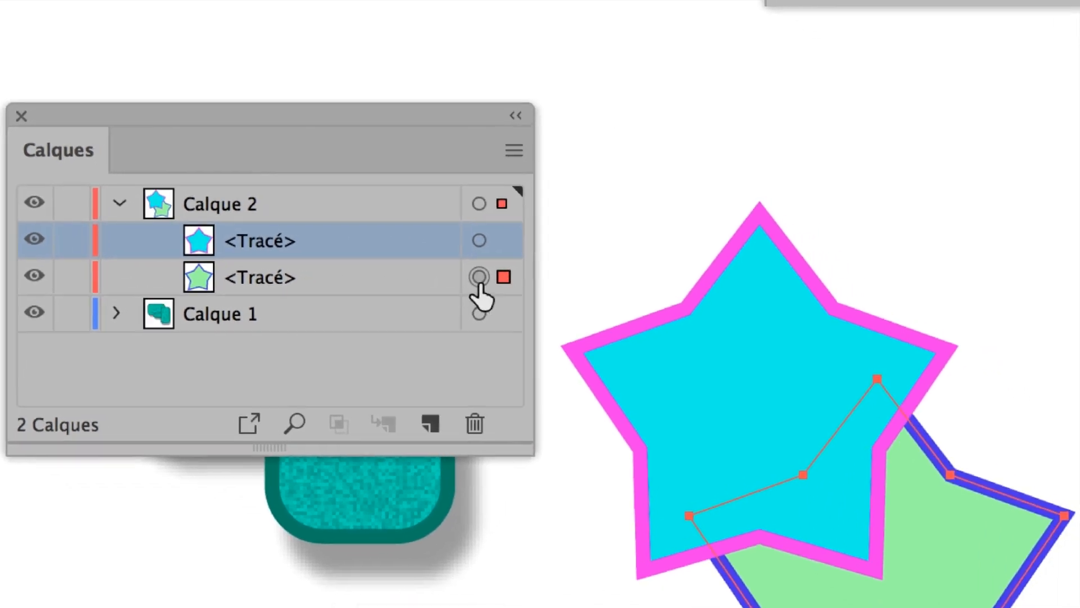
left_click(539, 271)
left_click(479, 286)
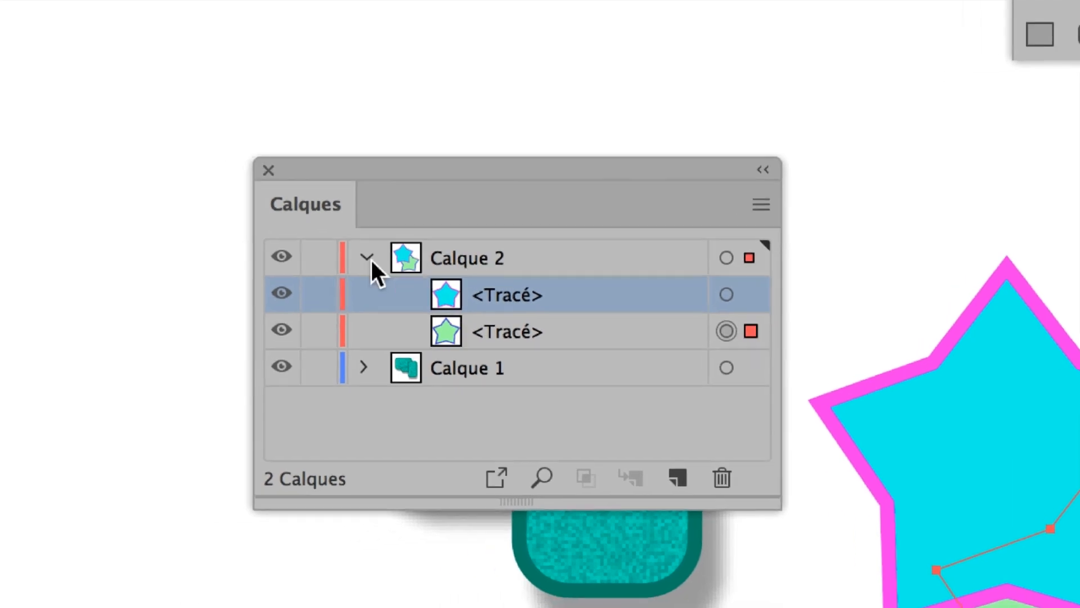
Collapse Calque 2, expand Calque 1 to list its rectangles, and reposition the Calques panel beside the teal rectangles.
left_click(122, 203)
left_click_drag(391, 224, 867, 166)
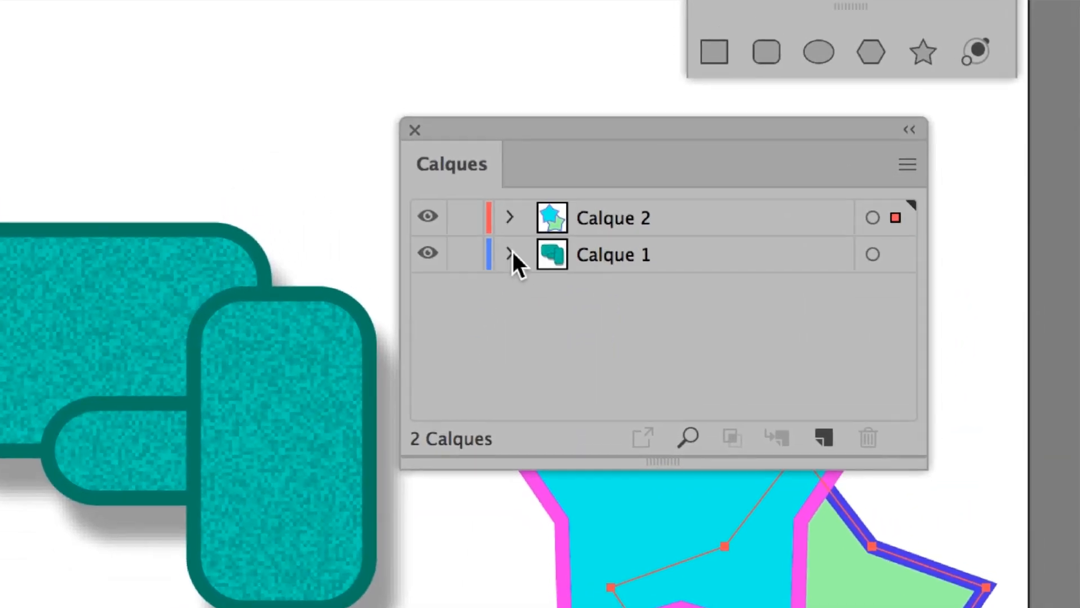
left_click(510, 254)
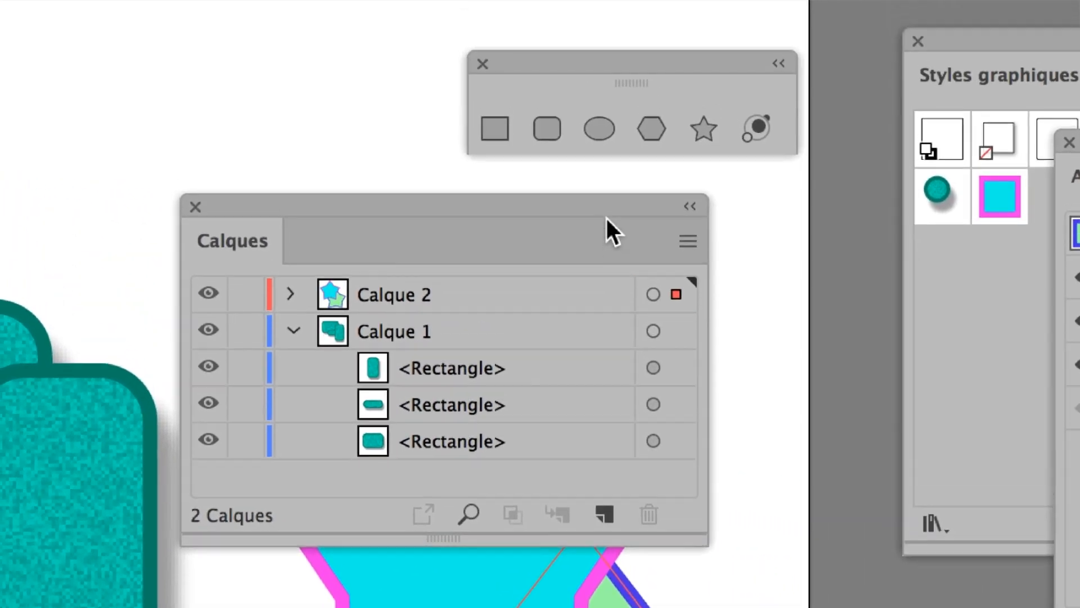
left_click_drag(606, 220, 166, 211)
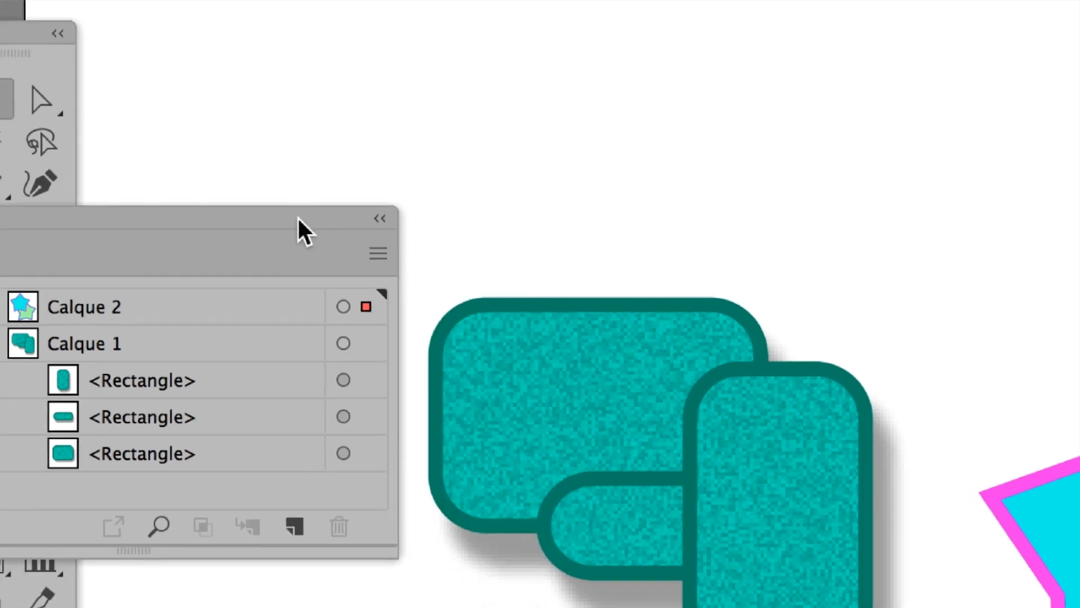
Target each rectangle in Calque 1 individually, and add and remove the others from the selection, finishing with only the large rectangle selected.
left_click(213, 379)
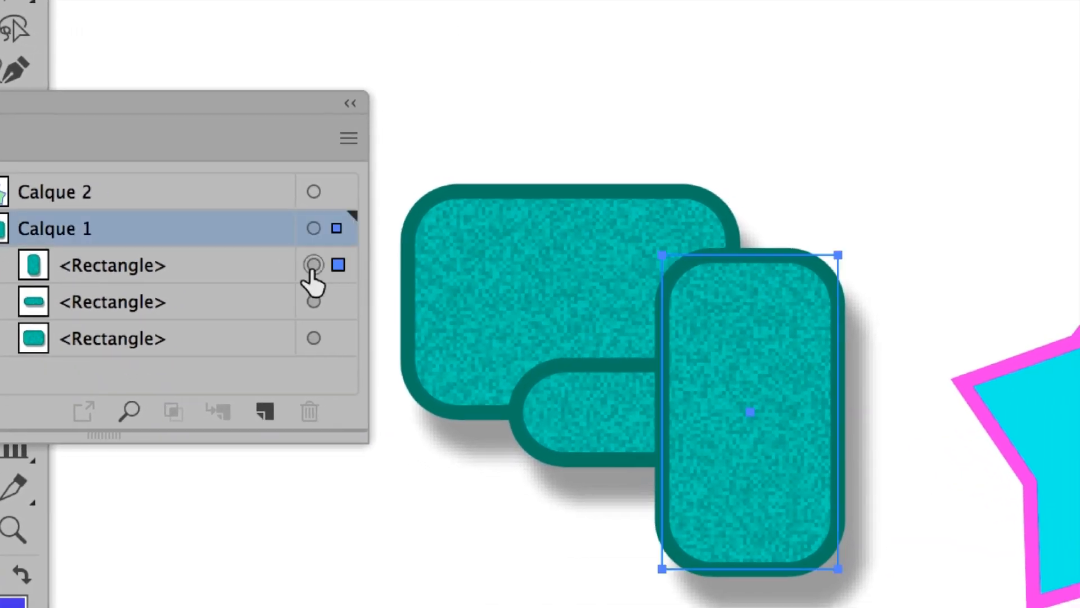
left_click(313, 301)
left_click(313, 338)
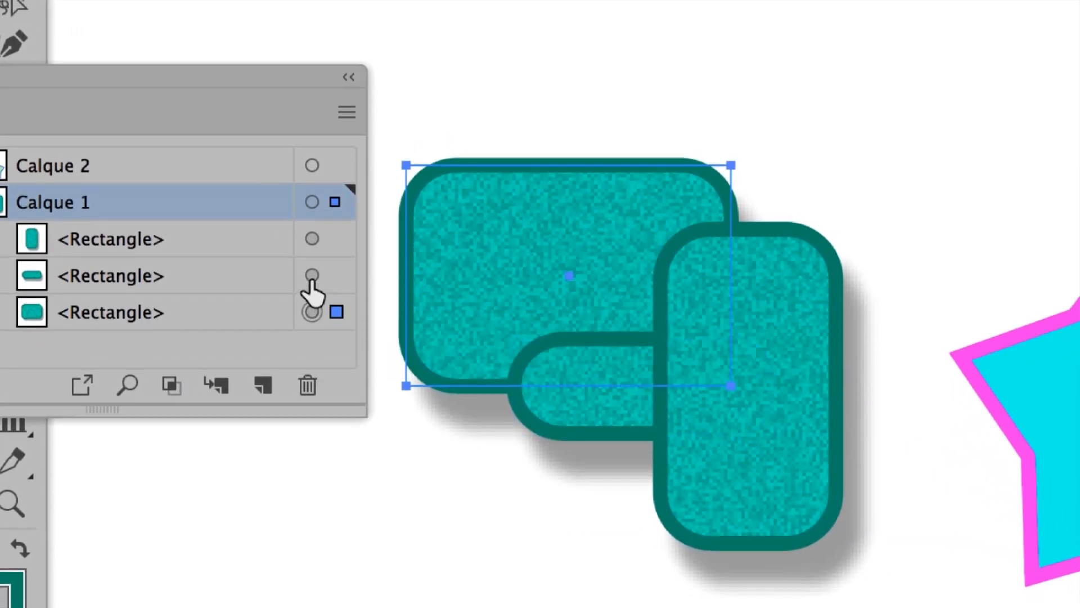
left_click(312, 255, "shift")
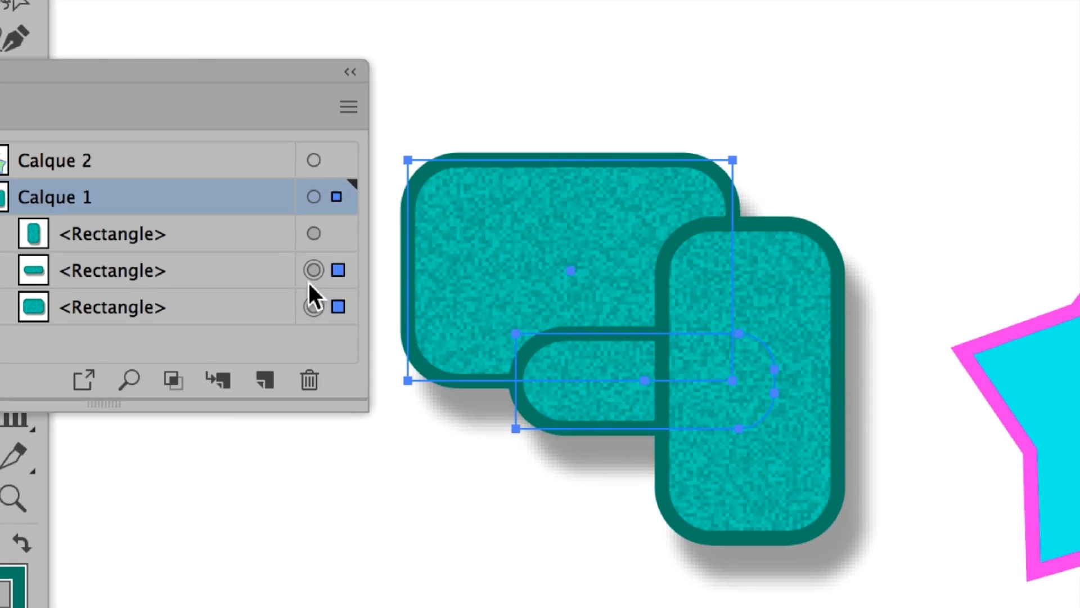
left_click(314, 271, "shift")
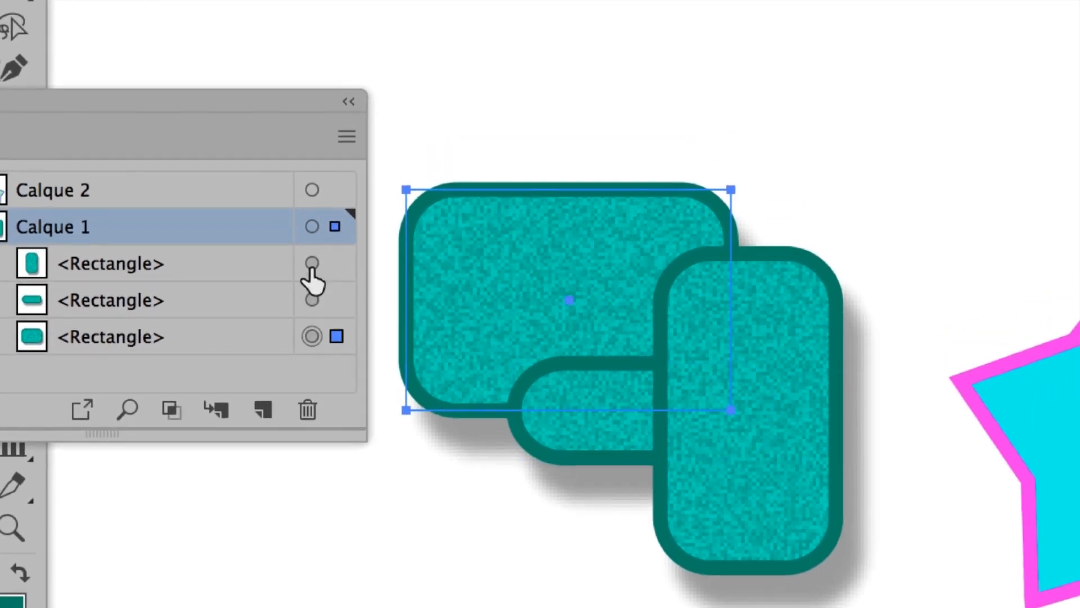
left_click(312, 264, "shift")
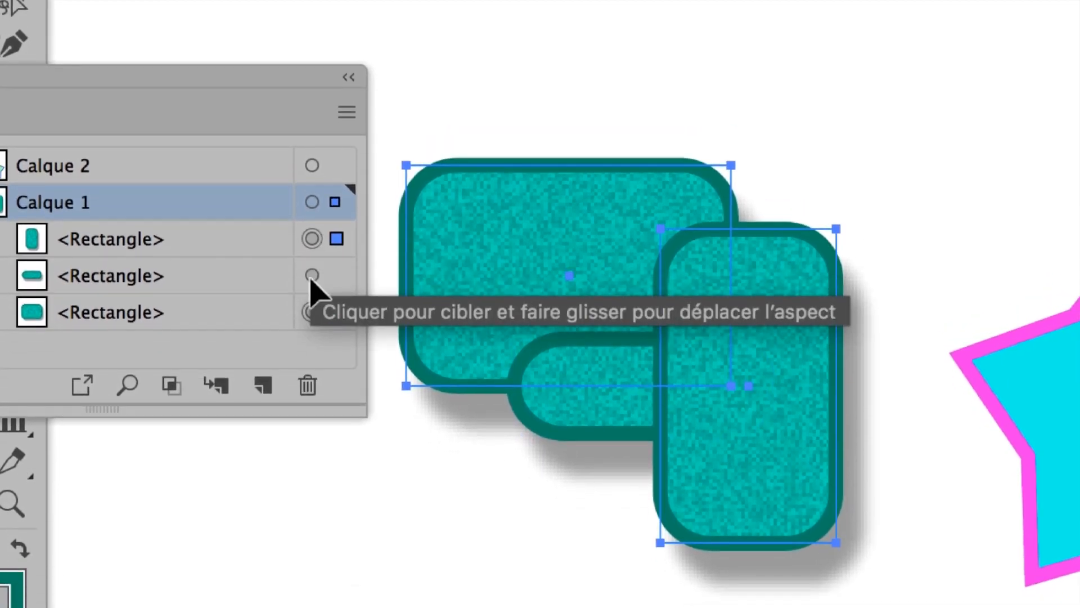
left_click(312, 276, "shift")
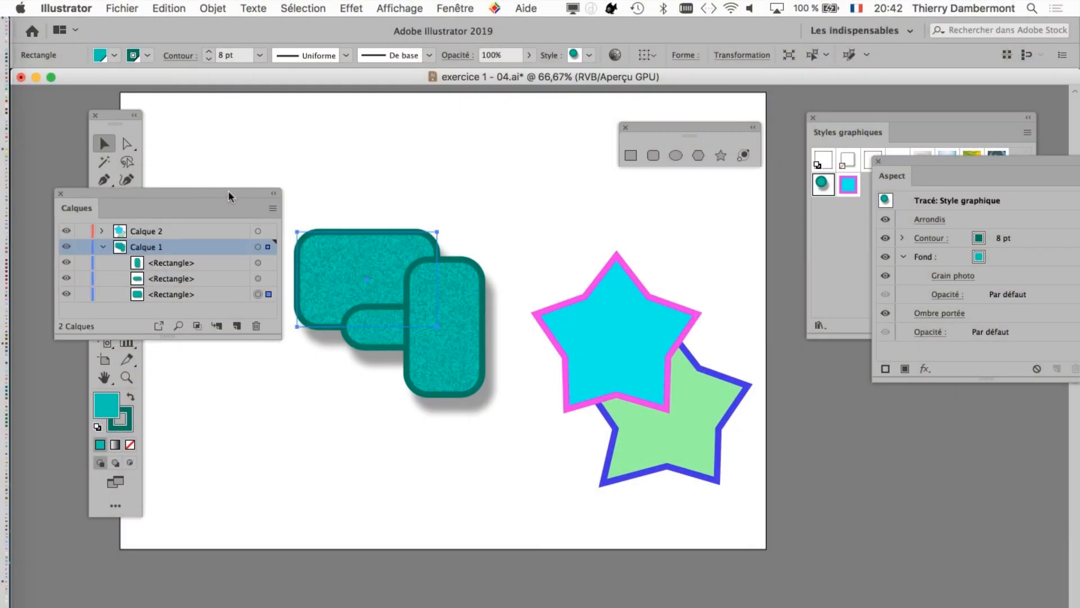
Target the vertical rectangle in Calque 1, send it to the back (Arrière-plan), and bring it to the front (Premier plan).
left_click_drag(228, 190, 414, 222)
scroll(234, 172, "left", 5)
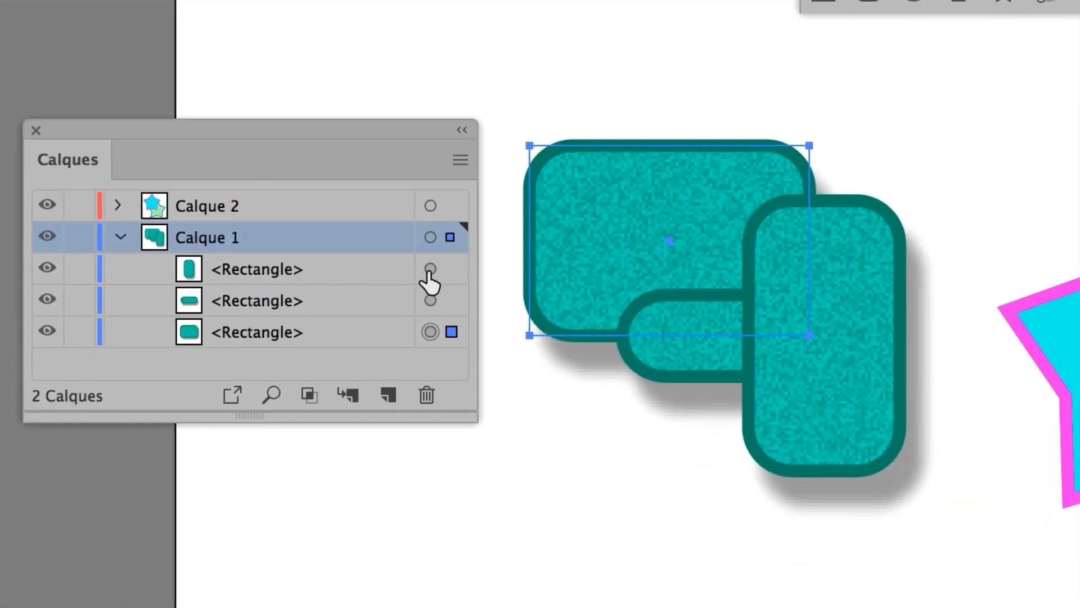
left_click(453, 364)
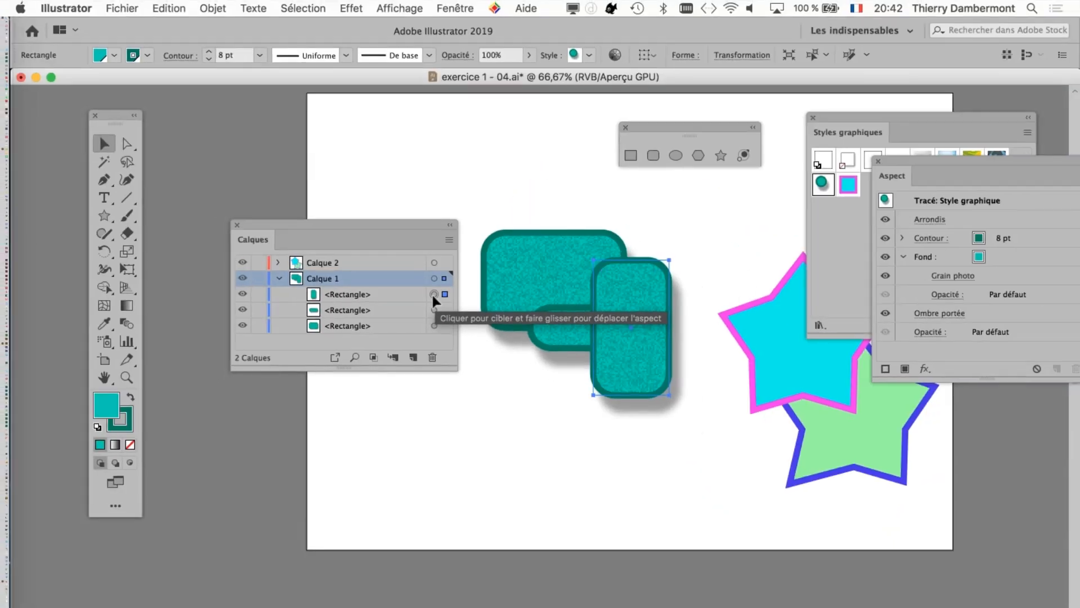
left_click(209, 8)
mouse_move(220, 45)
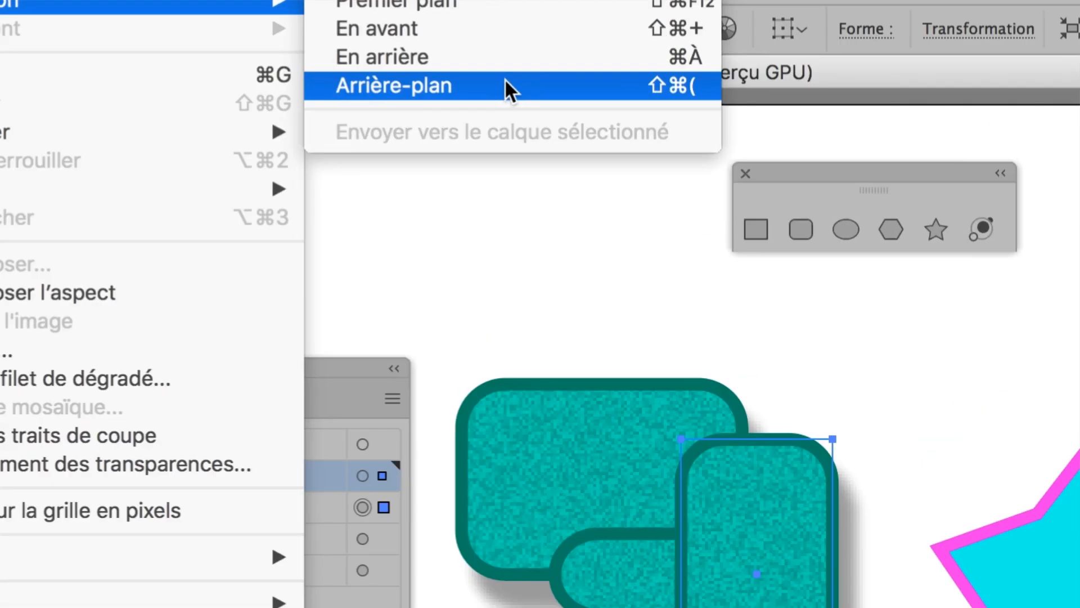
left_click(505, 83)
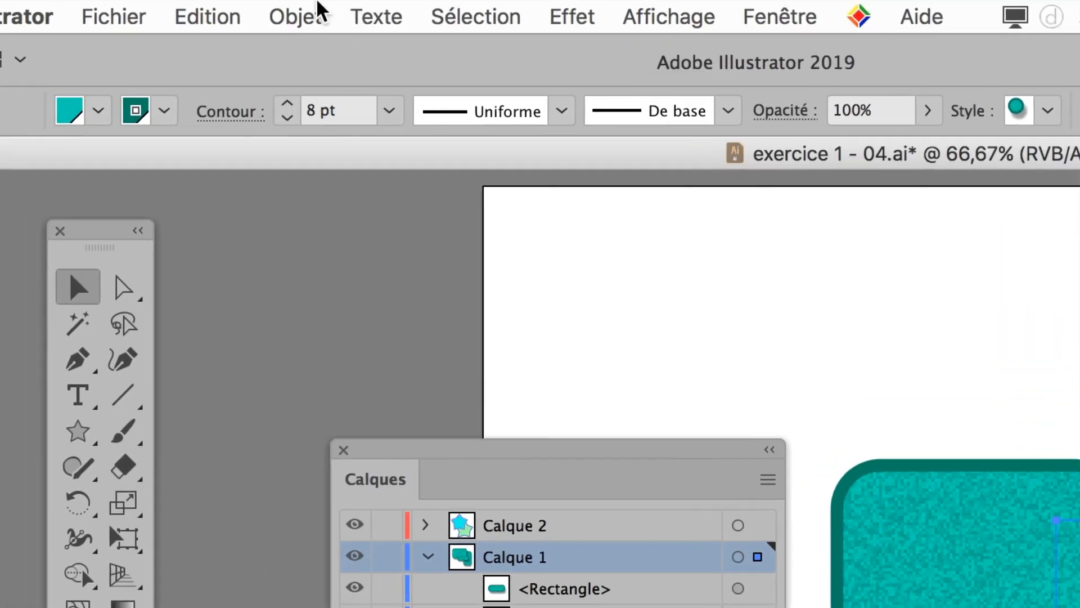
left_click(311, 12)
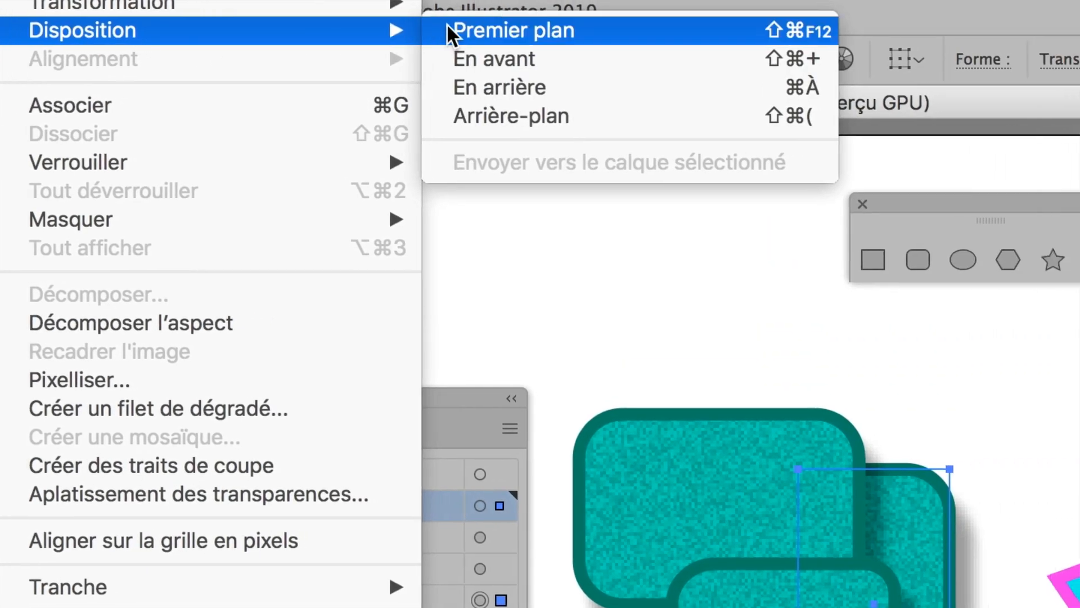
left_click(699, 40)
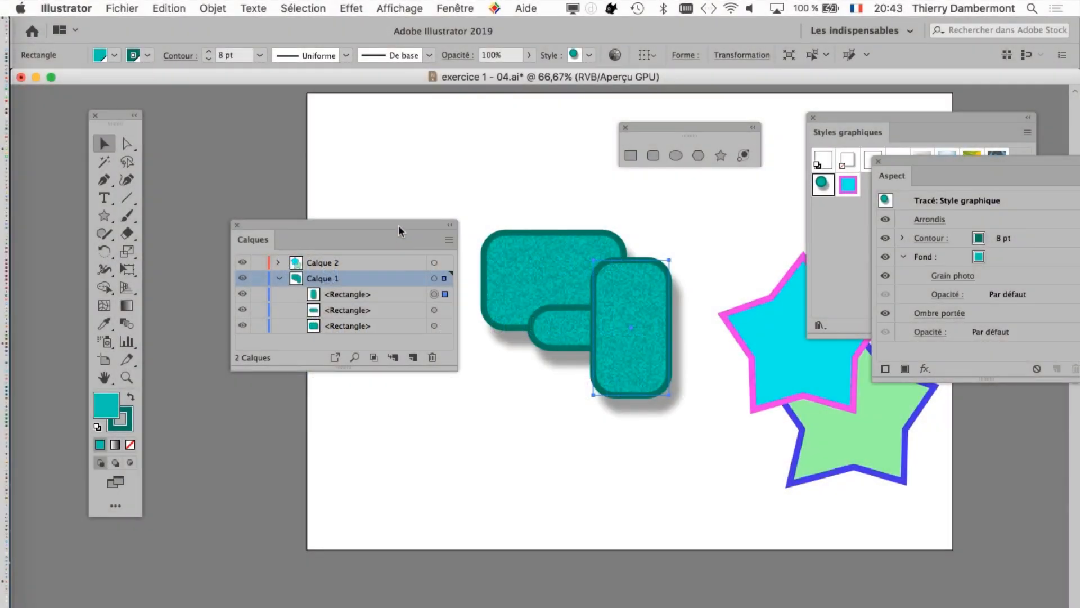
Collapse Calque 1 and set the Calques panel's row size to Autre, 80 pixels.
left_click_drag(398, 224, 384, 185)
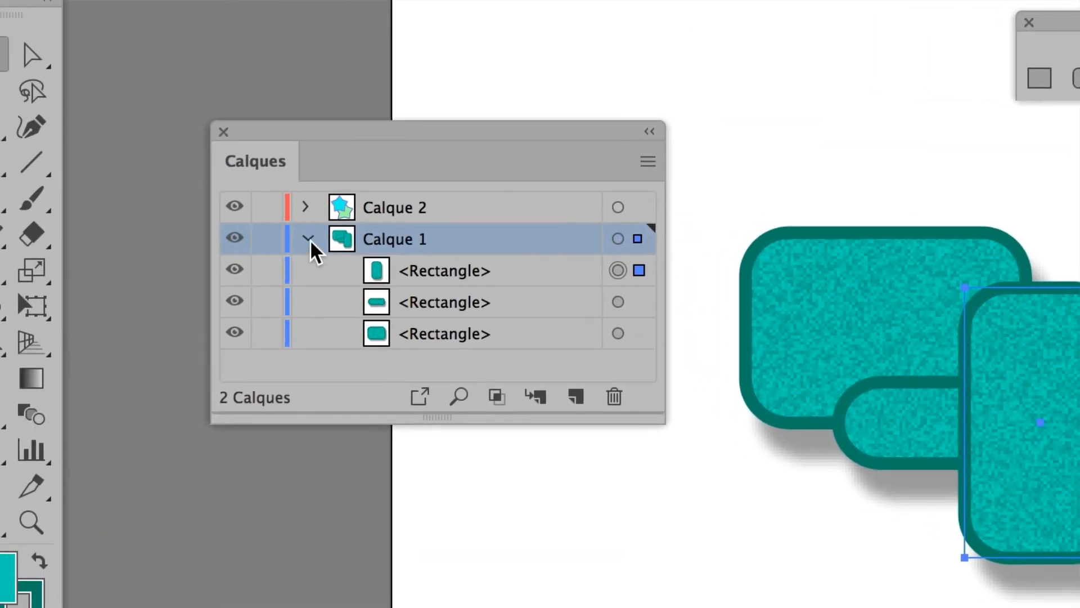
left_click(309, 239)
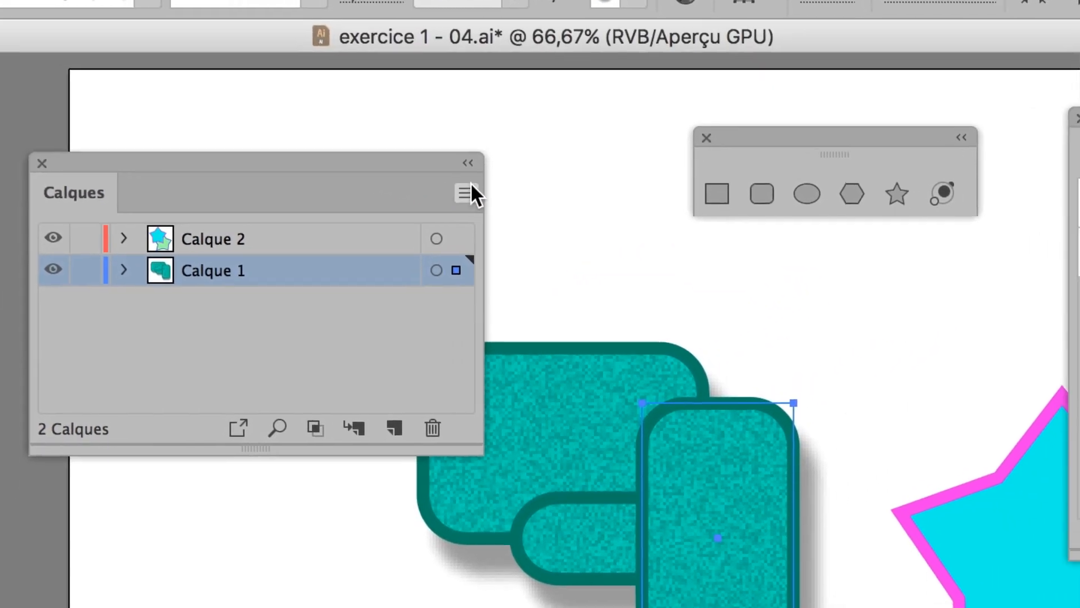
left_click(469, 190)
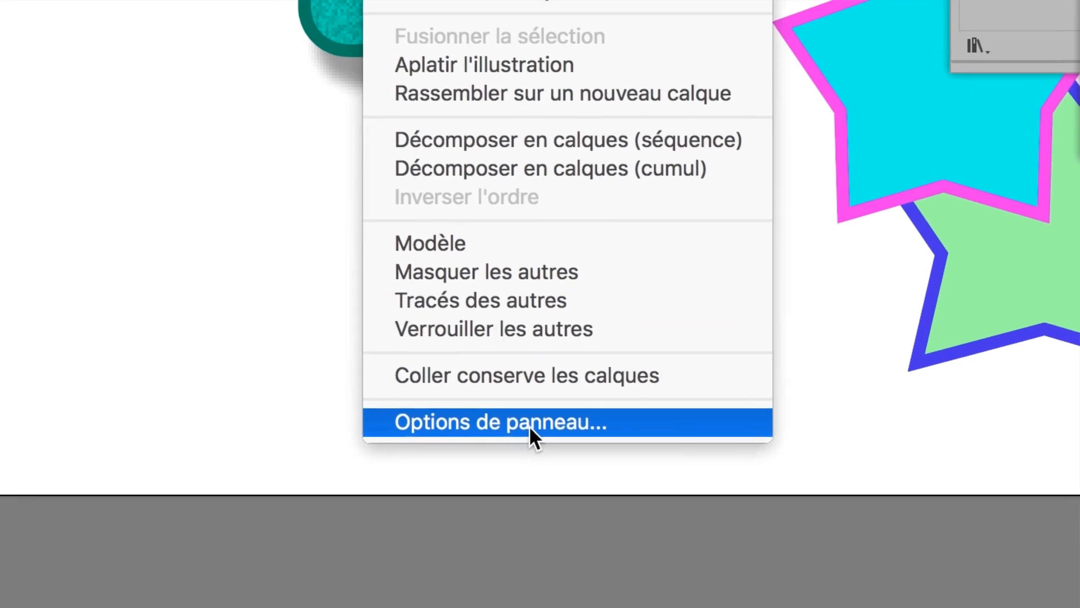
left_click(562, 464)
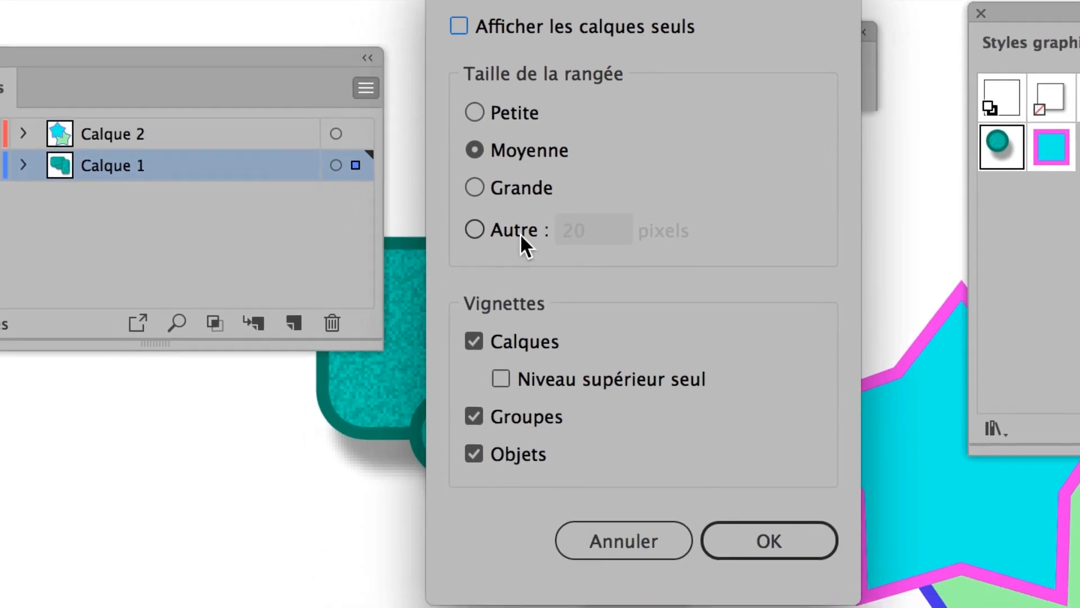
left_click(488, 327)
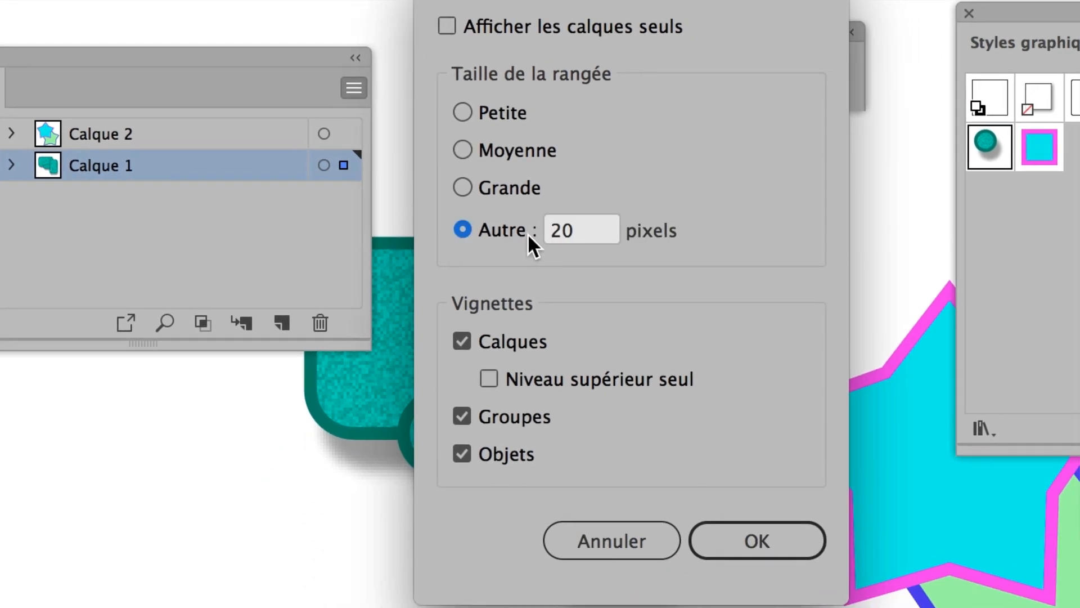
type("80")
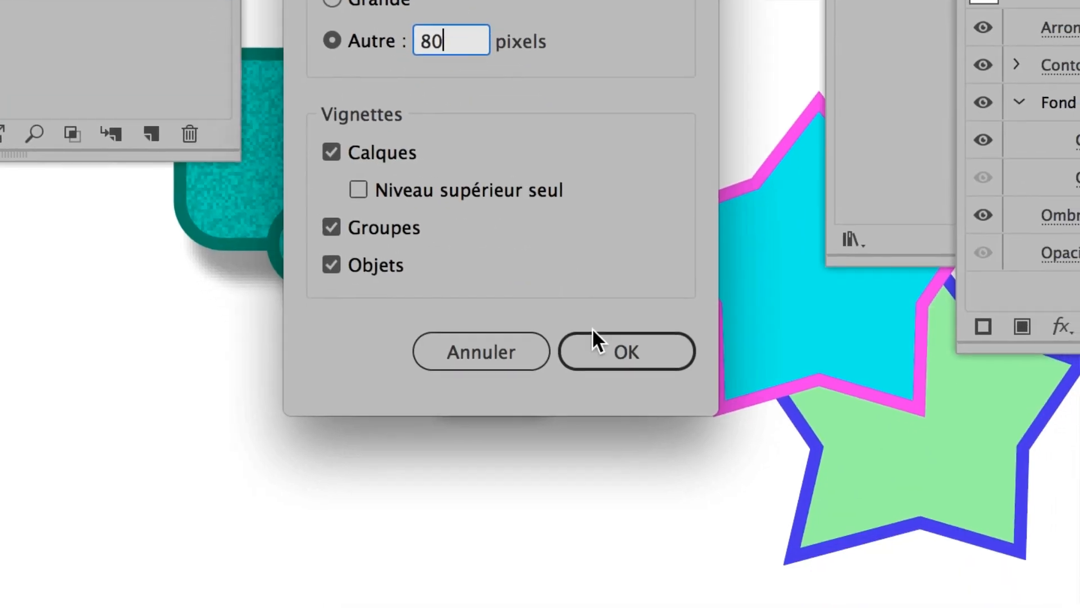
left_click(726, 532)
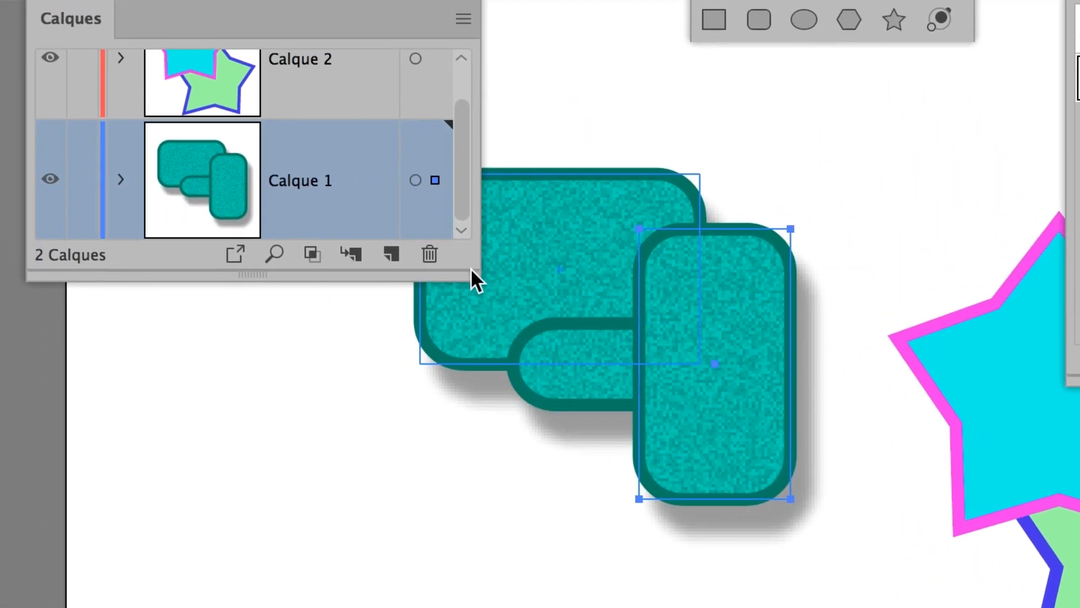
Enlarge the Calques panel and expand Calque 1 and Calque 2 to list their objects.
left_click_drag(460, 246, 483, 456)
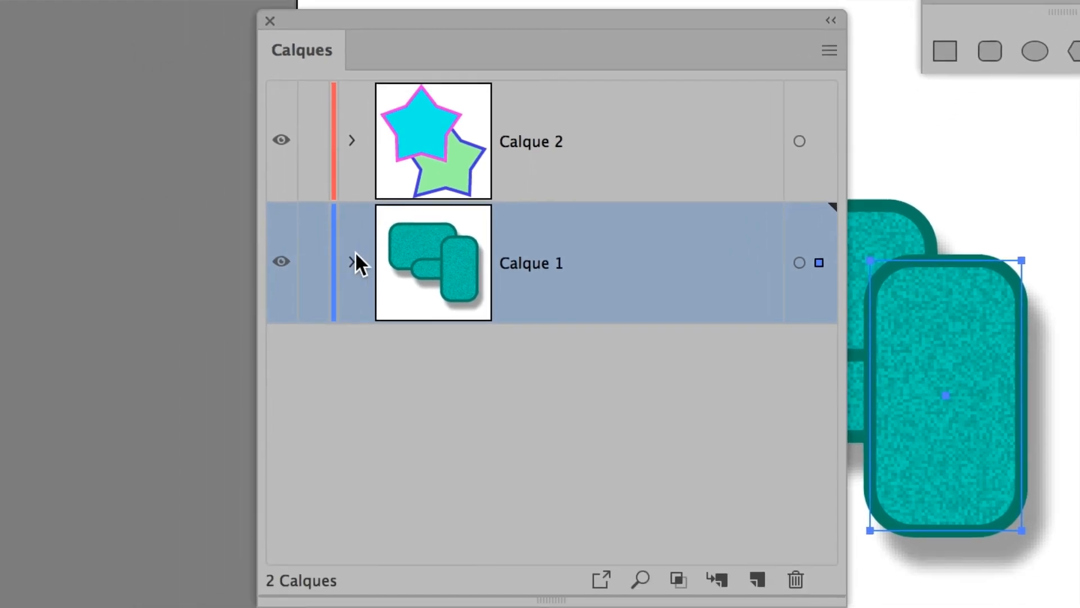
left_click(230, 298)
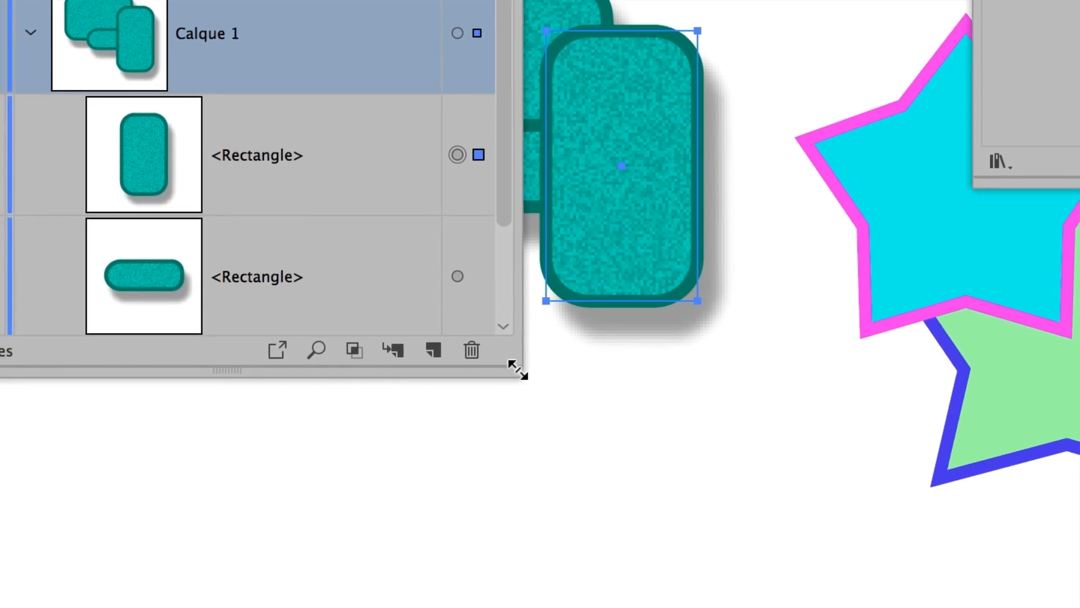
left_click_drag(518, 370, 545, 605)
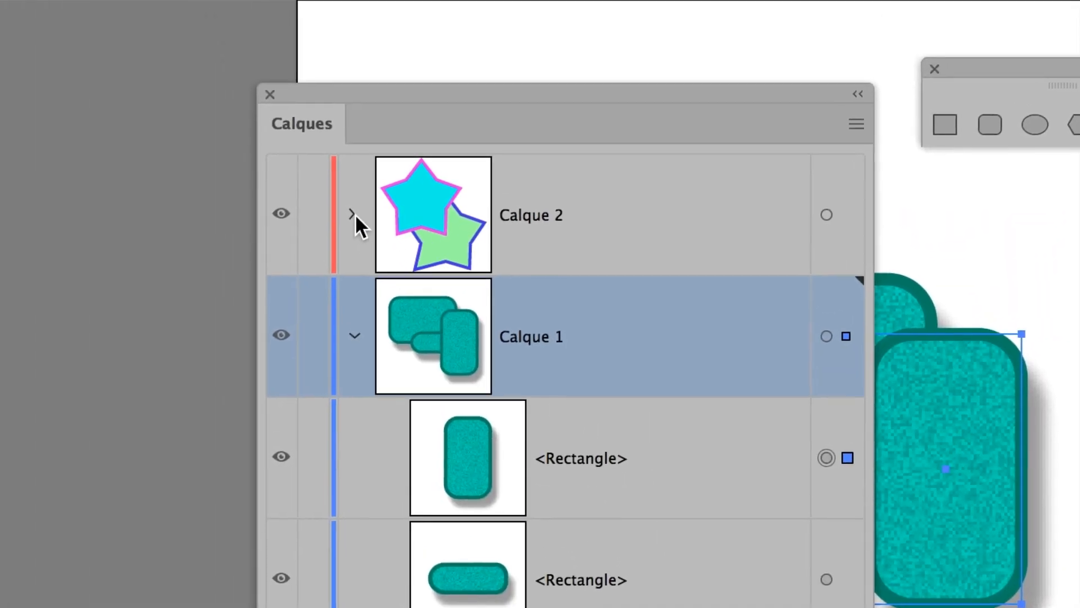
left_click(352, 213)
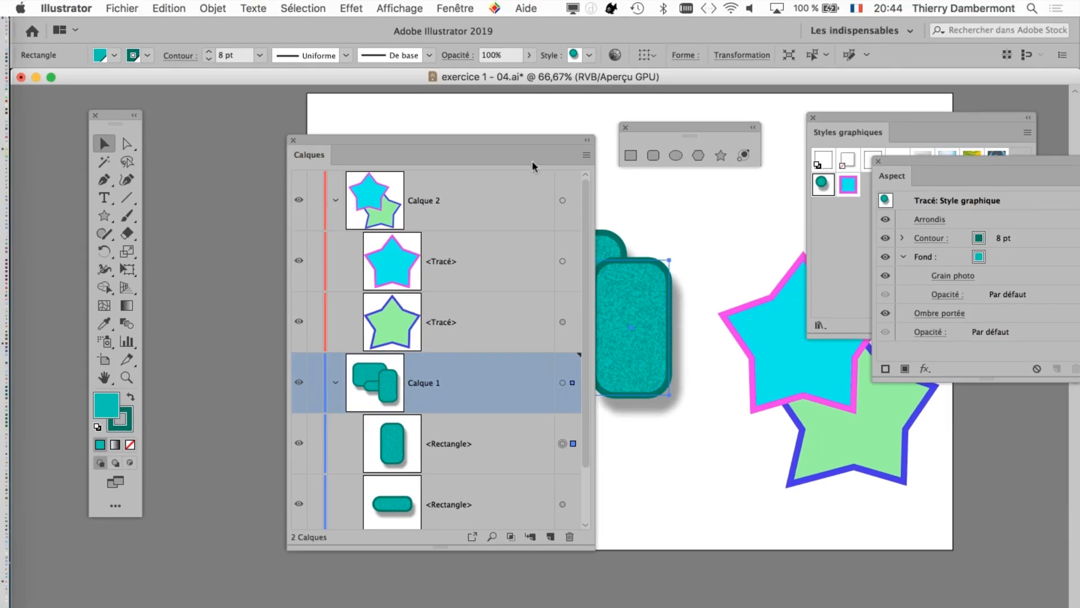
left_click_drag(529, 137, 487, 129)
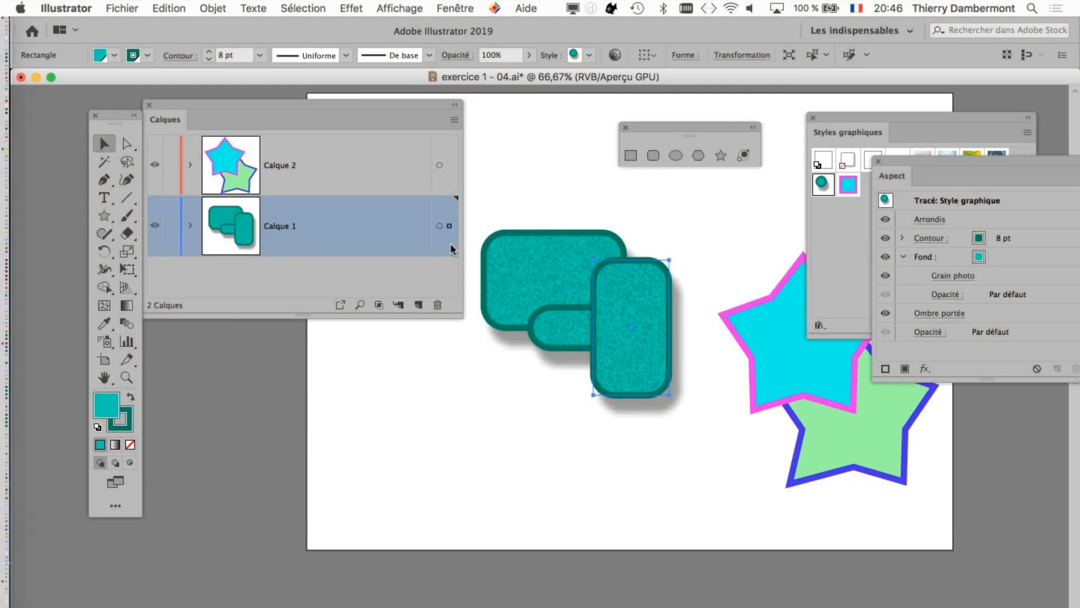
Target Calque 2, add Calque 1 so that the contents of both layers are selected, and deselect everything.
left_click_drag(380, 102, 278, 170)
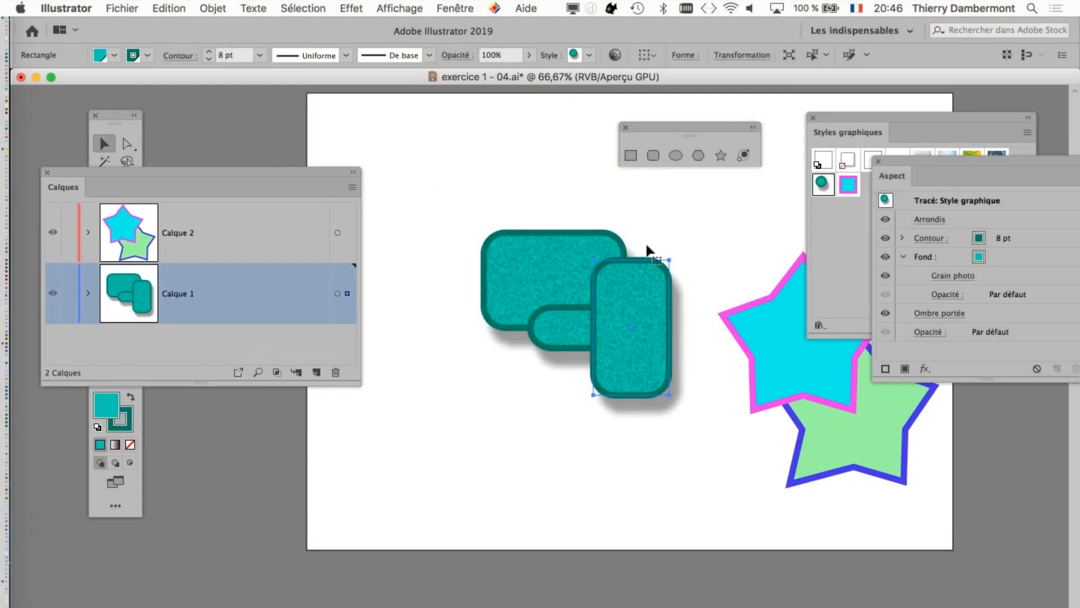
scroll(570, 516, "right", 2)
left_click_drag(569, 516, 512, 524)
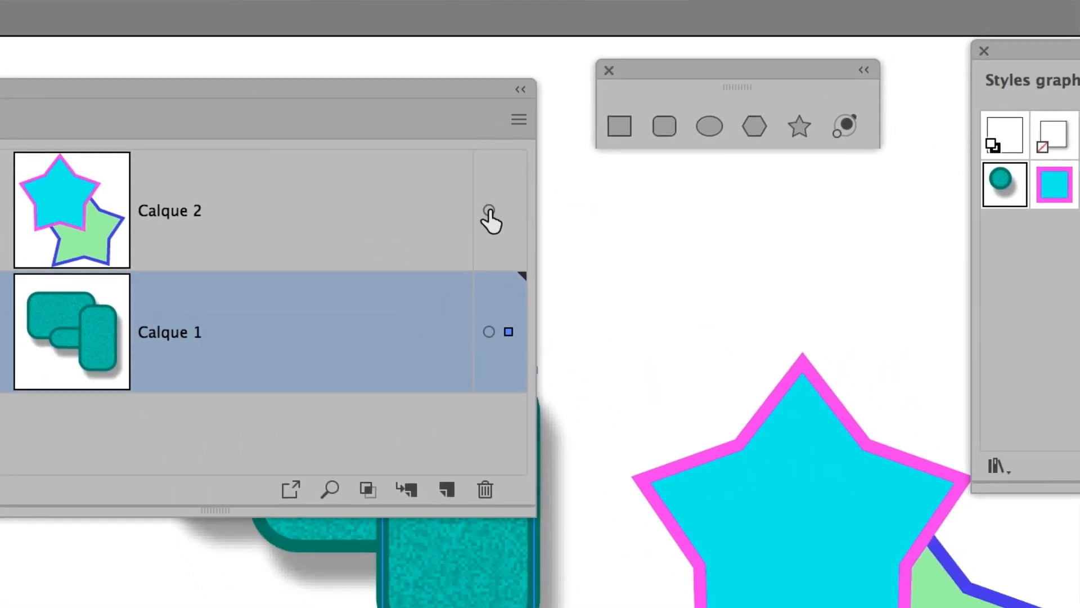
left_click(486, 296)
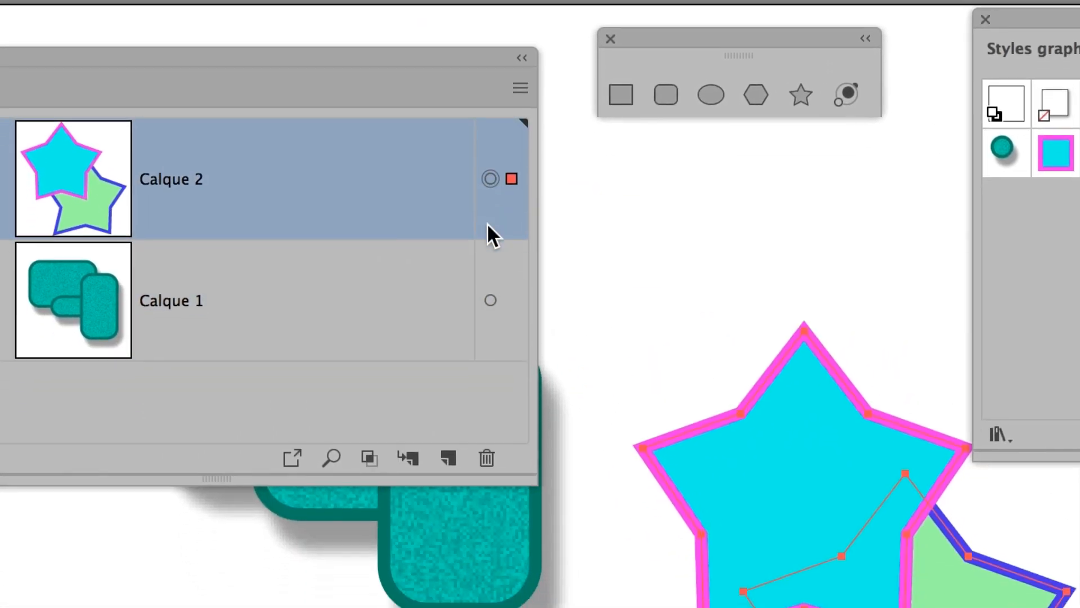
left_click(489, 252)
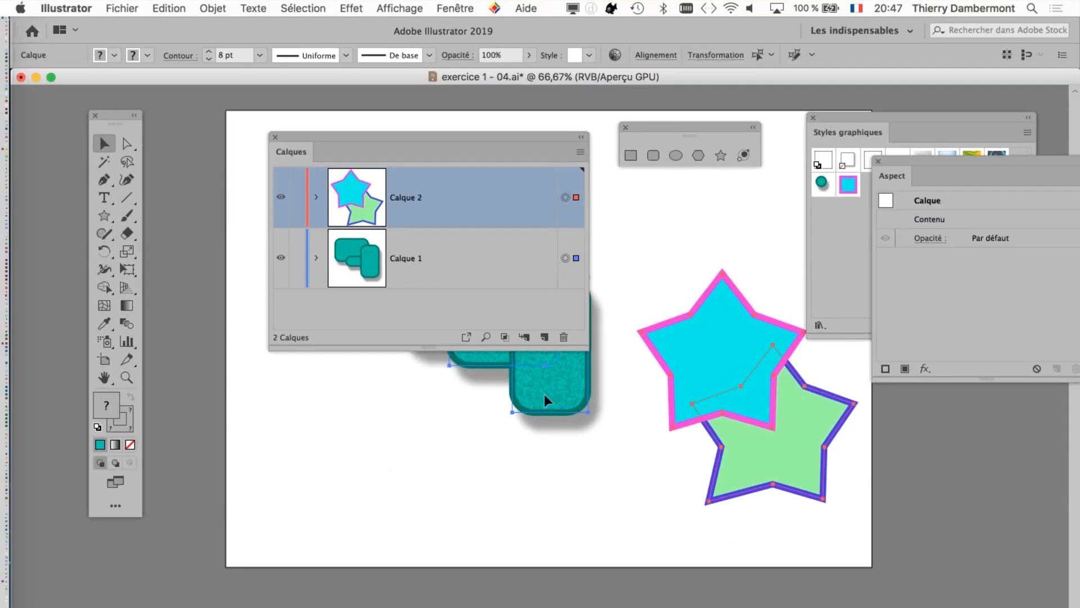
left_click(516, 453)
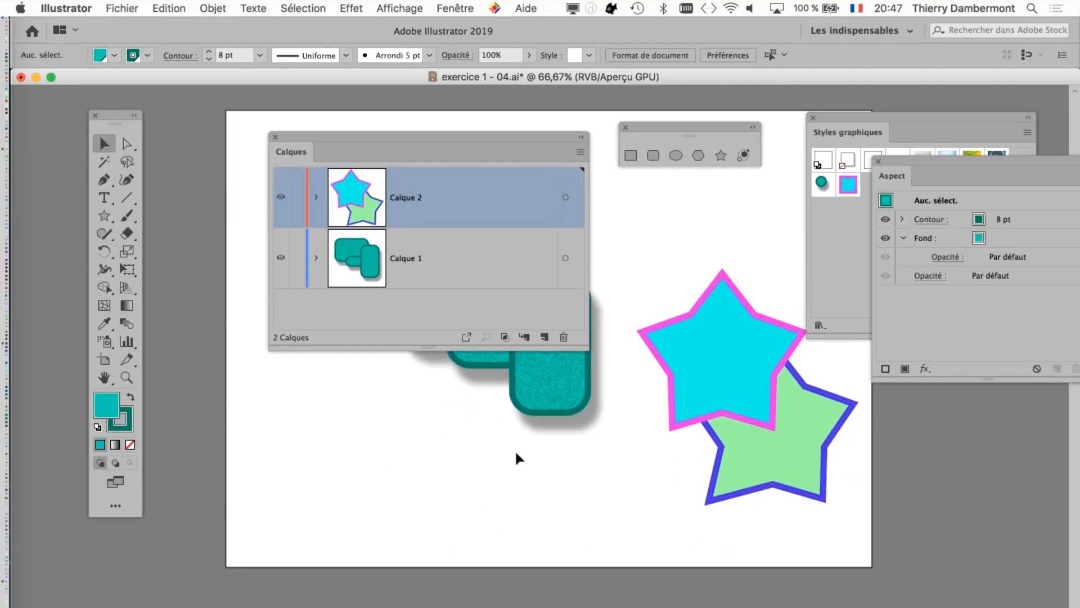
Select all objects of both layers, move the Calques panel clear of the rectangles, and copy the selection.
key("super+a")
left_click_drag(518, 136, 401, 394)
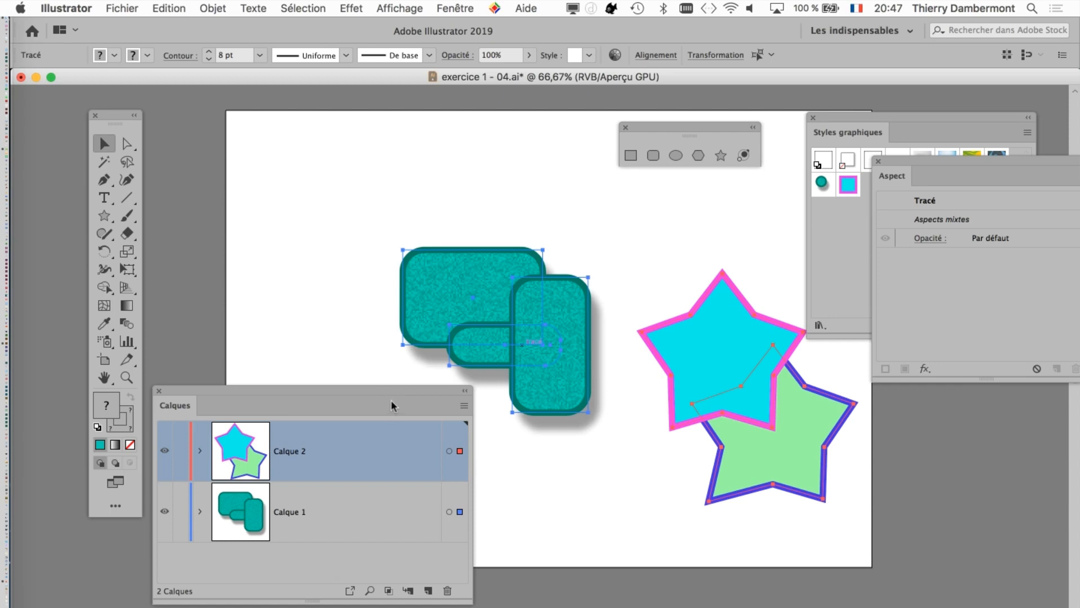
left_click(169, 6)
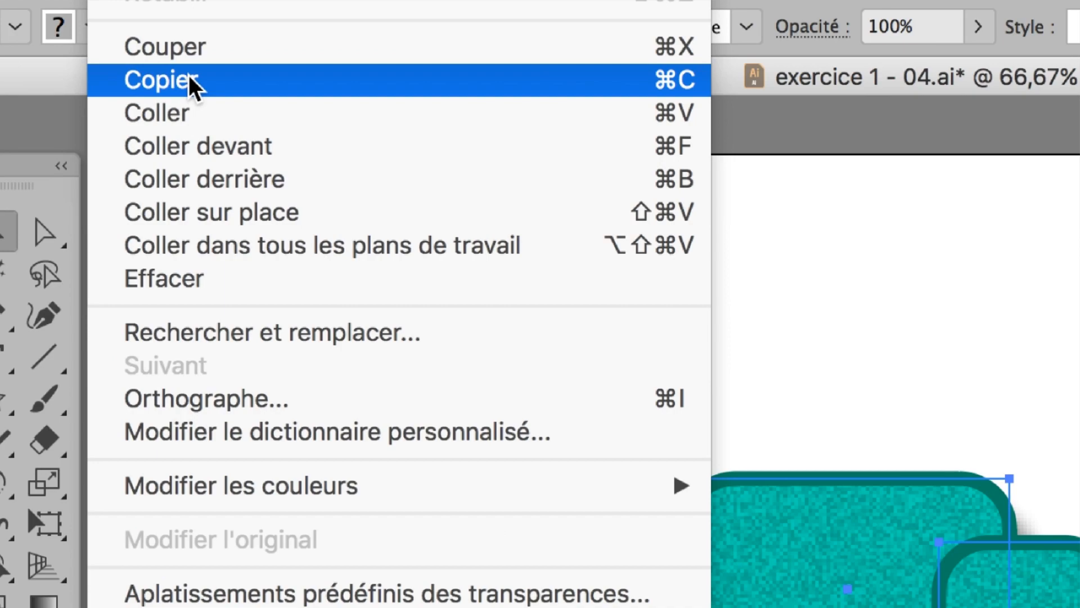
left_click(189, 79)
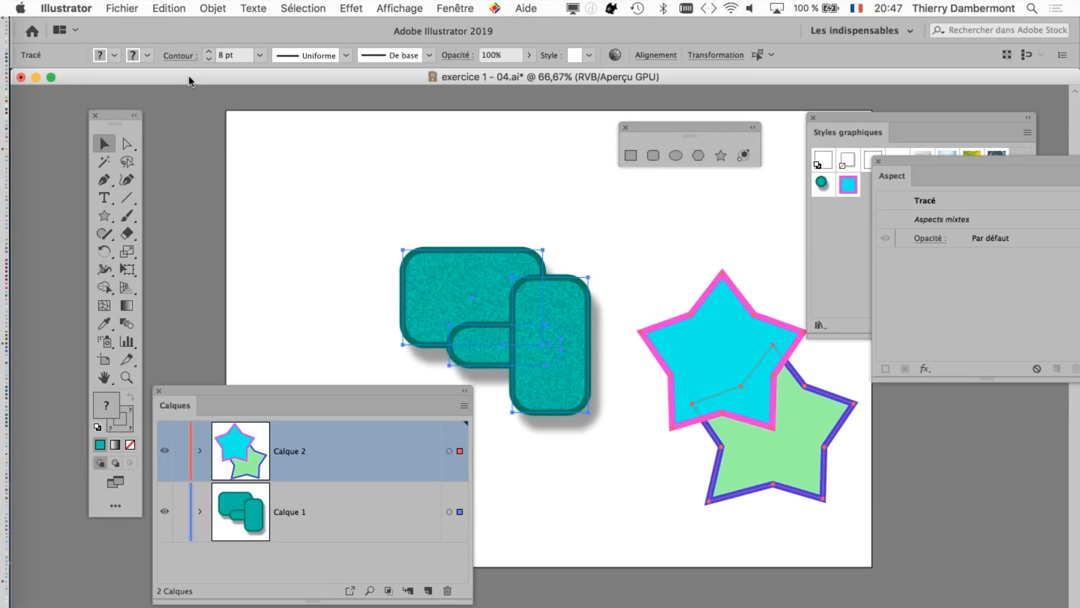
Create a new A4 print document, 210 x 297 mm, with the colour mode set to Couleur RVB.
left_click_drag(307, 392, 864, 409)
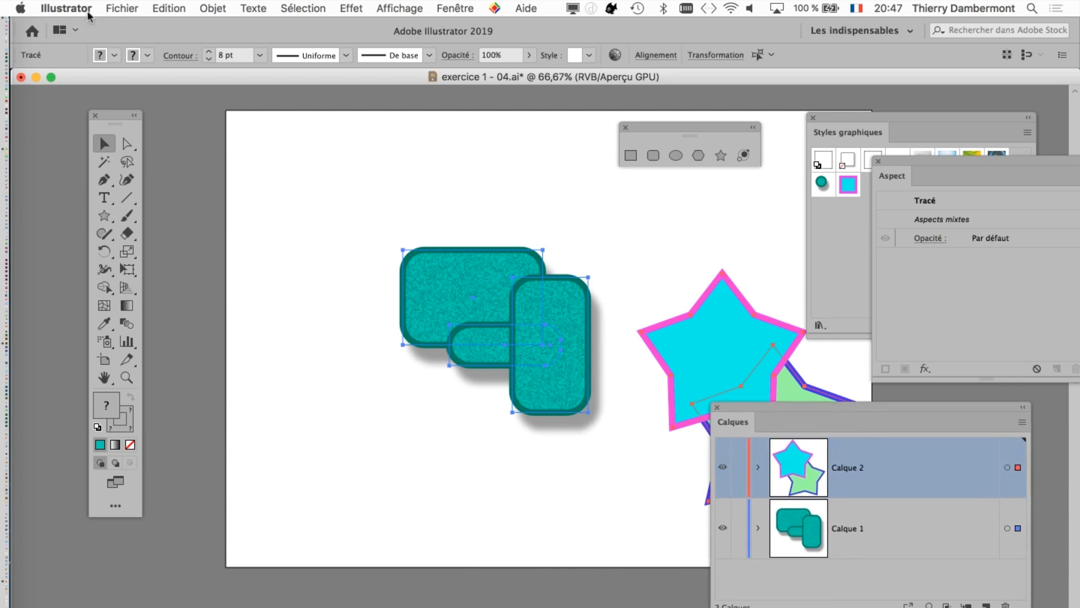
left_click(127, 8)
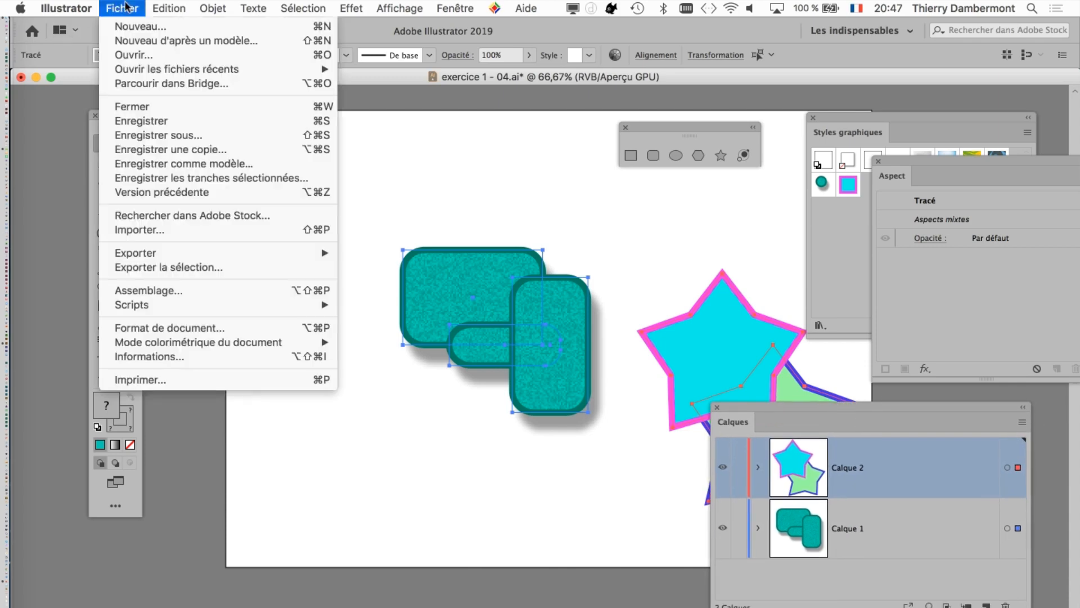
left_click(129, 22)
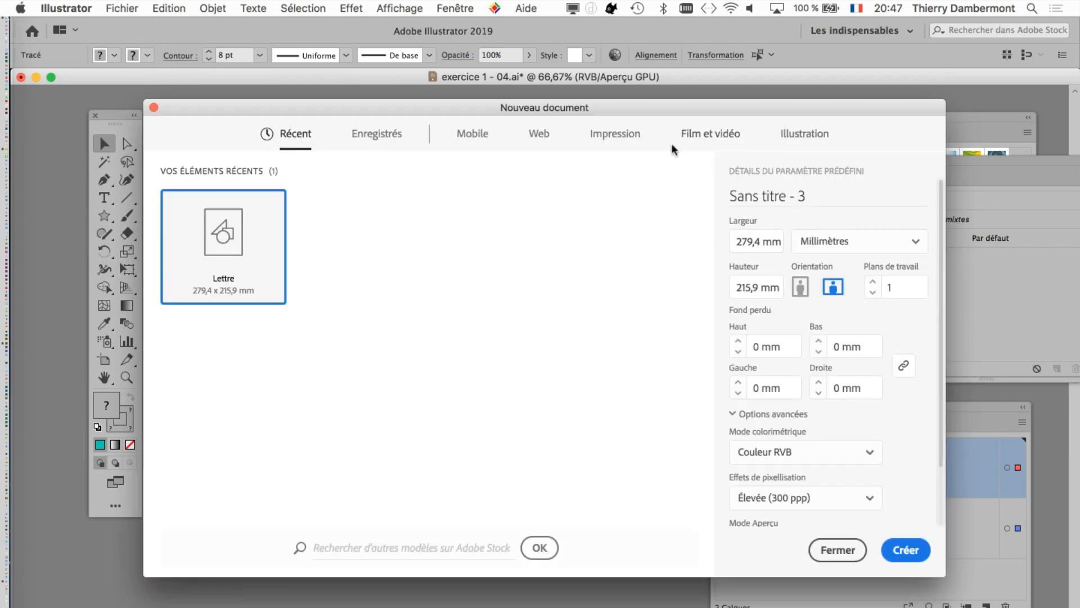
left_click(631, 136)
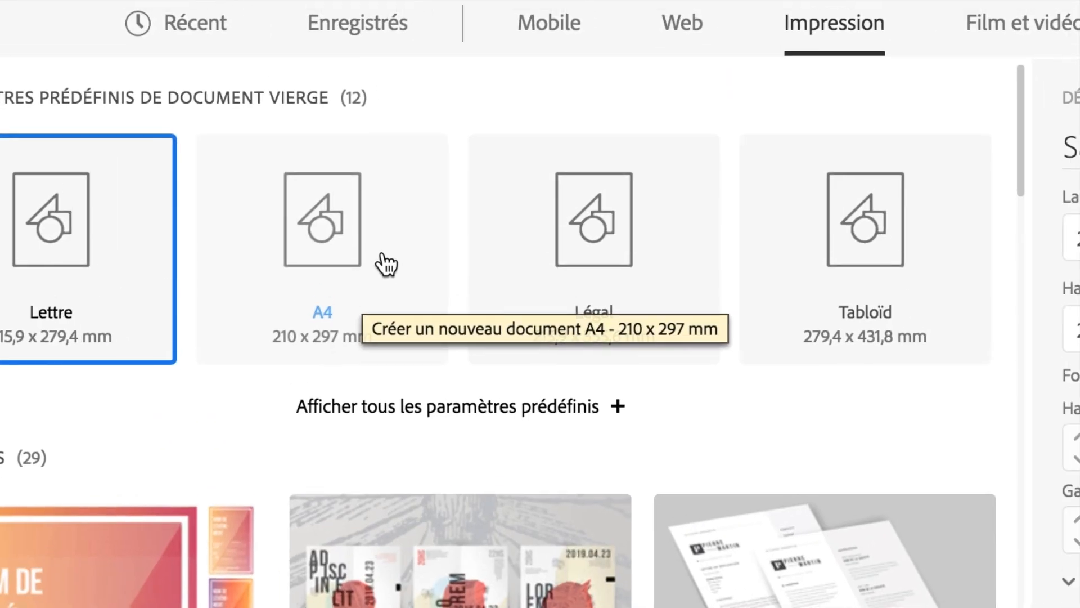
left_click(371, 263)
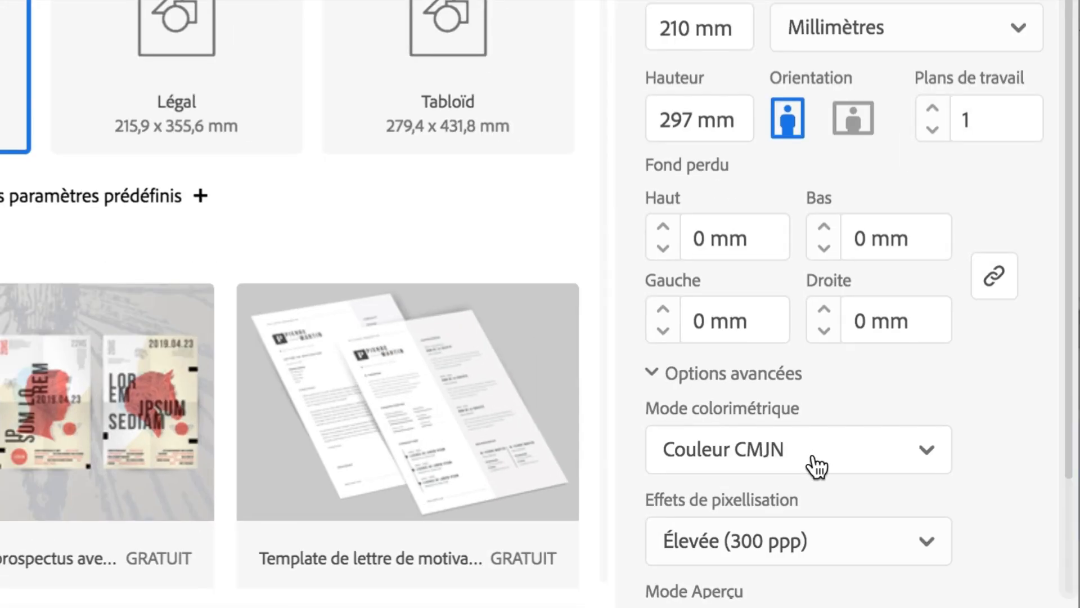
left_click(814, 458)
left_click(788, 441)
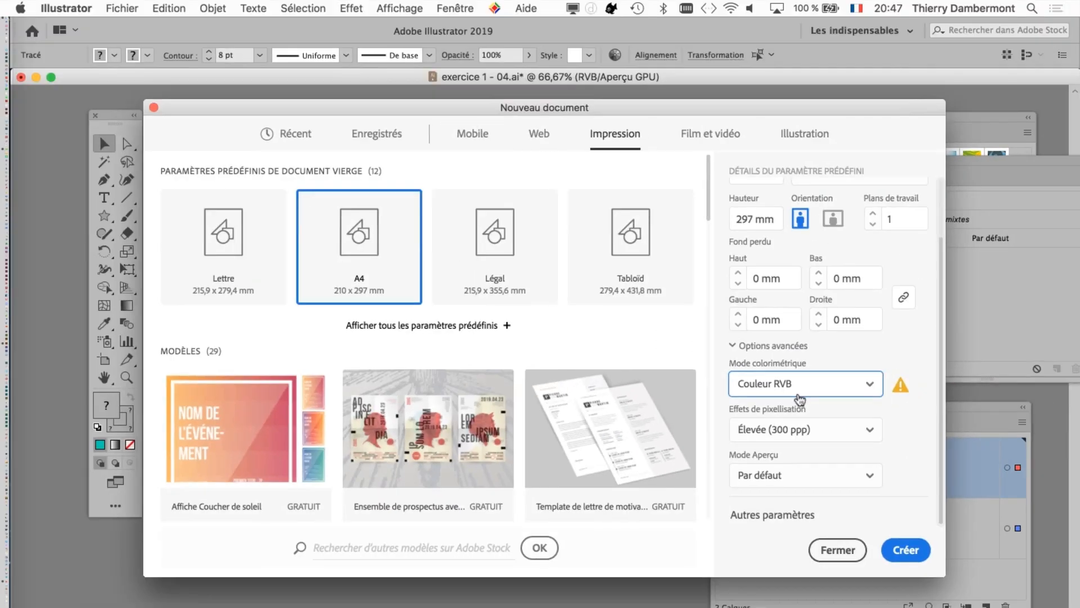
left_click(907, 547)
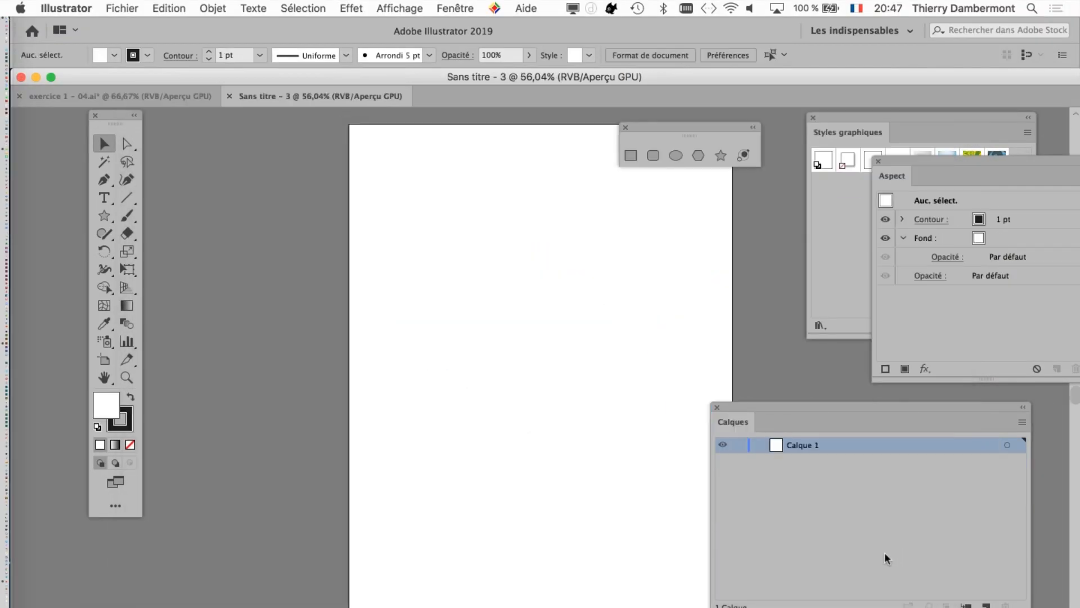
Make the Calques panel smaller and place it over the edge of the blank page.
left_click_drag(485, 403, 342, 393)
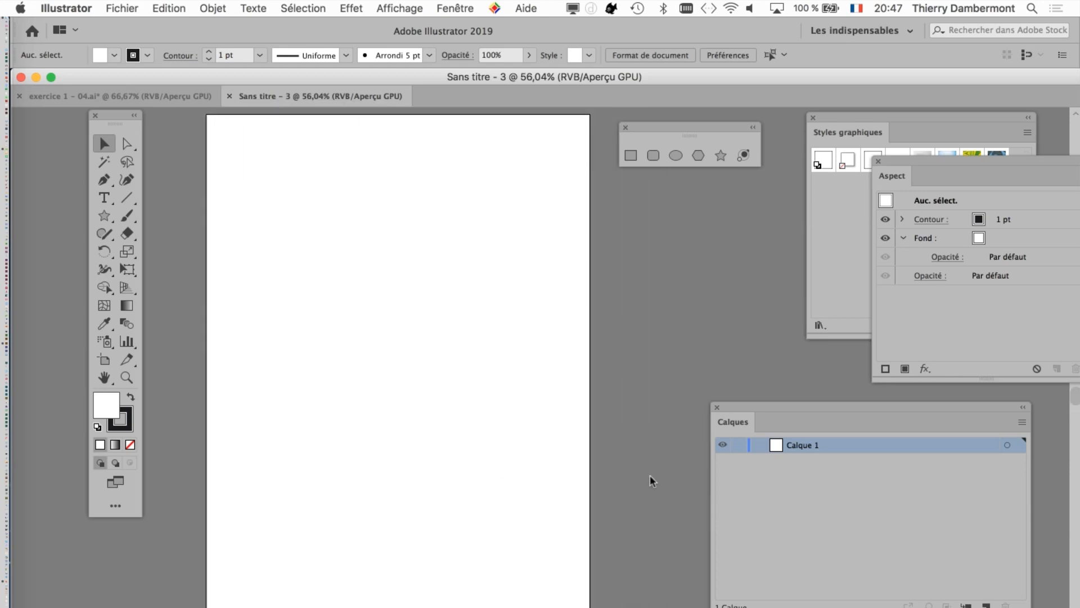
left_click_drag(768, 405, 548, 277)
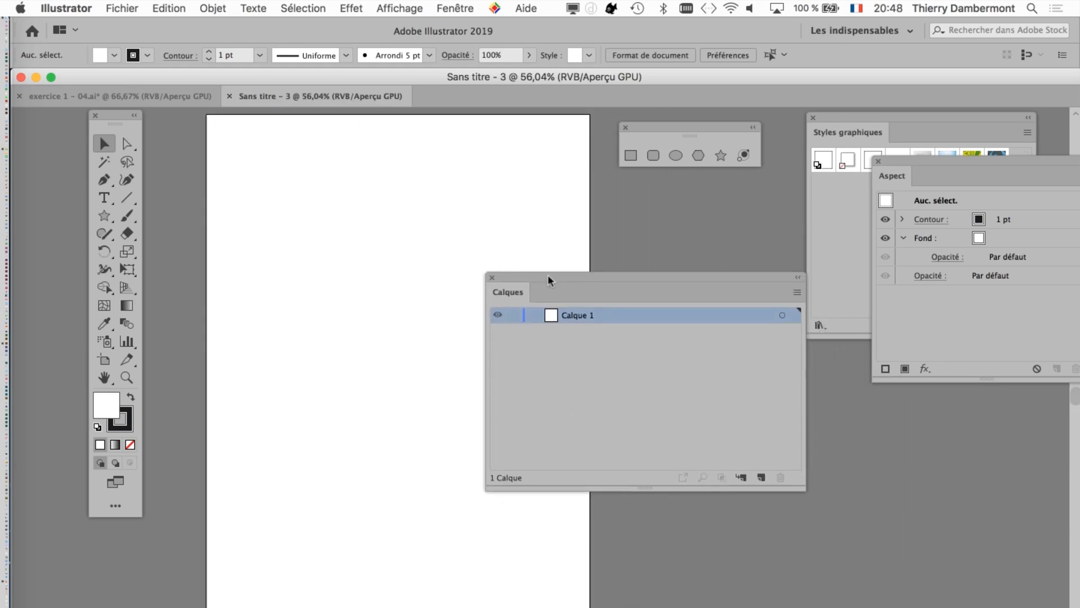
left_click_drag(800, 486, 671, 468)
left_click_drag(578, 271, 659, 260)
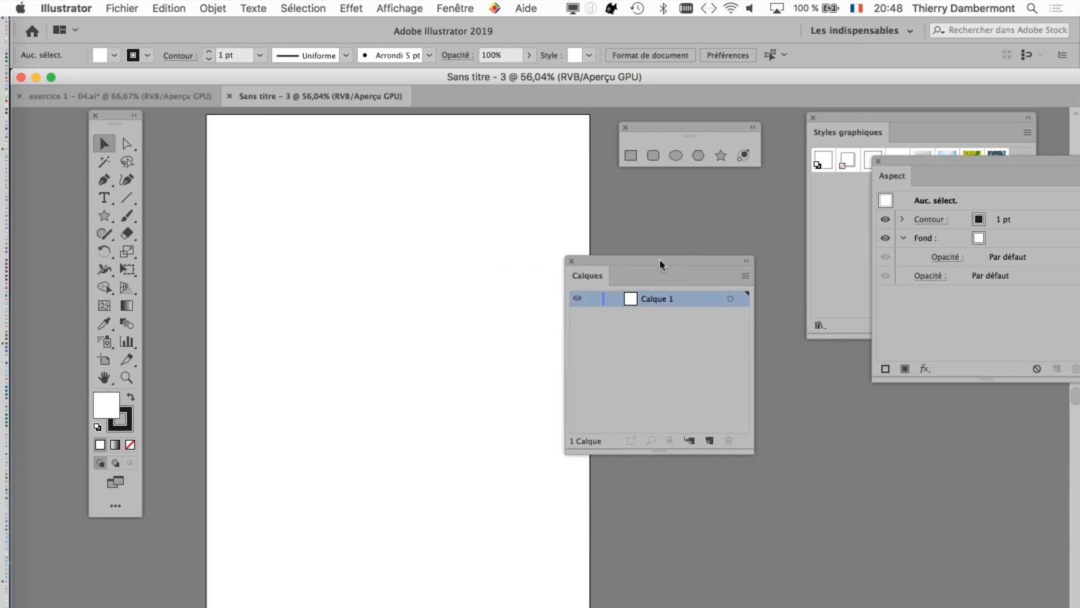
Try a plain paste of the copied artwork into the new document, move the Calques panel clear of the stars, and undo the paste.
left_click(177, 12)
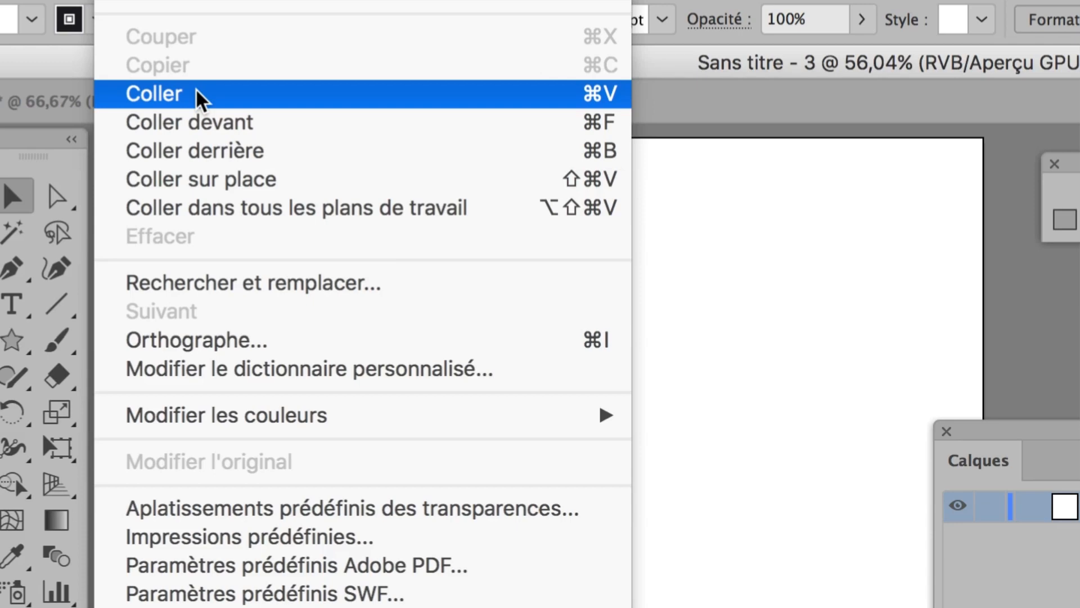
left_click(194, 93)
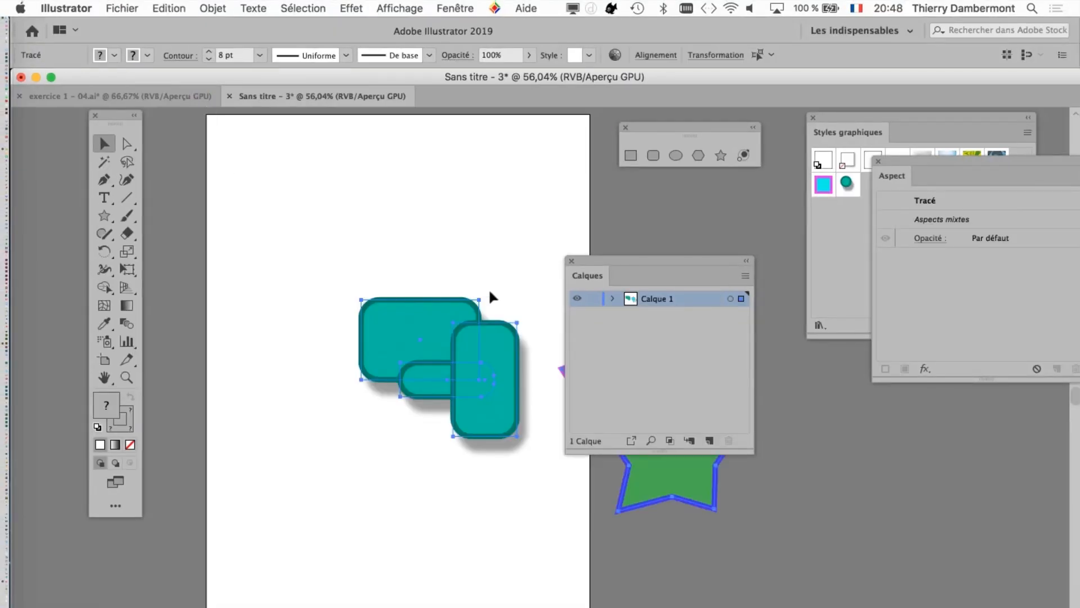
left_click_drag(610, 261, 879, 465)
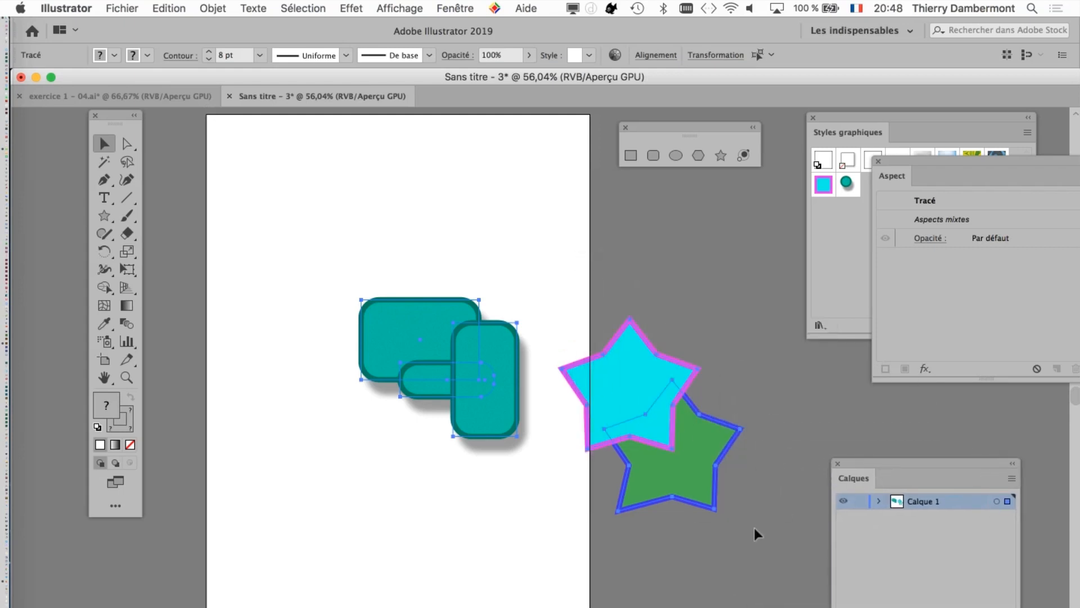
left_click(169, 8)
left_click(277, 151)
key("super+z")
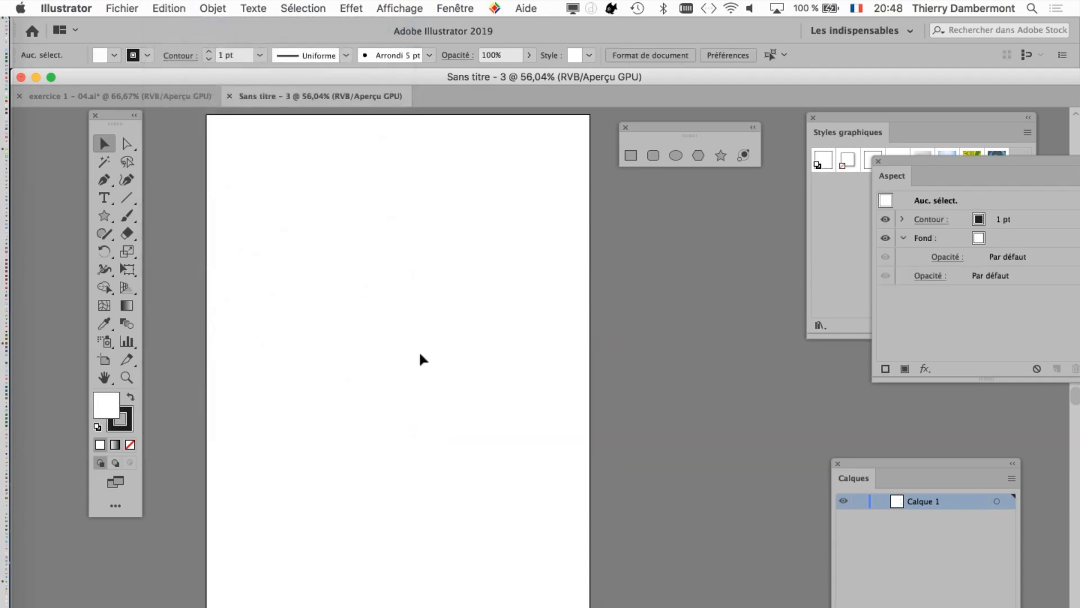
Paste the copied artwork again, shift it slightly on the page, and expand Calque 1 to list the pasted objects.
key("super+plus")
key("super+plus")
left_click_drag(371, 346, 504, 332)
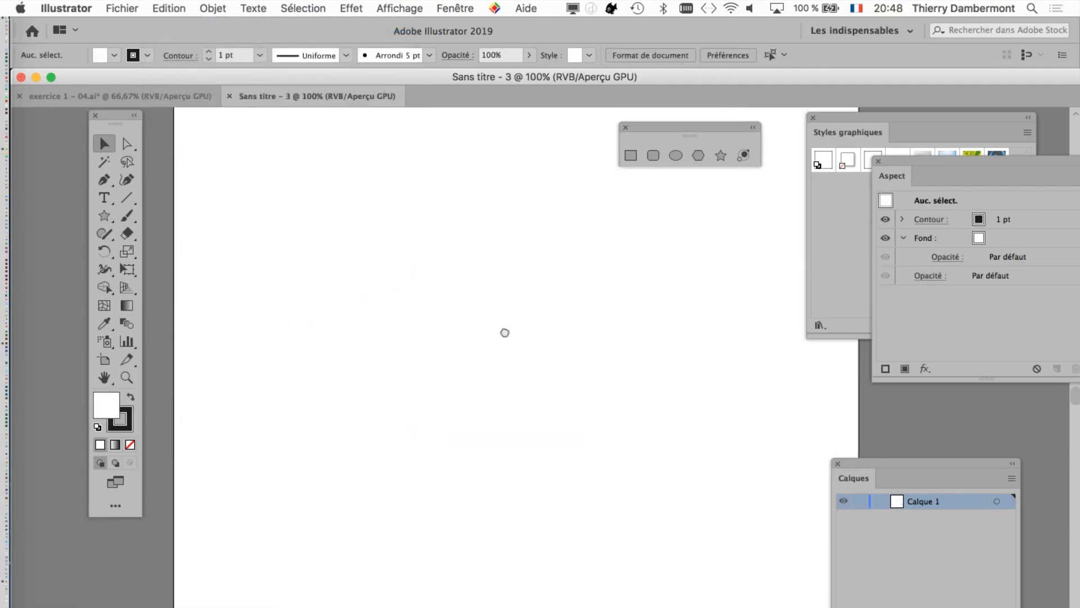
left_click(169, 7)
left_click(198, 89)
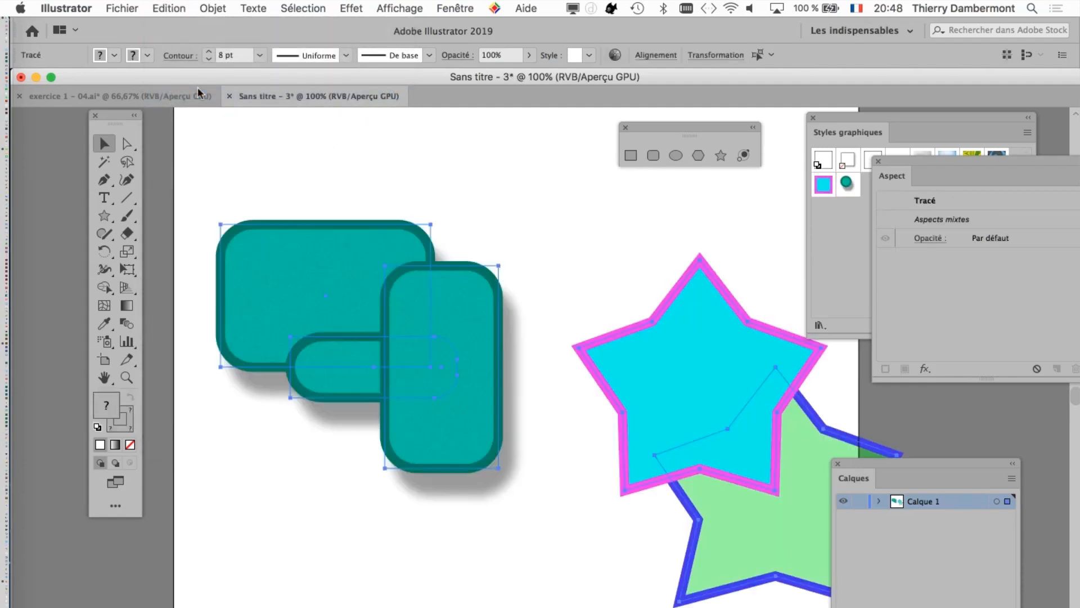
scroll(429, 282, "down", 1)
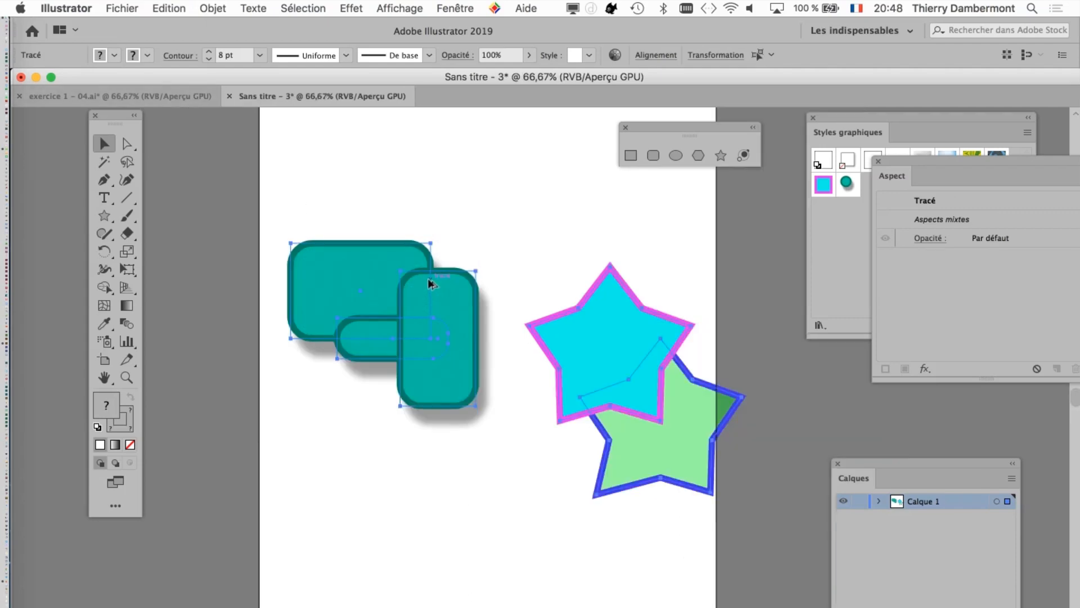
left_click_drag(367, 270, 350, 244)
left_click_drag(888, 462, 502, 237)
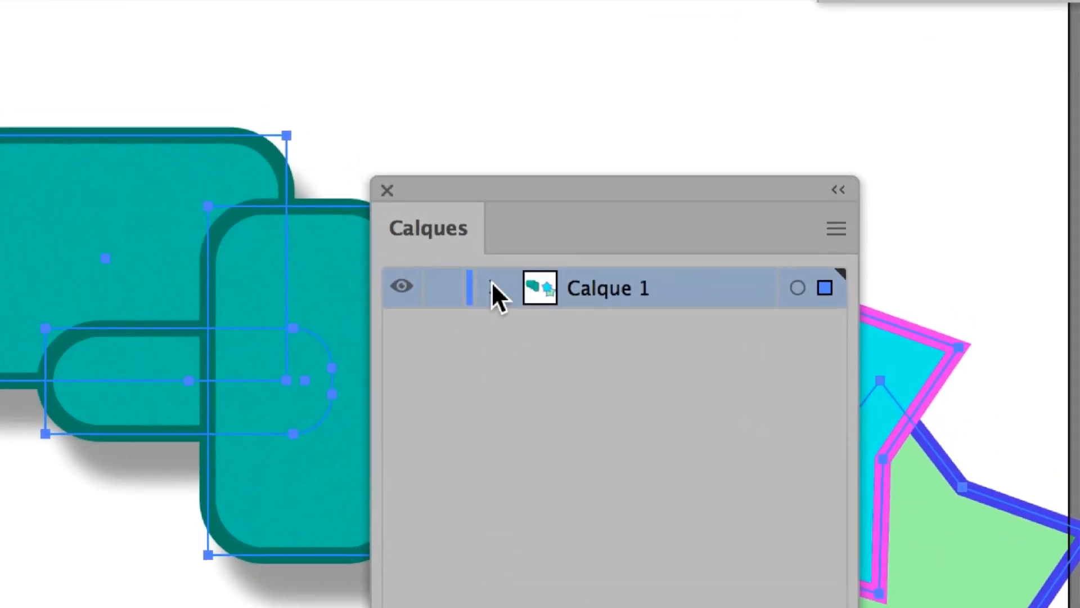
left_click(494, 226)
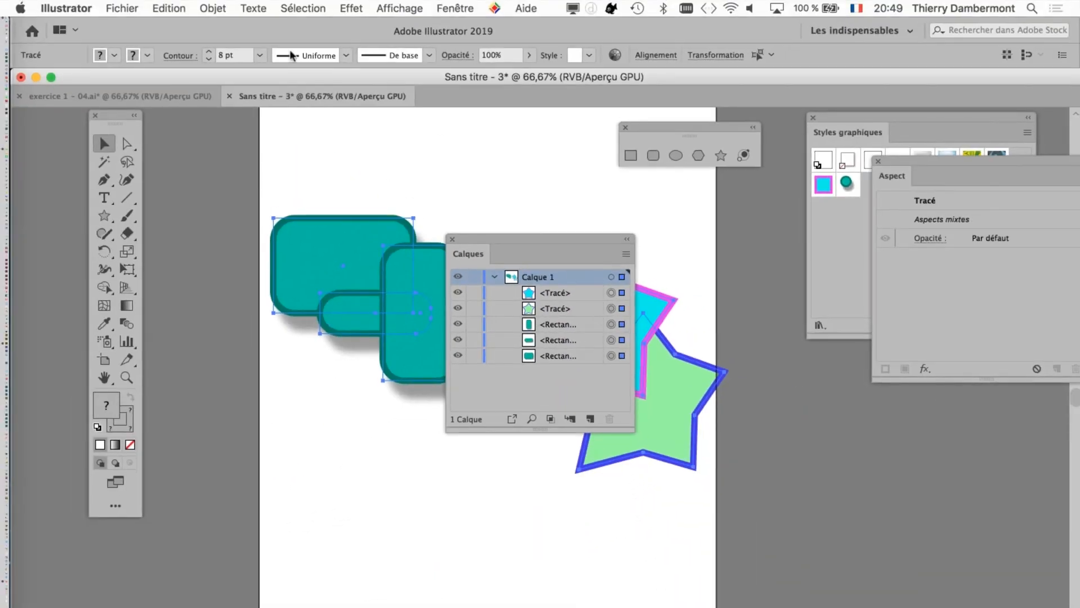
Undo the artwork's move and the paste to return to an empty document.
left_click(168, 9)
left_click(179, 26)
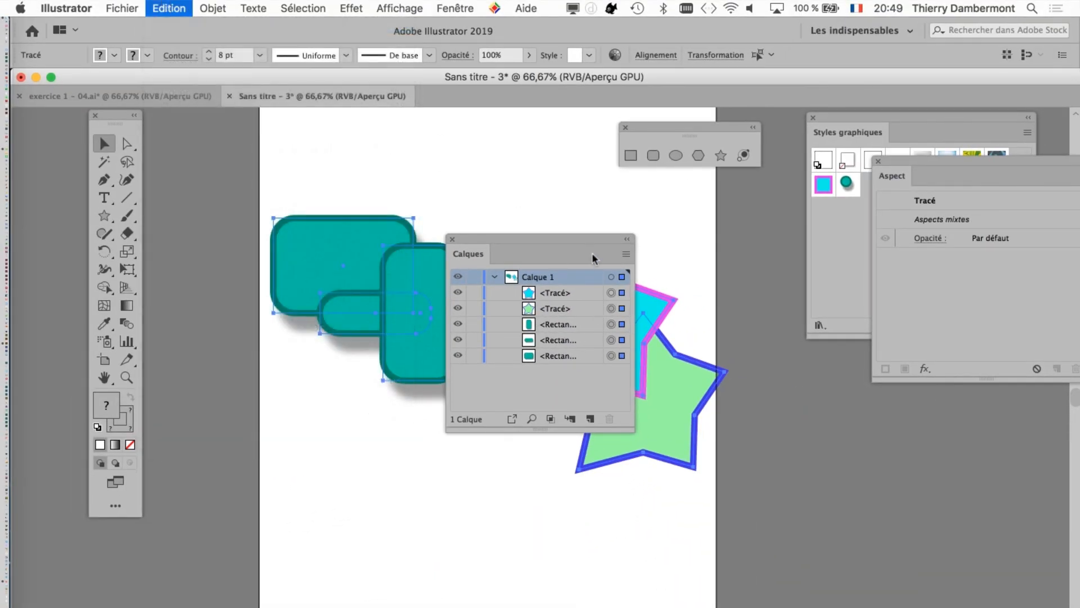
key("super+shift+z")
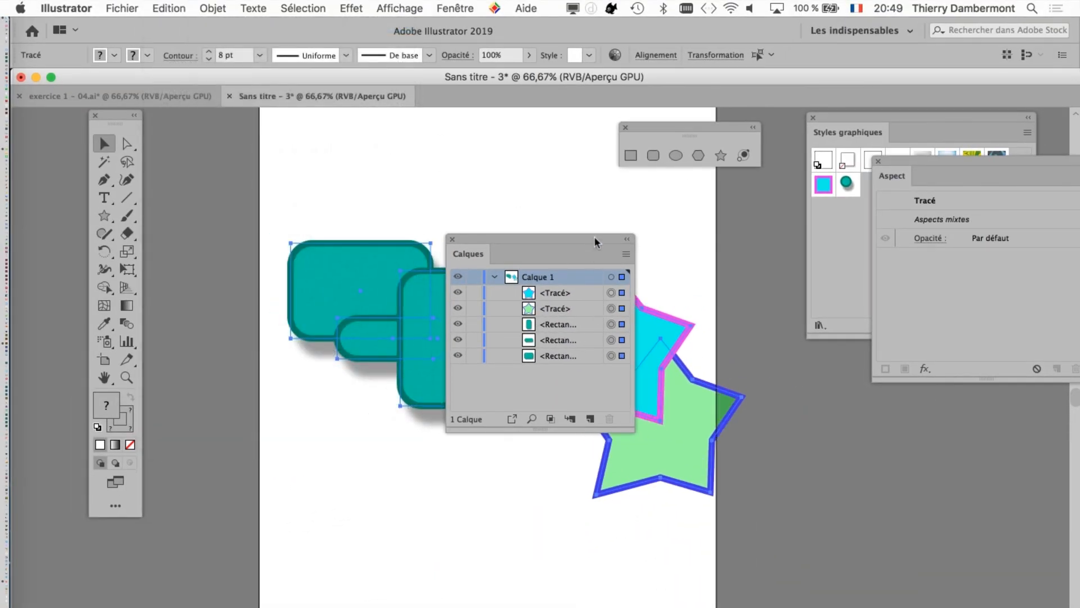
key("super+z")
key("super+z")
key("super+z")
key("super+z")
key("super+z")
key("super+z")
key("super+z")
key("super+z")
Enable the Calques panel option Coller conserve les calques.
left_click_drag(595, 236, 623, 222)
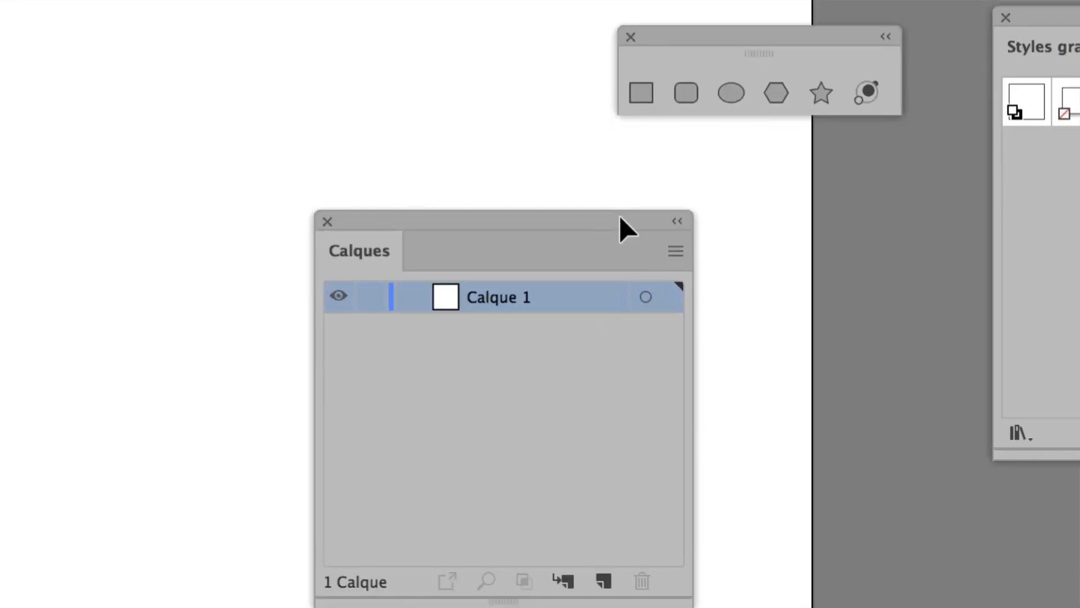
left_click(665, 234)
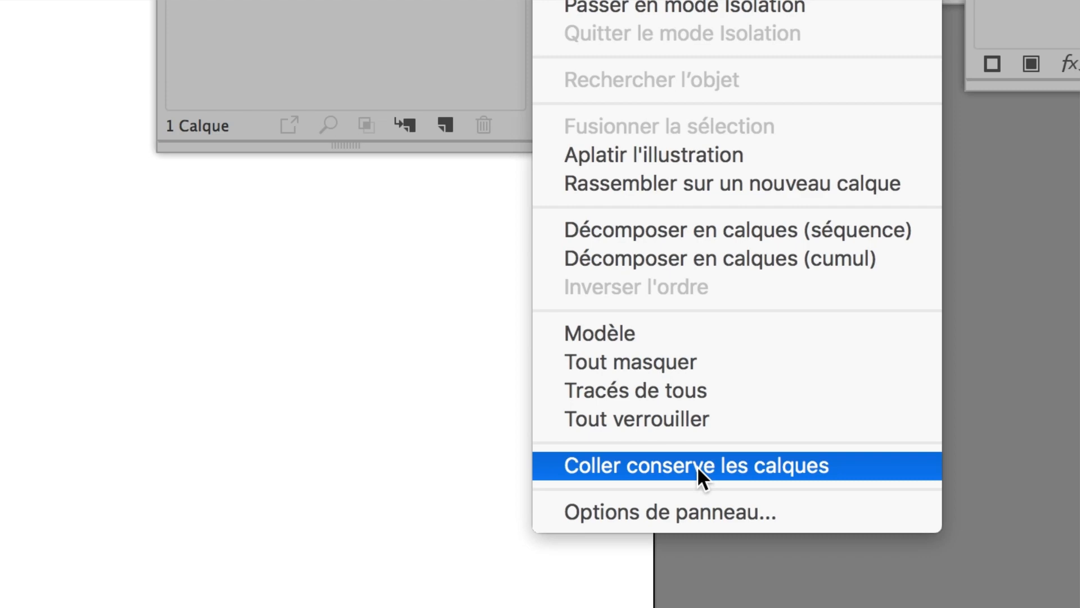
left_click(697, 466)
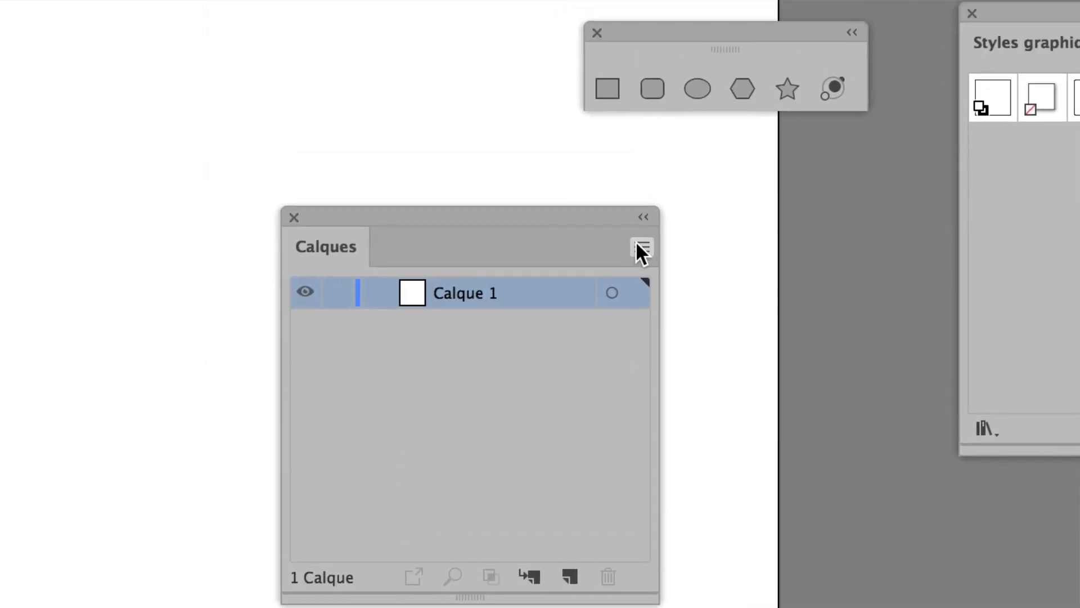
left_click(642, 248)
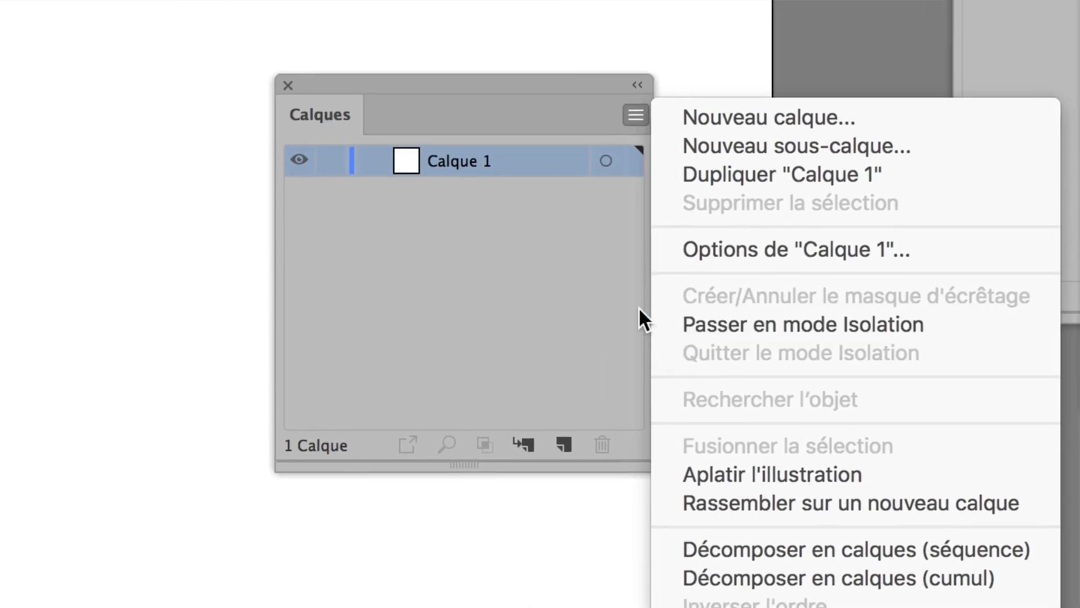
left_click(604, 290)
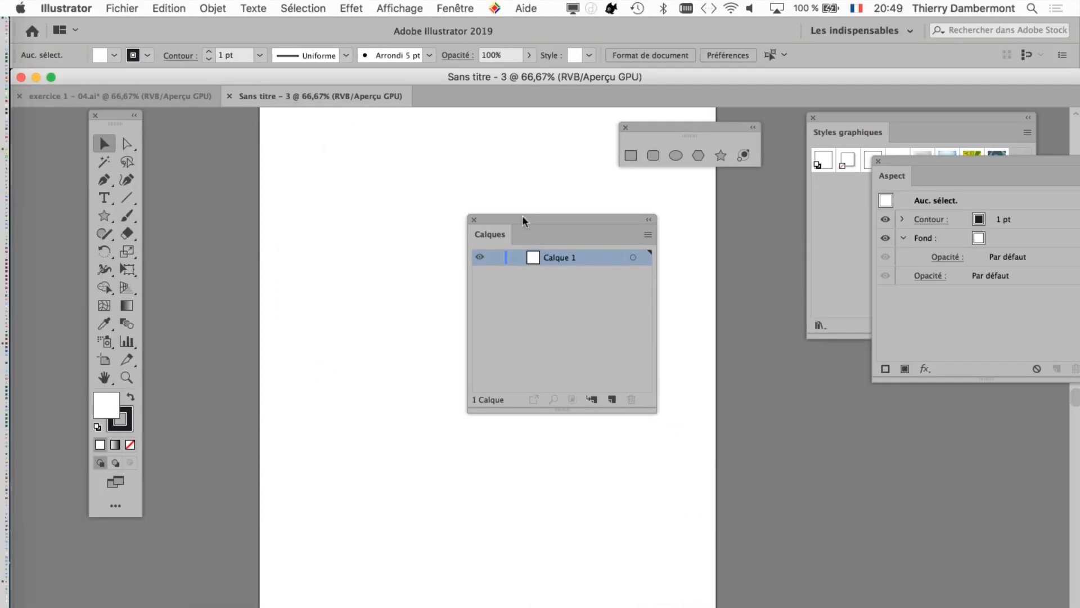
Move the Calques panel aside and paste the copied artwork with its original layers.
left_click_drag(522, 217, 725, 239)
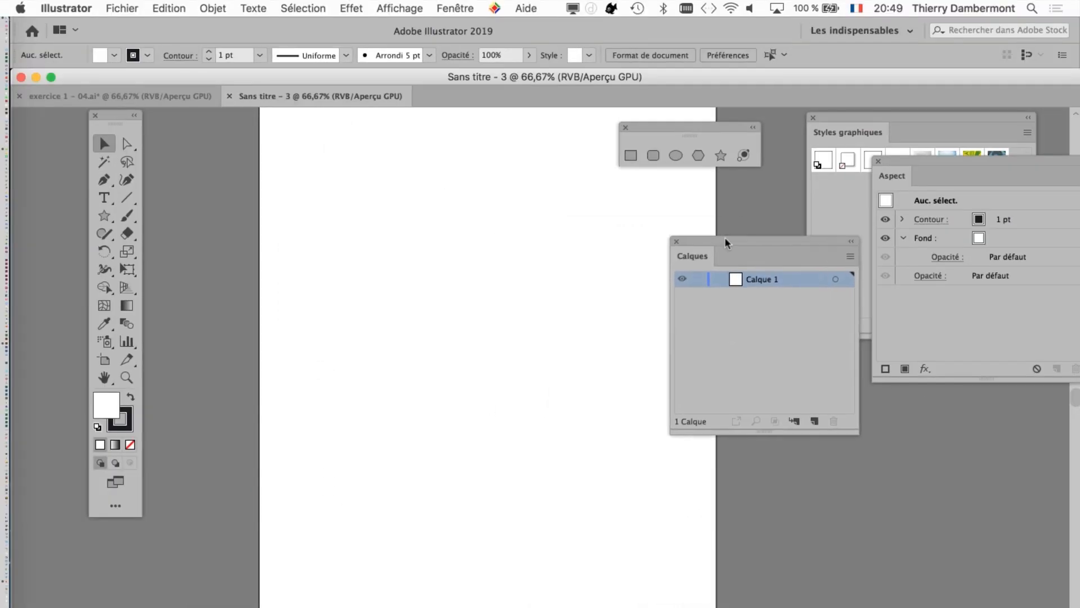
left_click(172, 8)
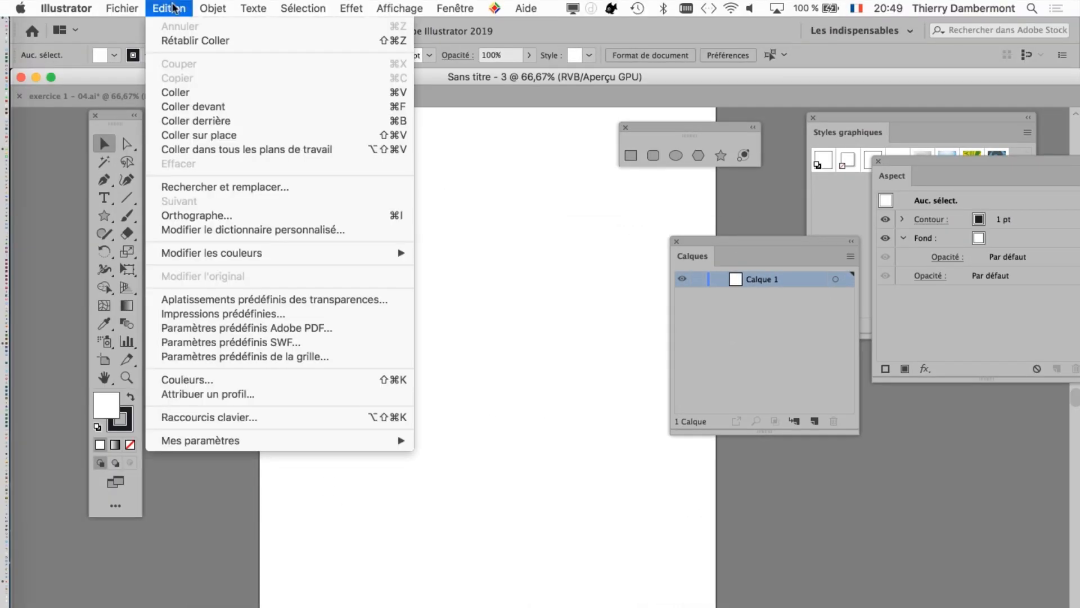
left_click(209, 96)
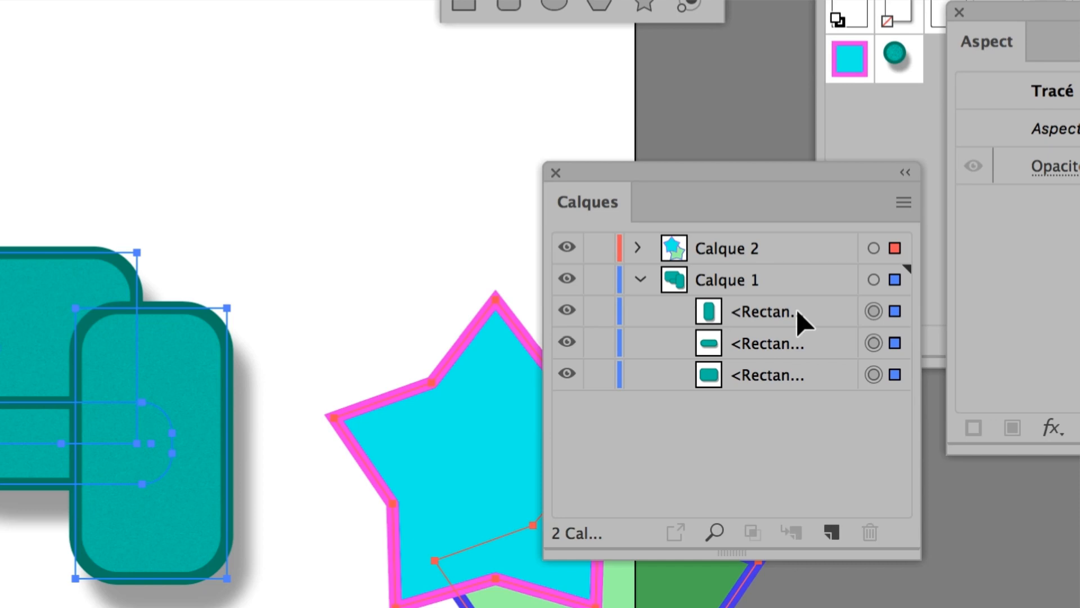
Collapse Calque 1 and inspect the objects inside Calque 2, leaving both layers collapsed.
key("a")
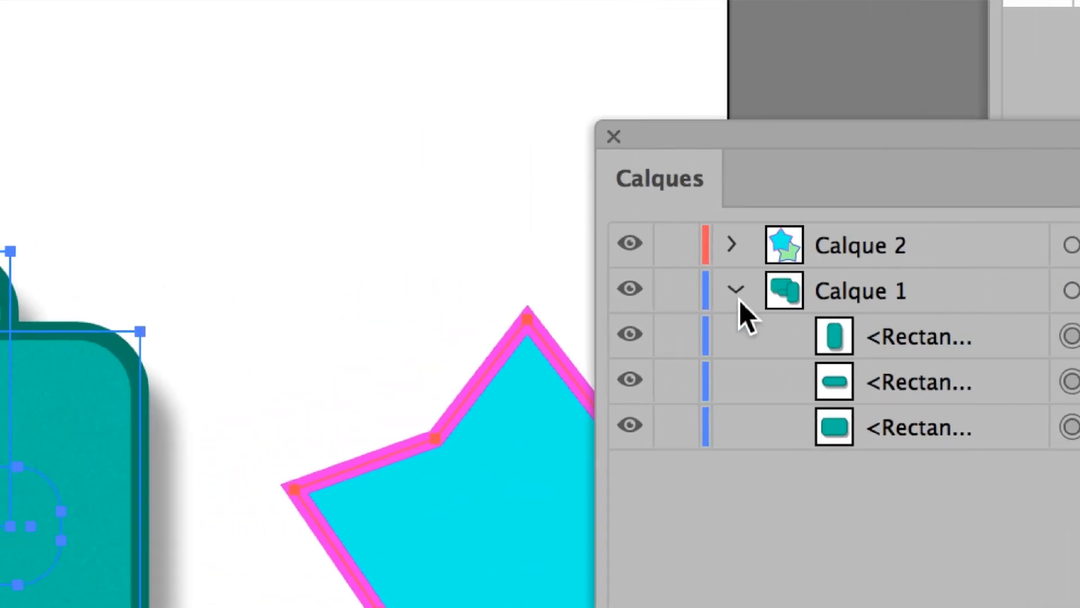
left_click(632, 277)
left_click(735, 251)
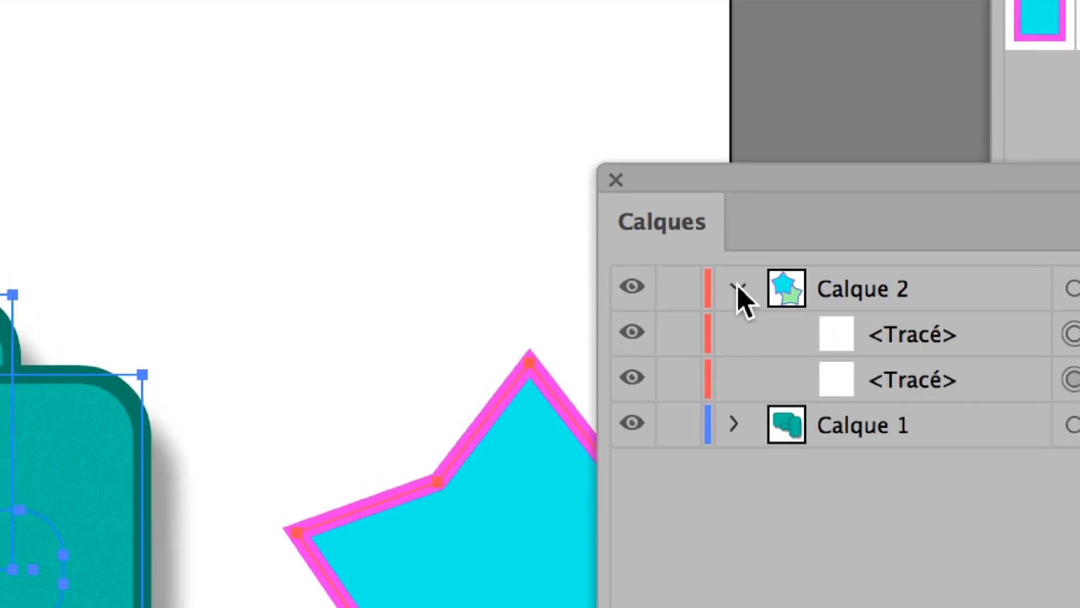
left_click(735, 251)
left_click(735, 287)
left_click(735, 287)
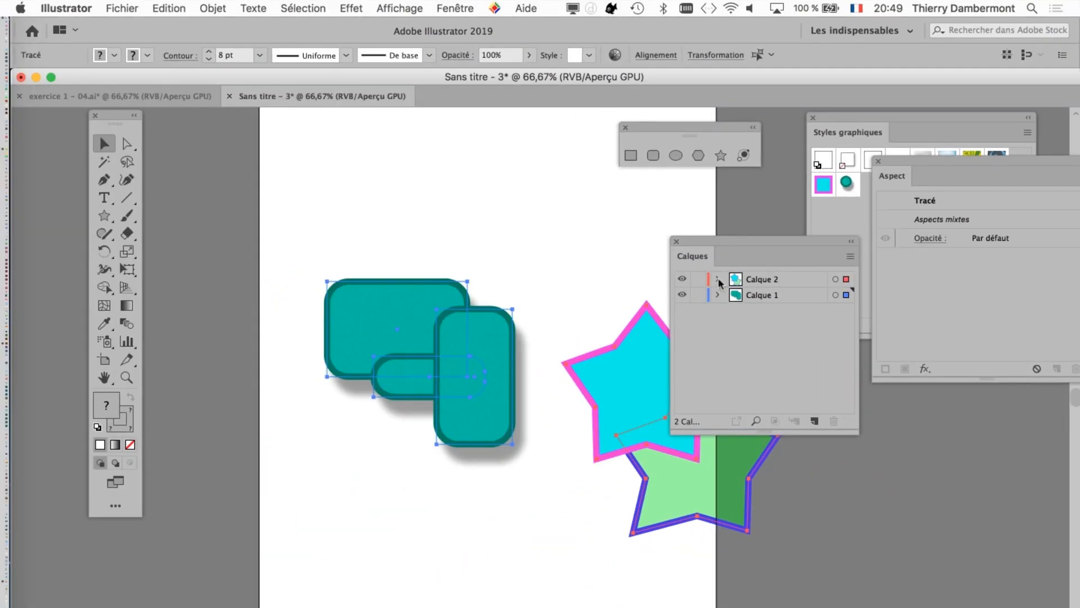
Move the pasted artwork up and left on the page, bring the Calques panel beside the rectangles, and make Calque 1 active.
left_click_drag(535, 278, 434, 239)
left_click_drag(396, 306, 351, 286)
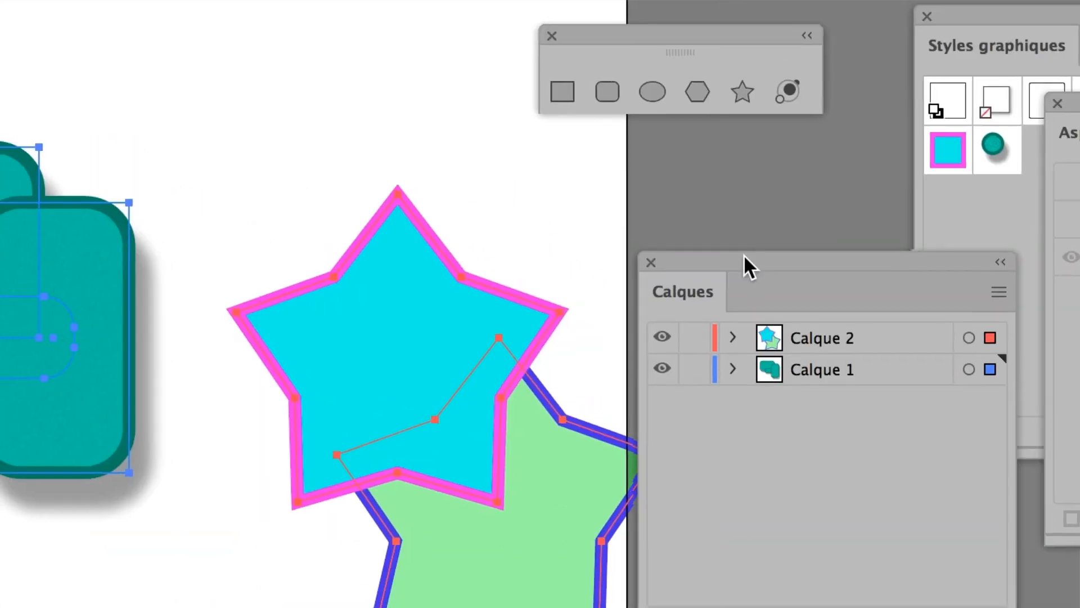
left_click_drag(837, 253, 361, 68)
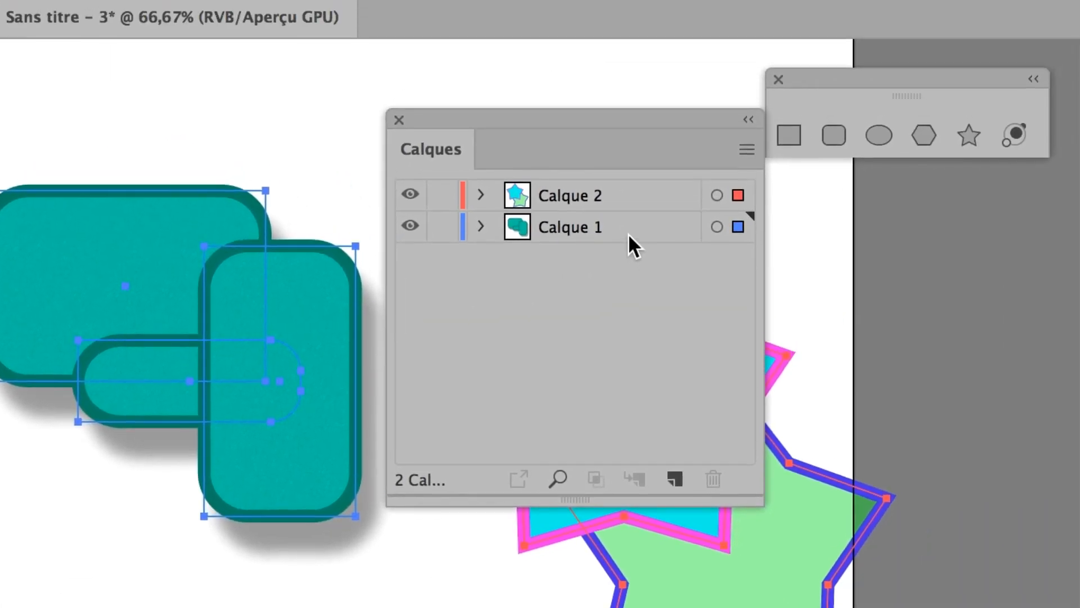
left_click(885, 195)
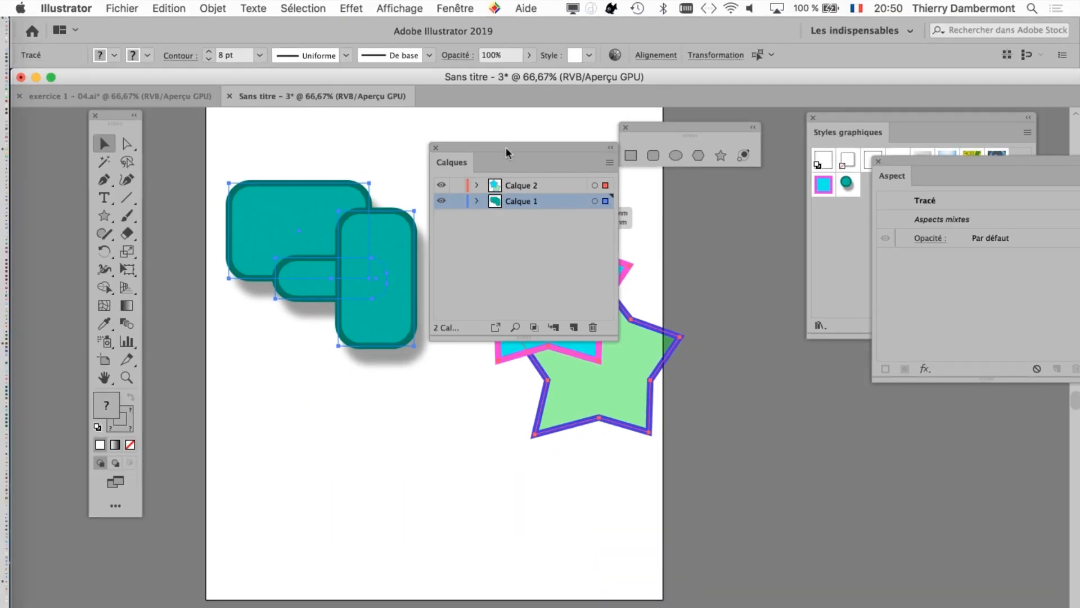
Move the Calques panel and the detached shape tools off the stars, and activate the Ellipse tool without setting numeric dimensions.
left_click_drag(506, 147, 694, 256)
left_click_drag(670, 124, 475, 120)
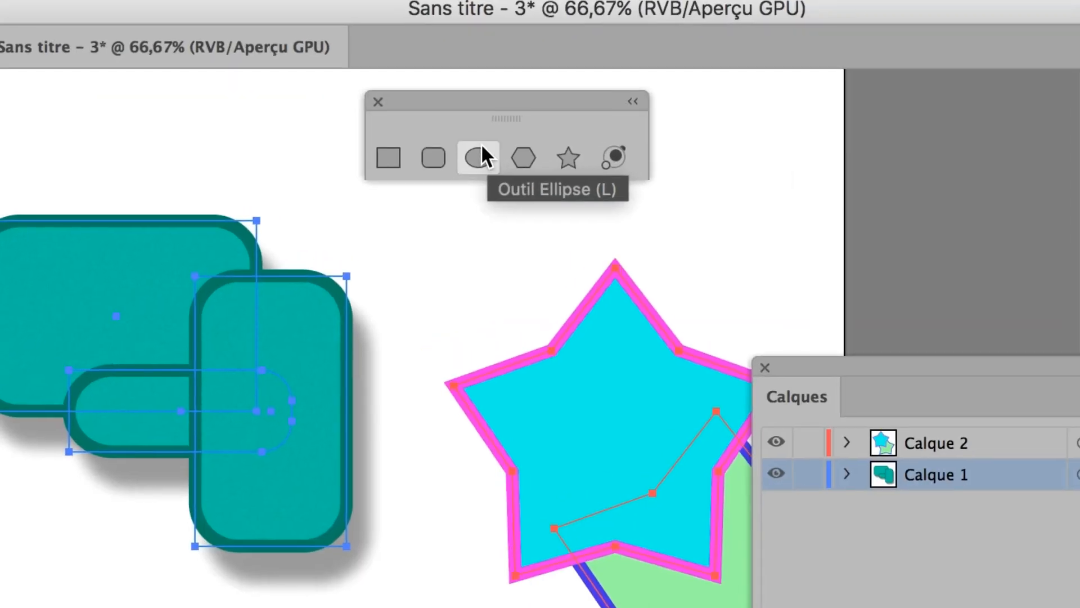
left_click(484, 149)
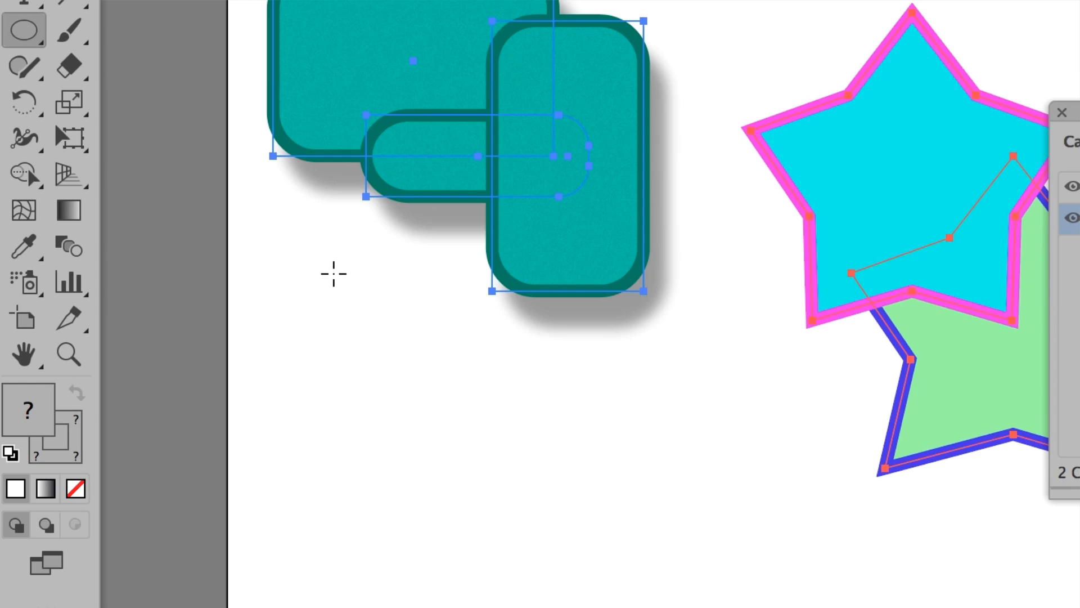
left_click(334, 274)
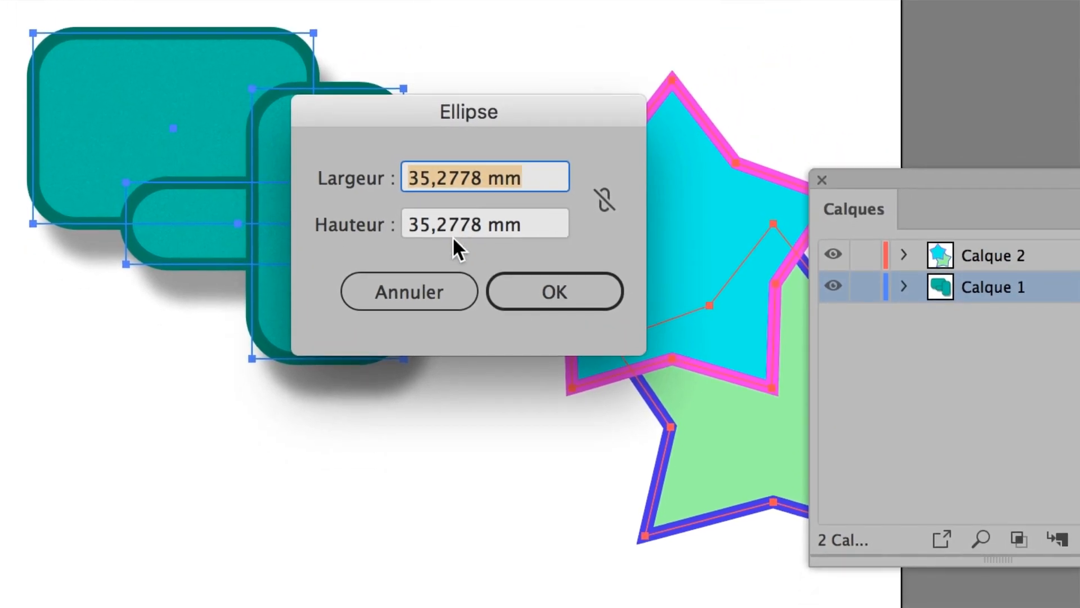
left_click(428, 291)
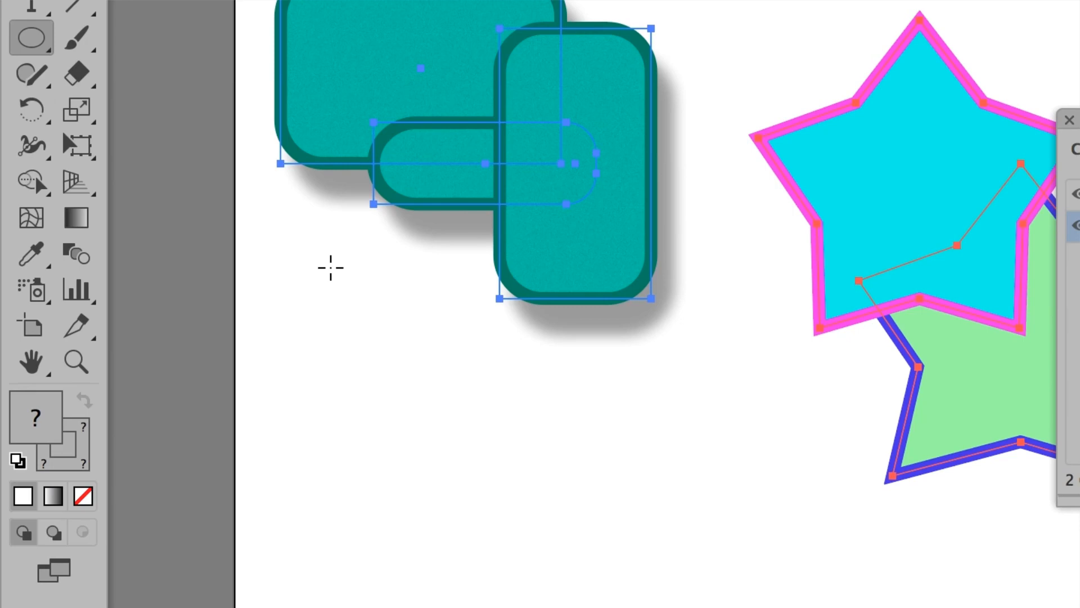
Draw a small perfect circle on Calque 1 below the rectangles, and check that the layer contains it, leaving the layer collapsed.
left_click_drag(331, 268, 439, 364)
left_click_drag(367, 300, 374, 342)
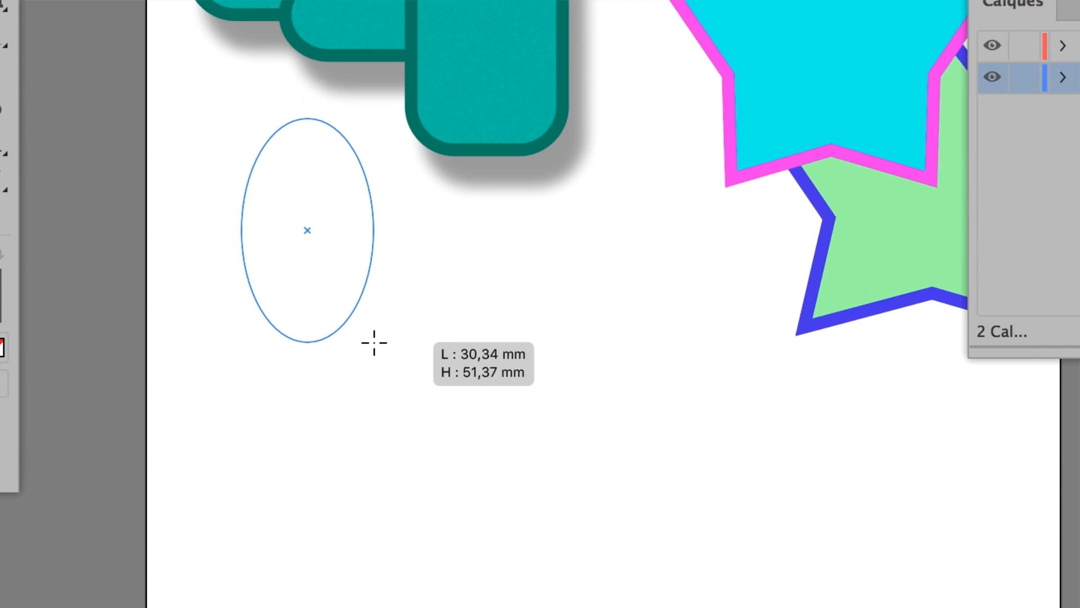
key("shift")
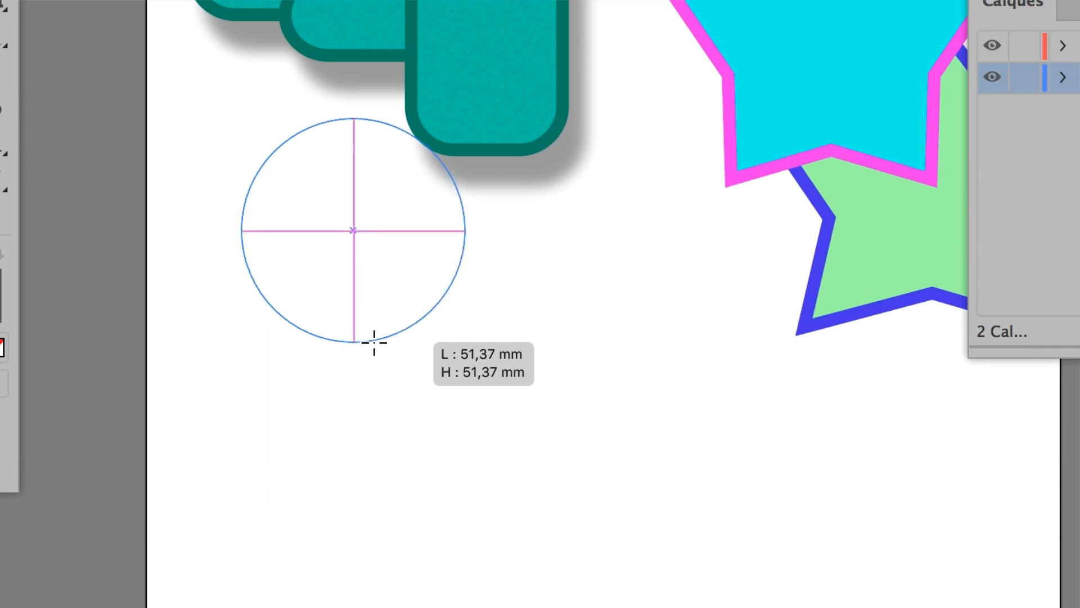
mouse_move(375, 343)
left_mouse_down()
mouse_move(334, 279)
mouse_move(418, 341)
mouse_move(339, 284)
left_mouse_up()
key("alt")
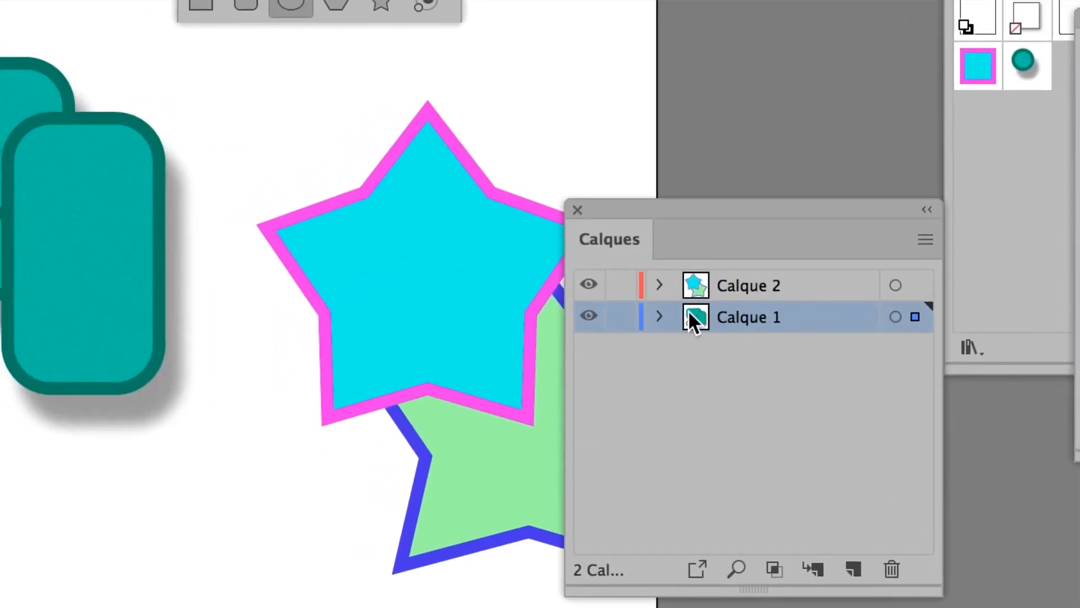
left_click(659, 317)
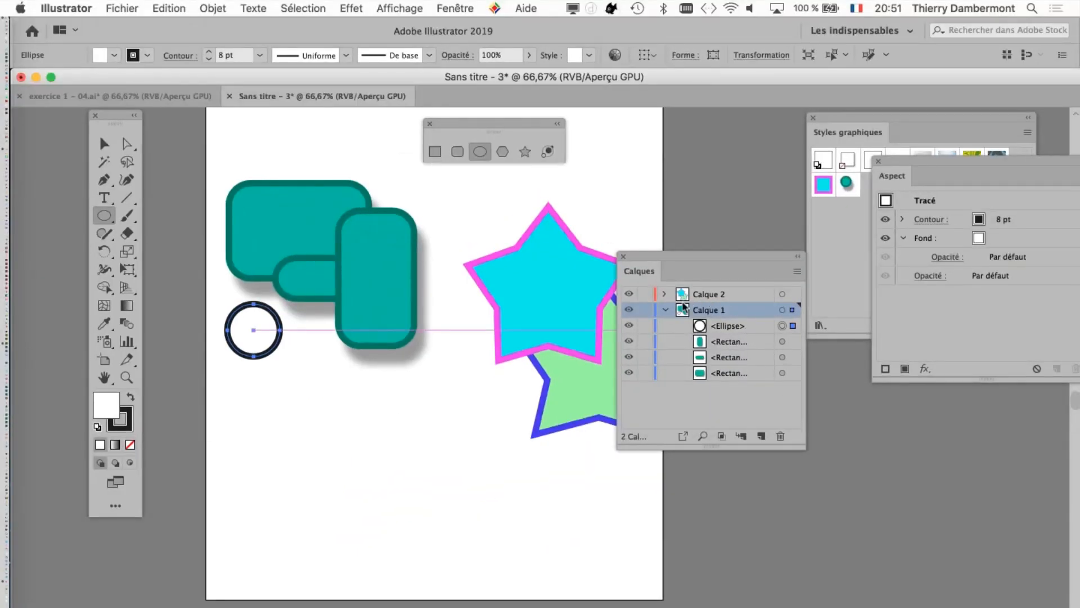
left_click(666, 310)
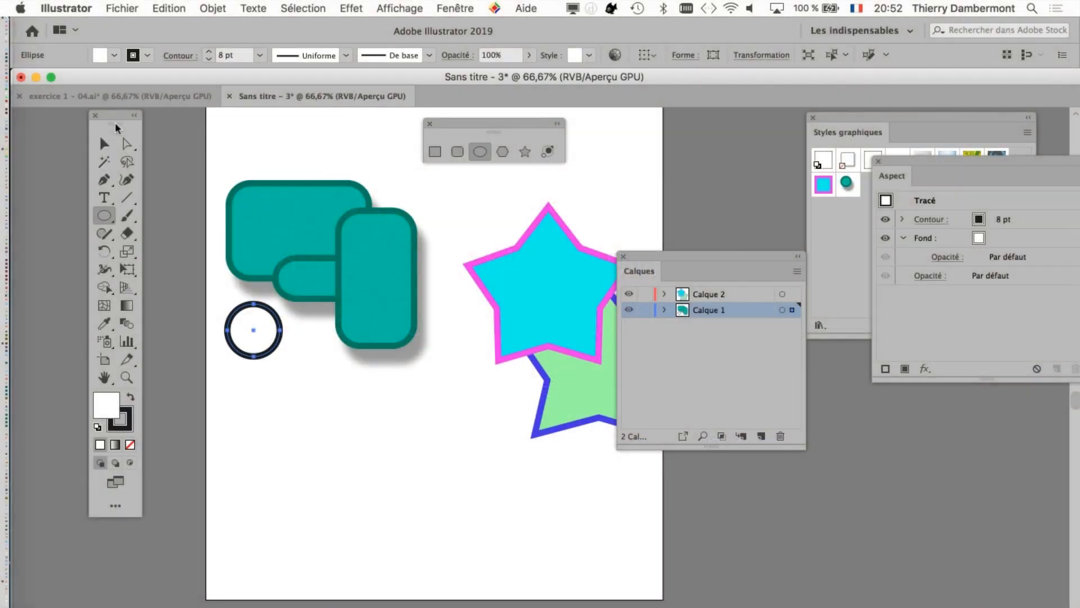
Move the toolbox next to the page and select only the three rounded rectangles with the Selection tool.
left_click_drag(116, 123, 88, 119)
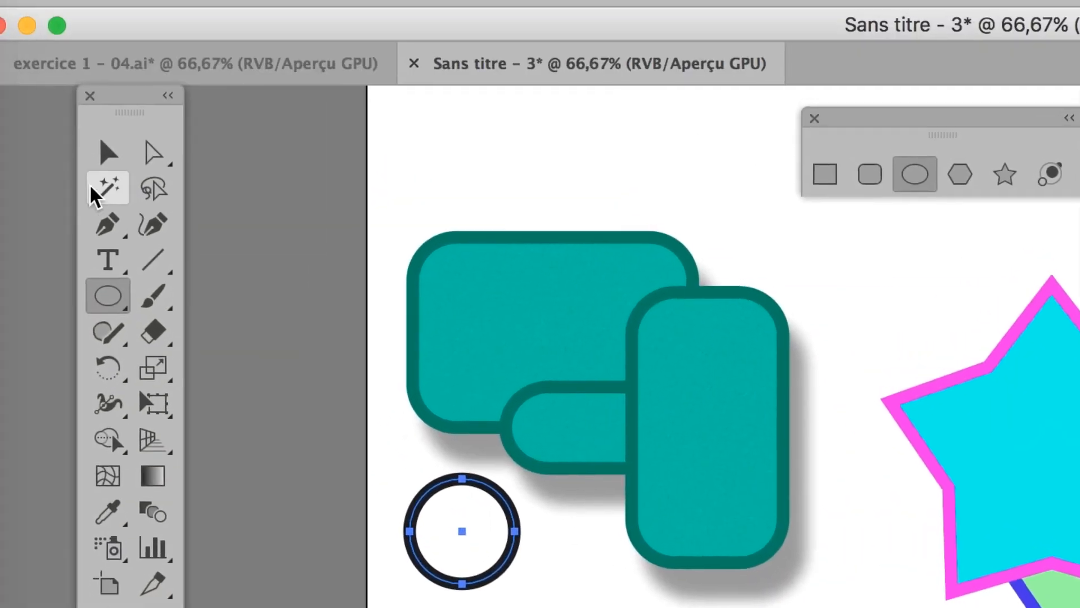
left_click(109, 153)
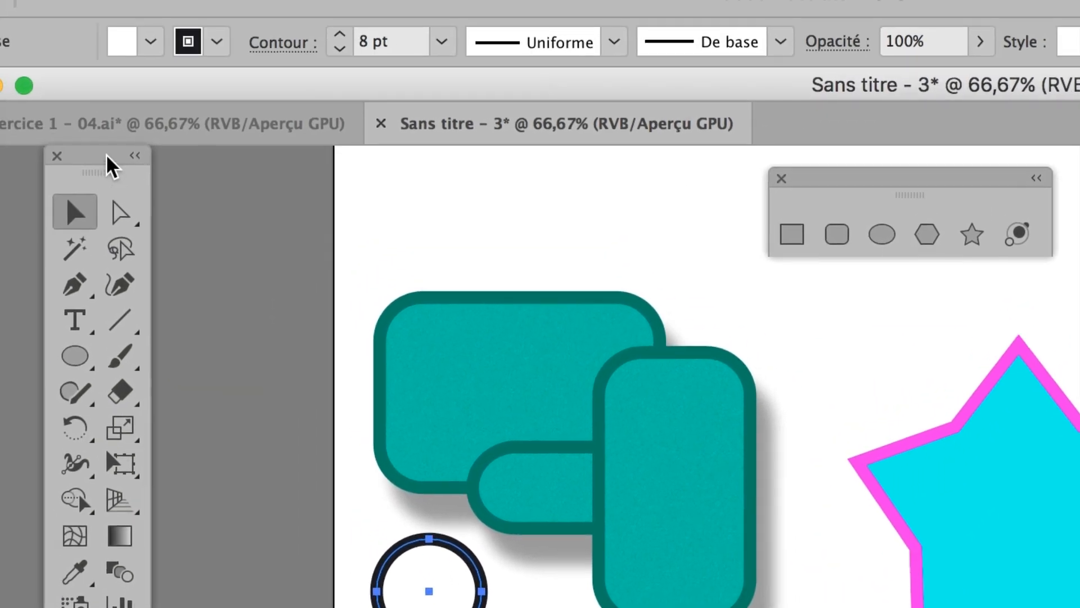
left_click_drag(106, 154, 280, 208)
left_click_drag(377, 242, 547, 400)
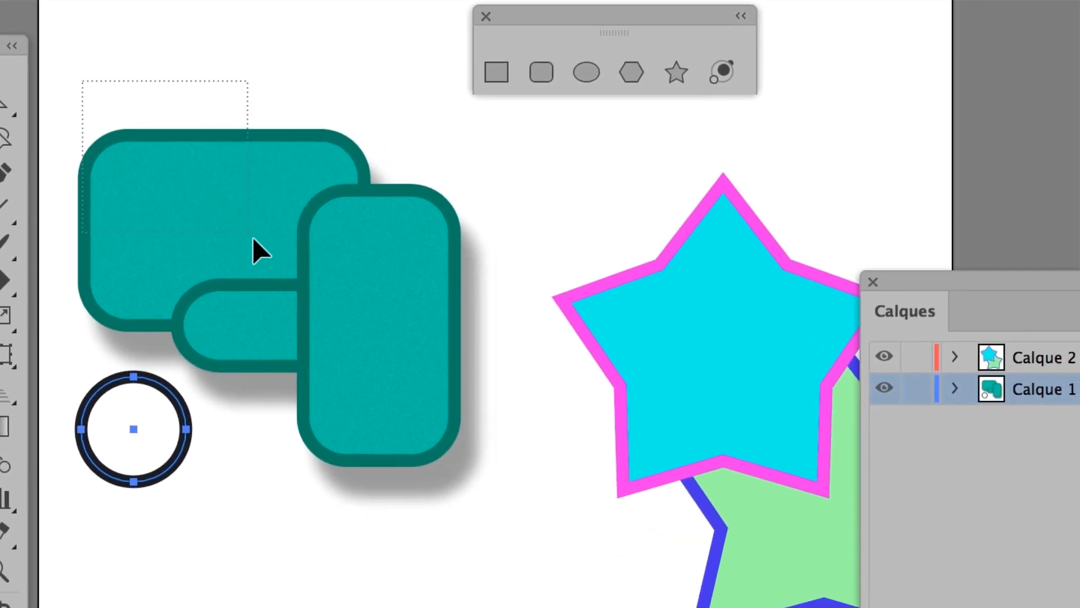
left_click_drag(252, 238, 344, 317)
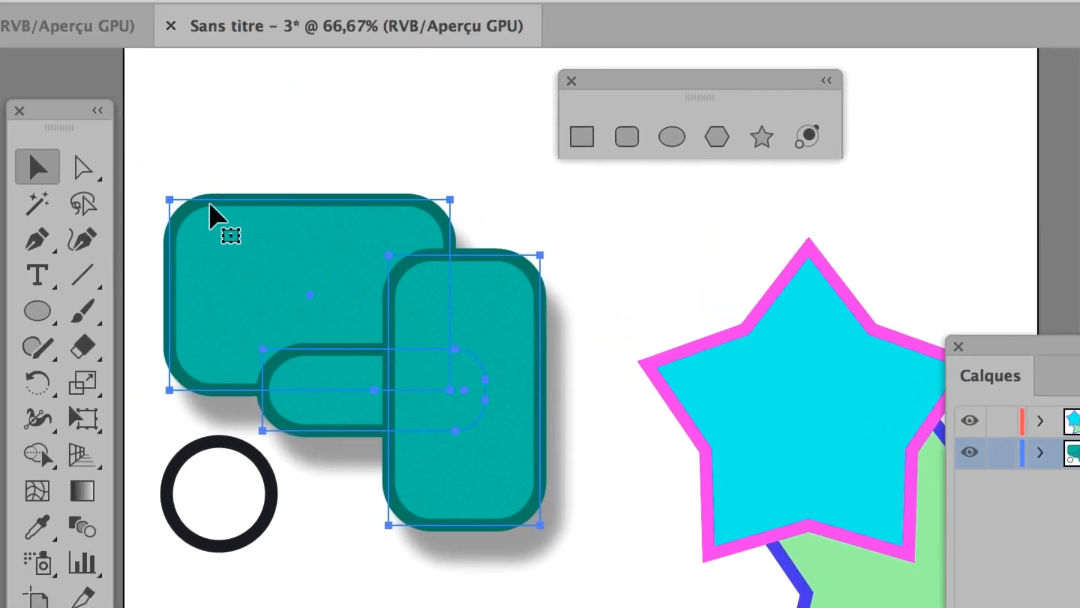
left_click_drag(25, 48, 291, 260)
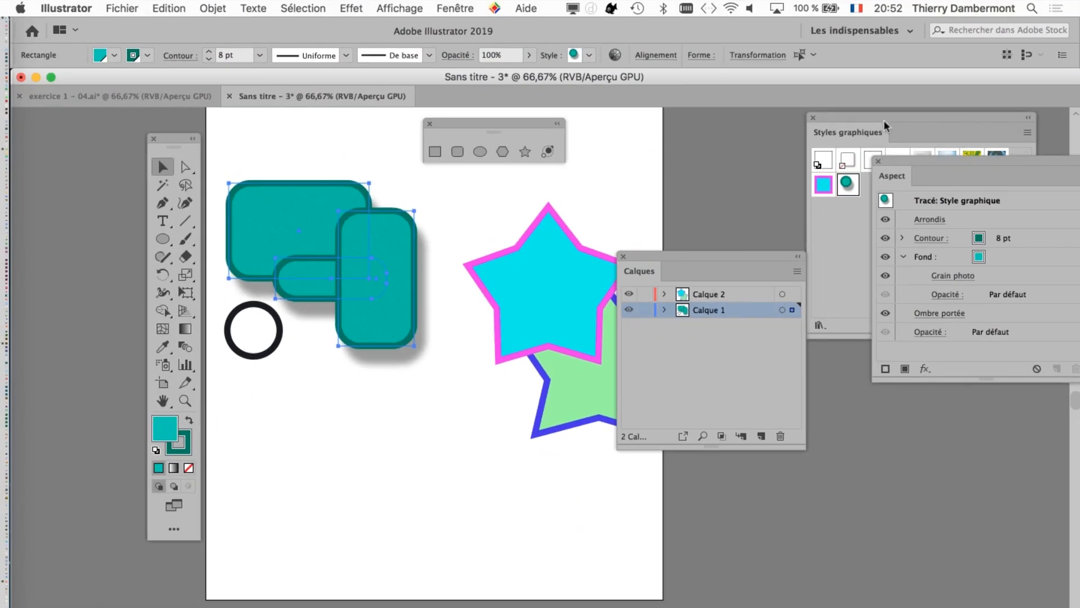
Display the Nuancier panel and give the rectangles a new global fill swatch of R=199 V=204 B=179.
left_click(453, 8)
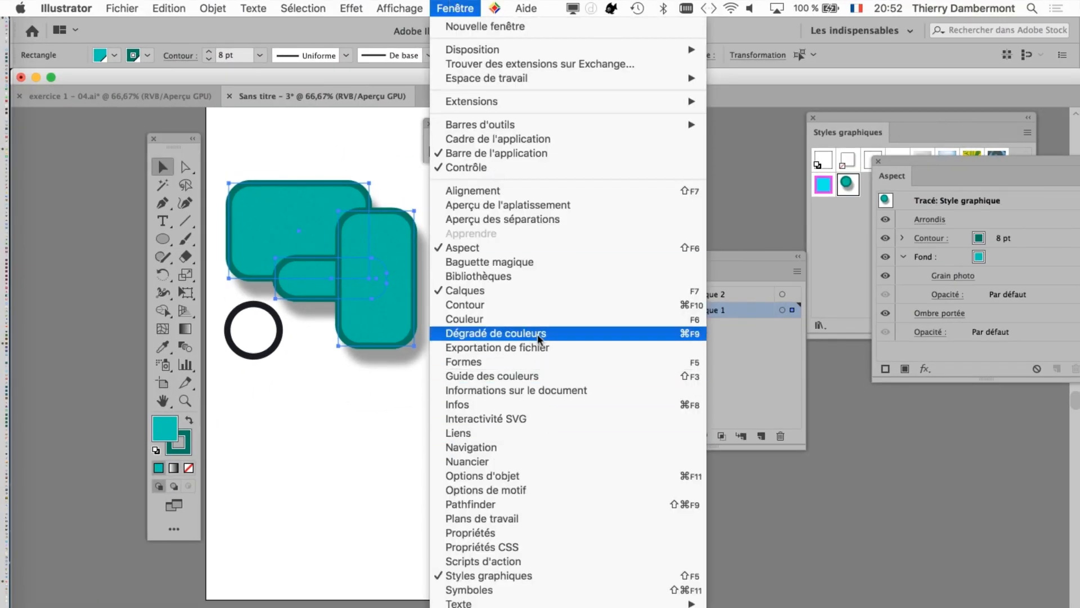
left_click(529, 461)
left_click_drag(846, 128, 471, 180)
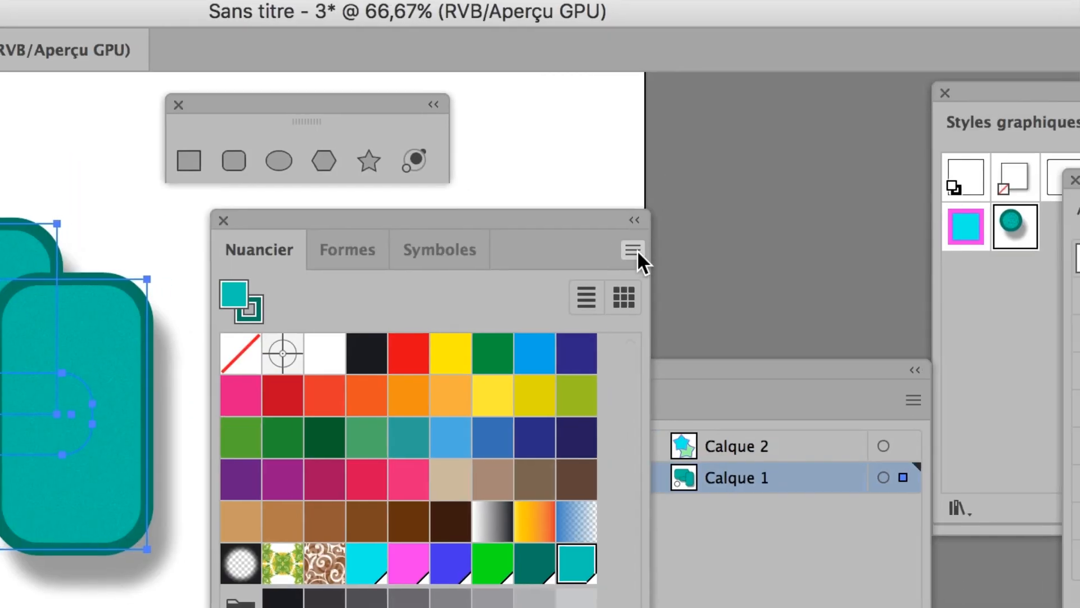
left_click(633, 250)
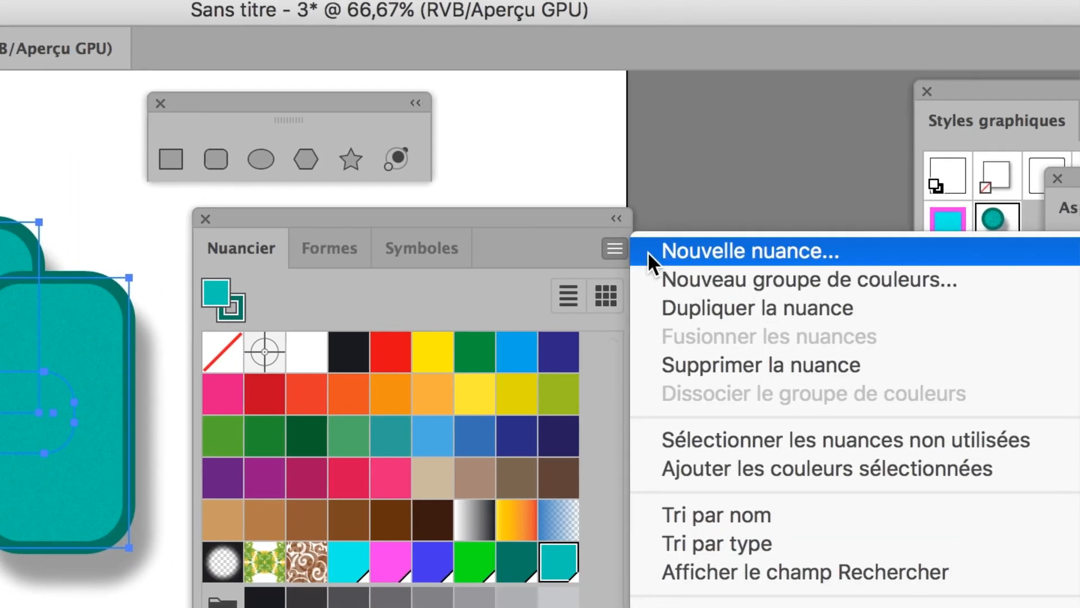
left_click(647, 251)
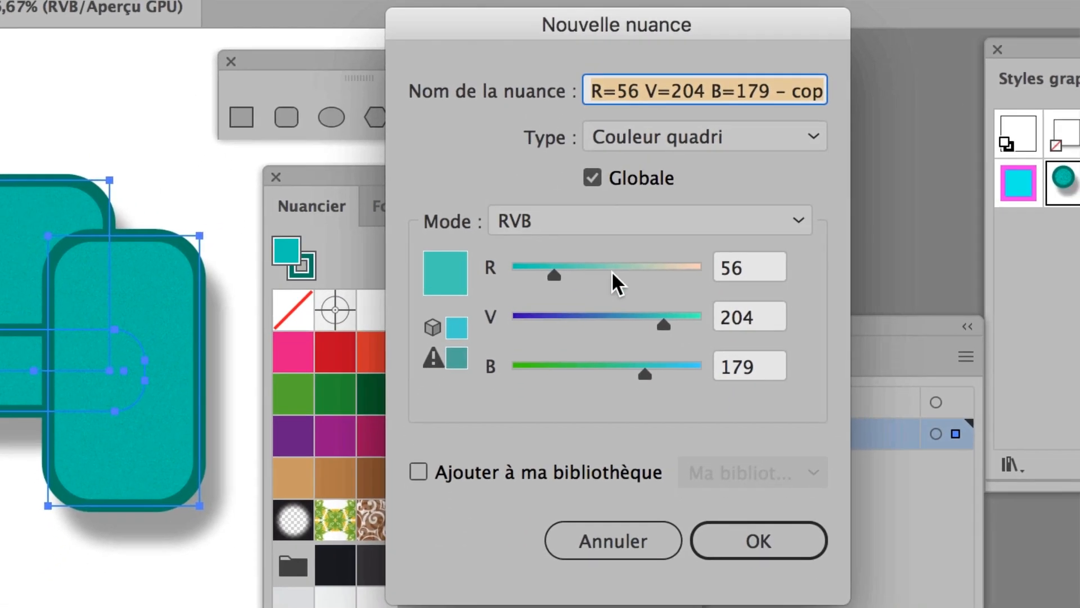
left_click_drag(611, 336, 656, 337)
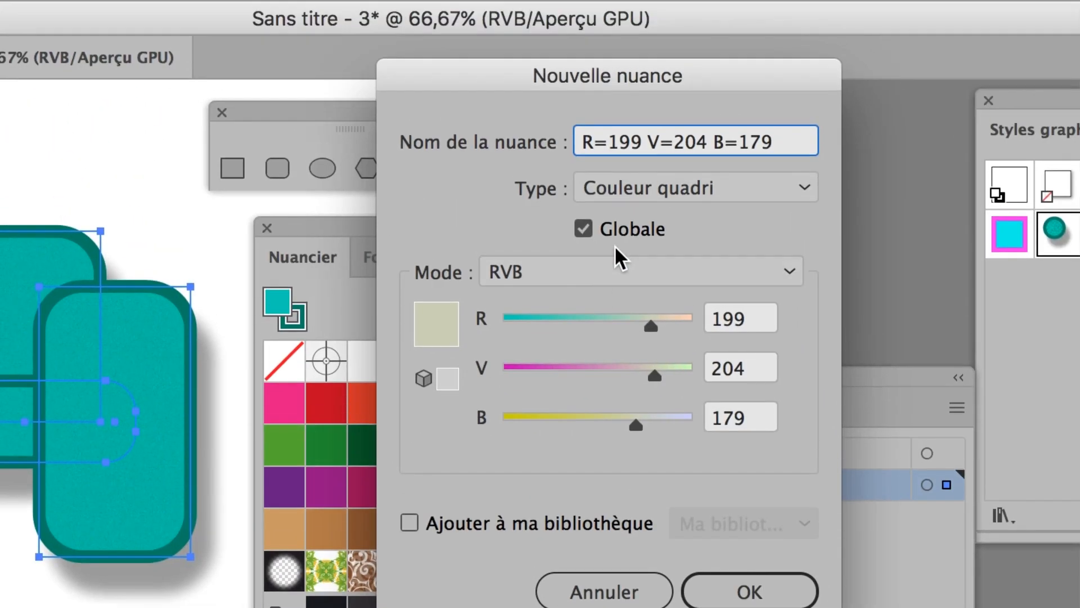
left_click(720, 517)
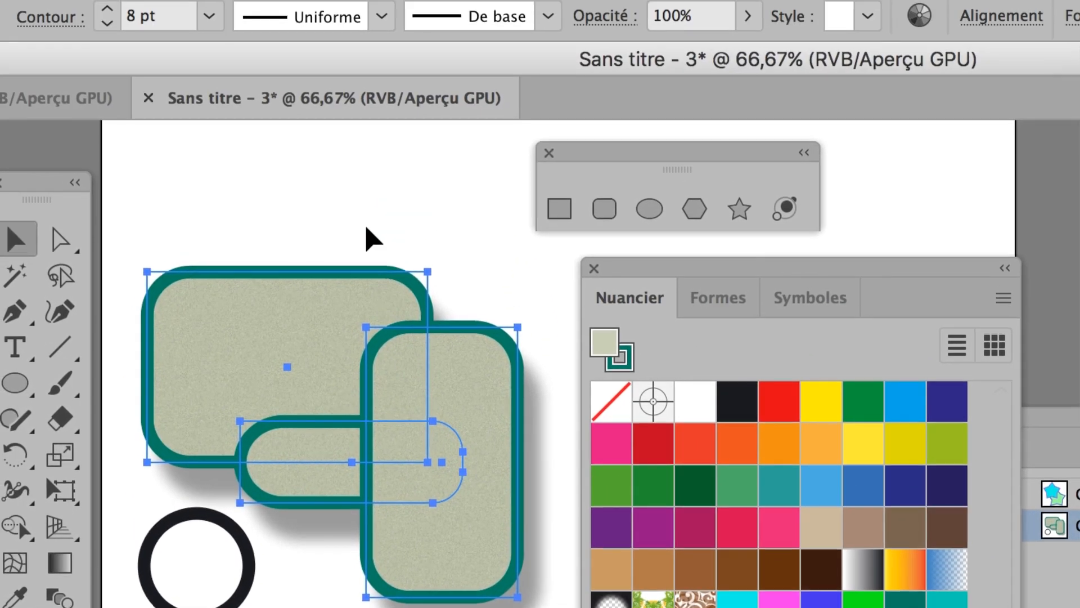
Select the circle together with the three rounded rectangles using a selection marquee.
left_click(367, 225)
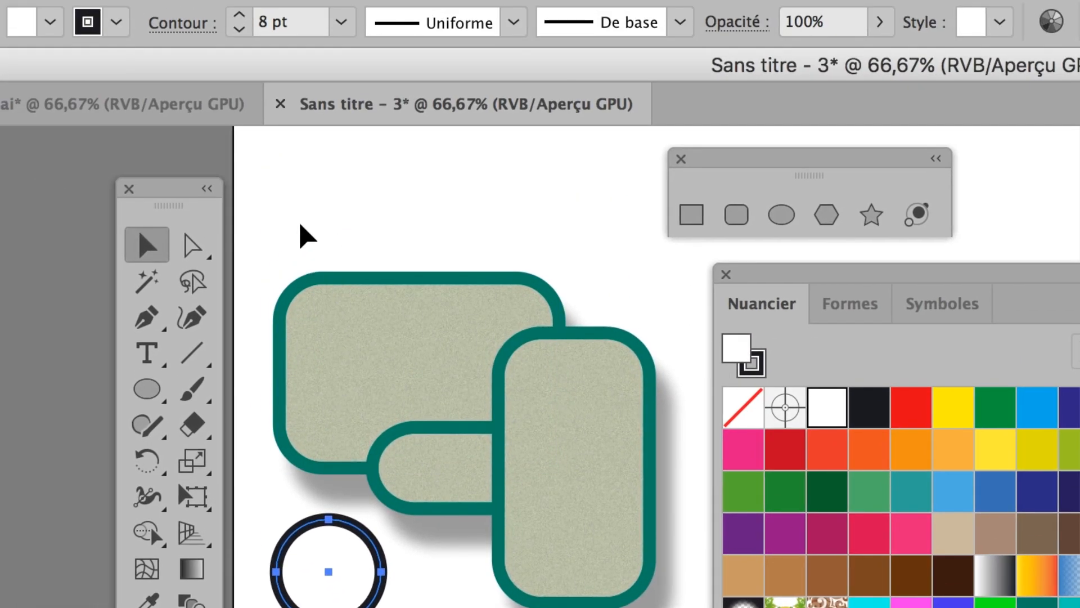
left_click_drag(229, 29, 282, 75)
left_click_drag(304, 243, 583, 586)
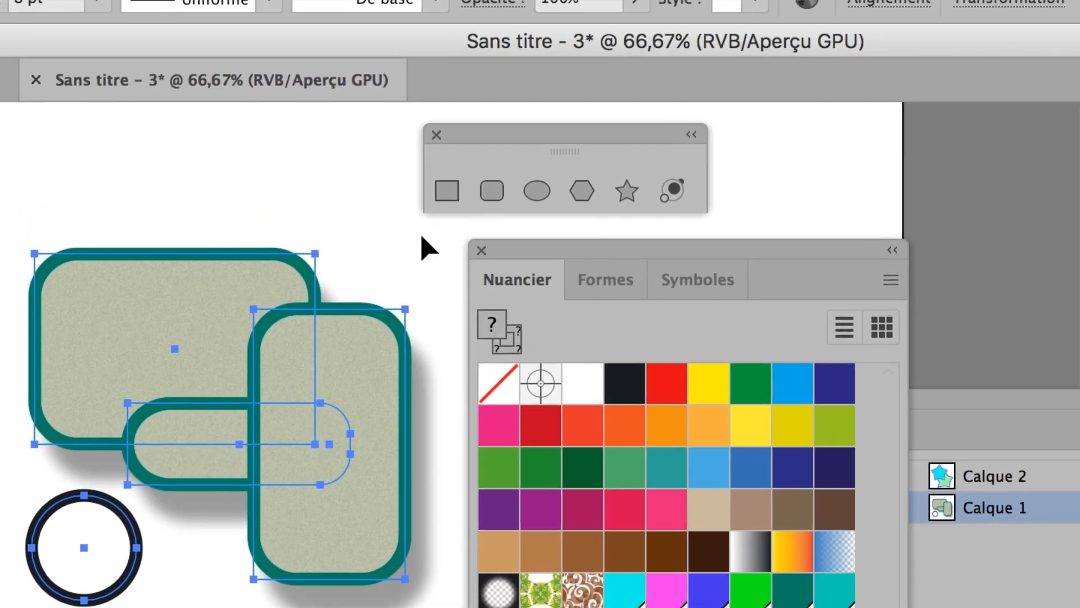
With the artwork deselected, close the Nuancier panel and move the Calques panel clear of the stars.
left_click(417, 16)
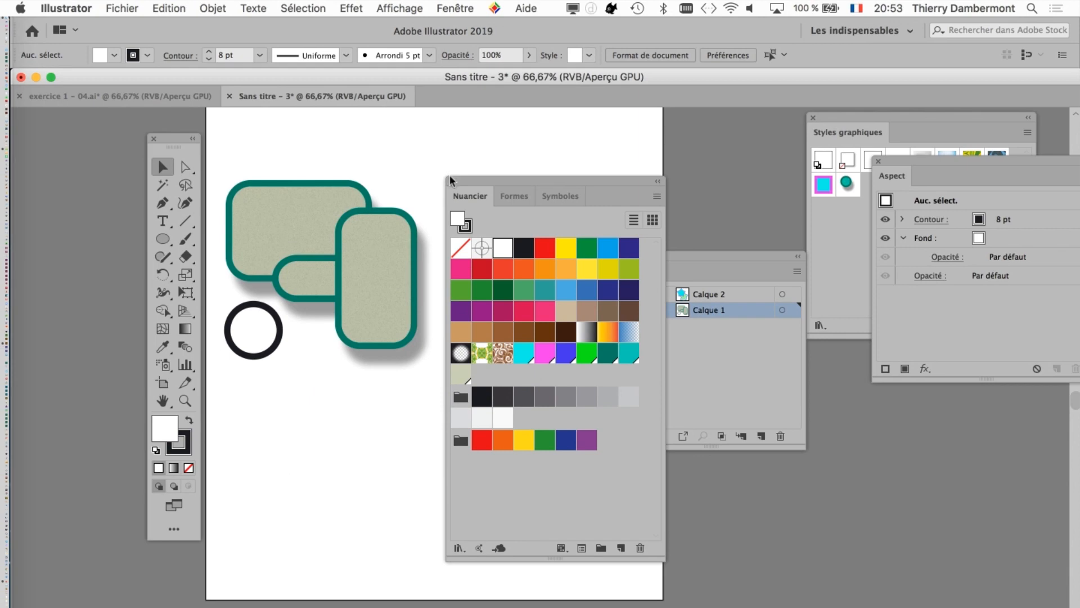
left_click(450, 180)
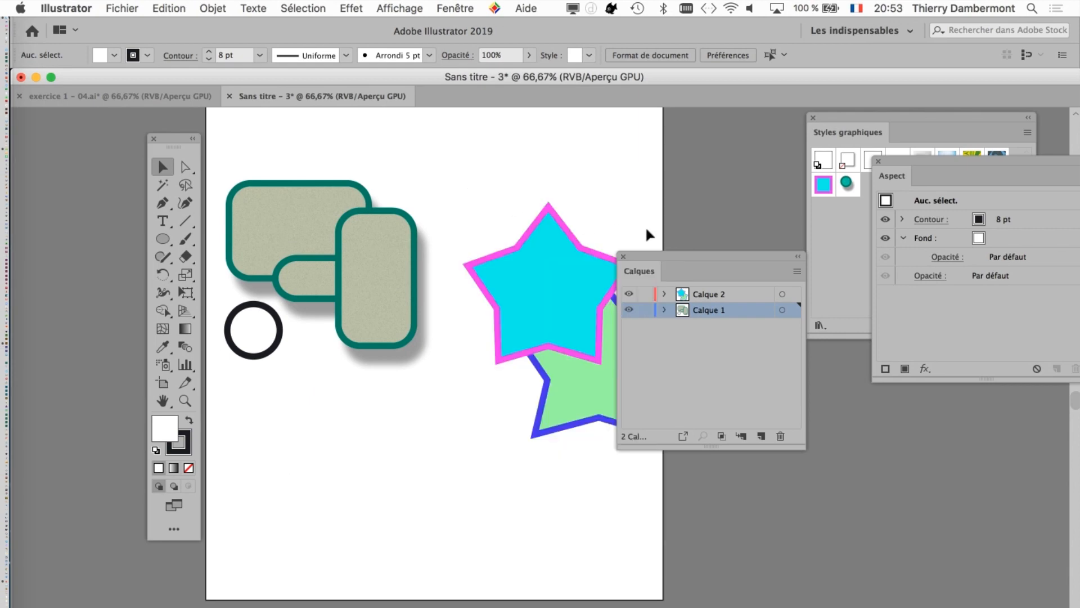
left_click_drag(667, 255, 734, 145)
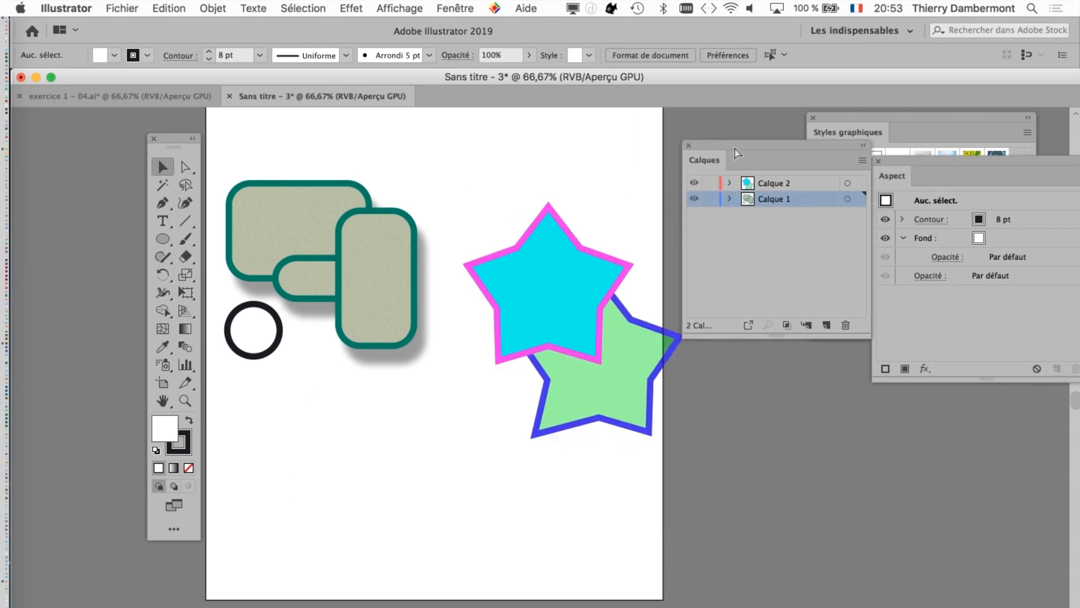
Select all the artwork, lock Calque 2 to limit the selection to Calque 1, and unlock Calque 2 again.
key("super+a")
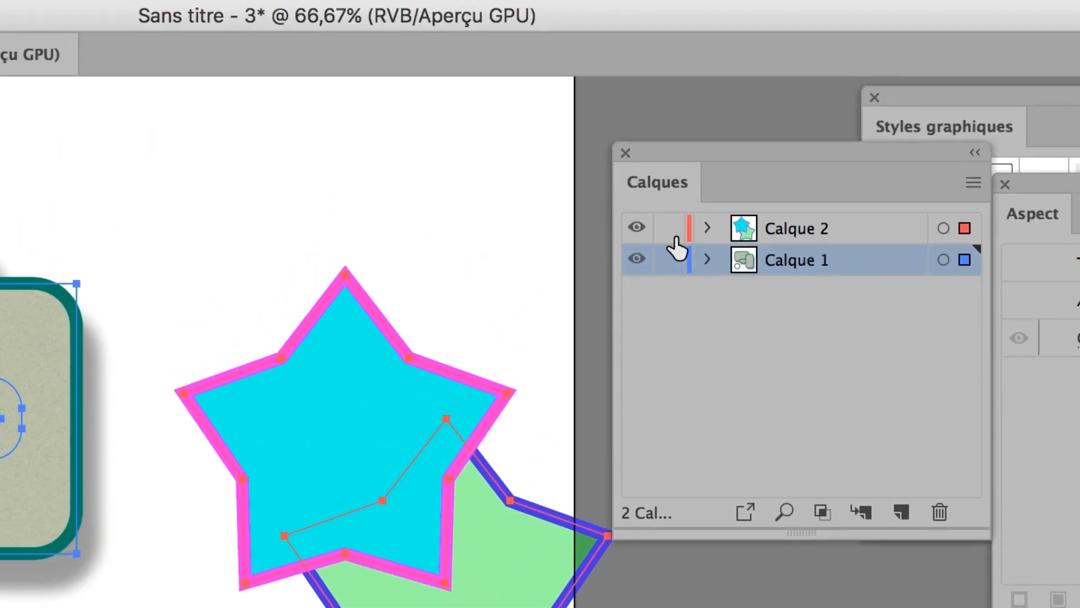
left_click(710, 183)
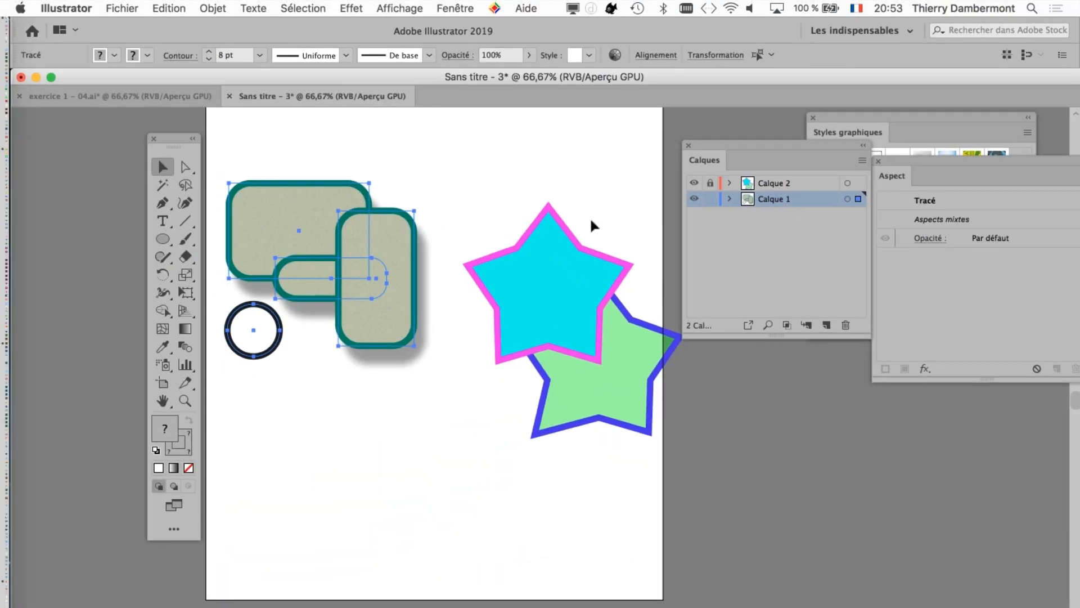
left_click_drag(734, 152, 536, 133)
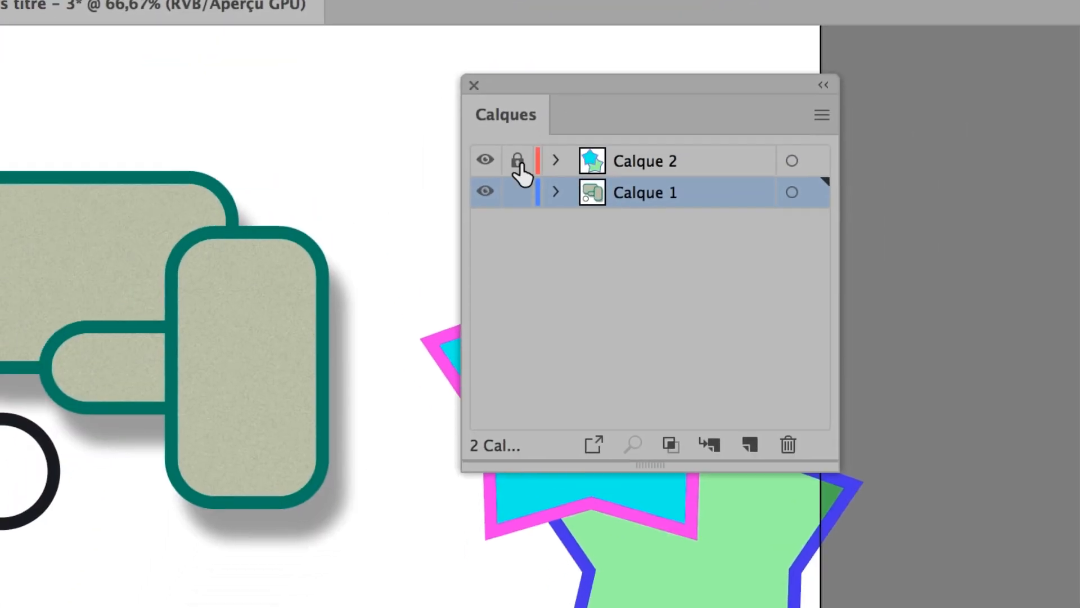
left_click(486, 215)
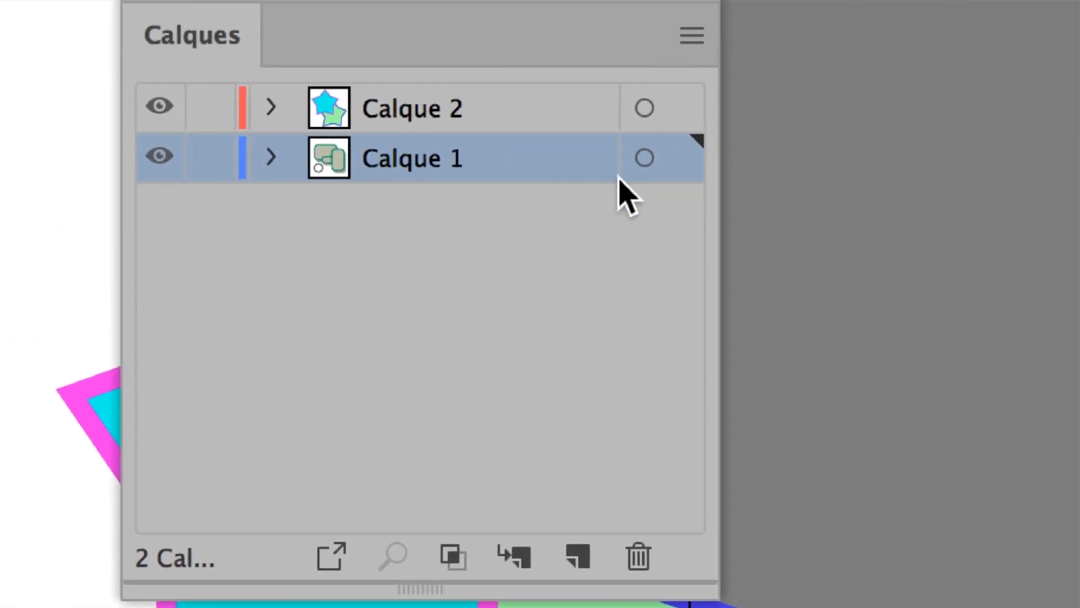
Select everything on Calque 1 through its layer target and check its list of objects, leaving the layer collapsed.
left_click(644, 158)
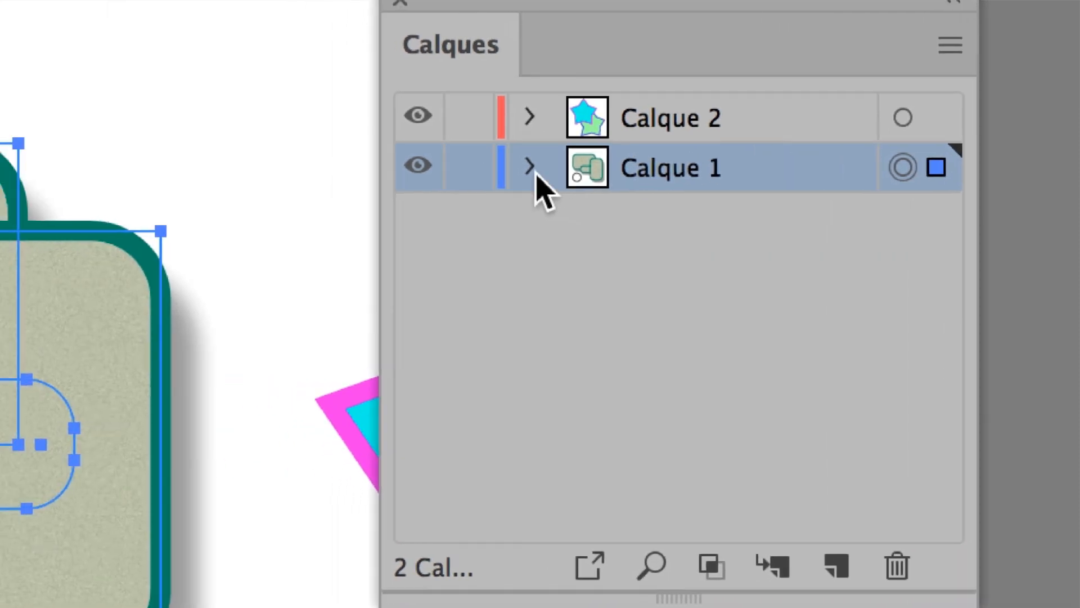
left_click(529, 166)
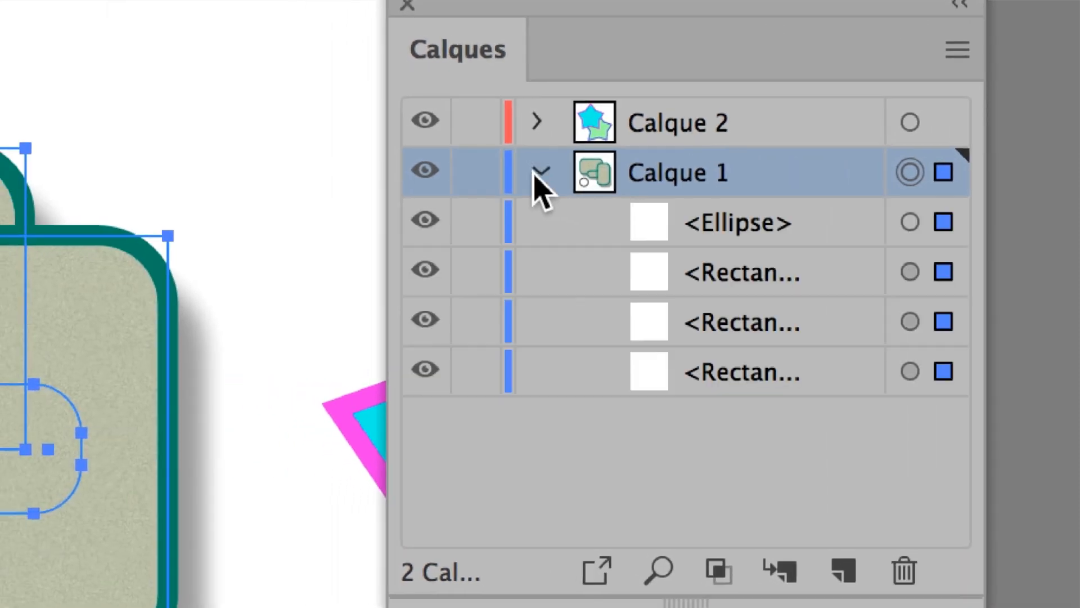
left_click(537, 170)
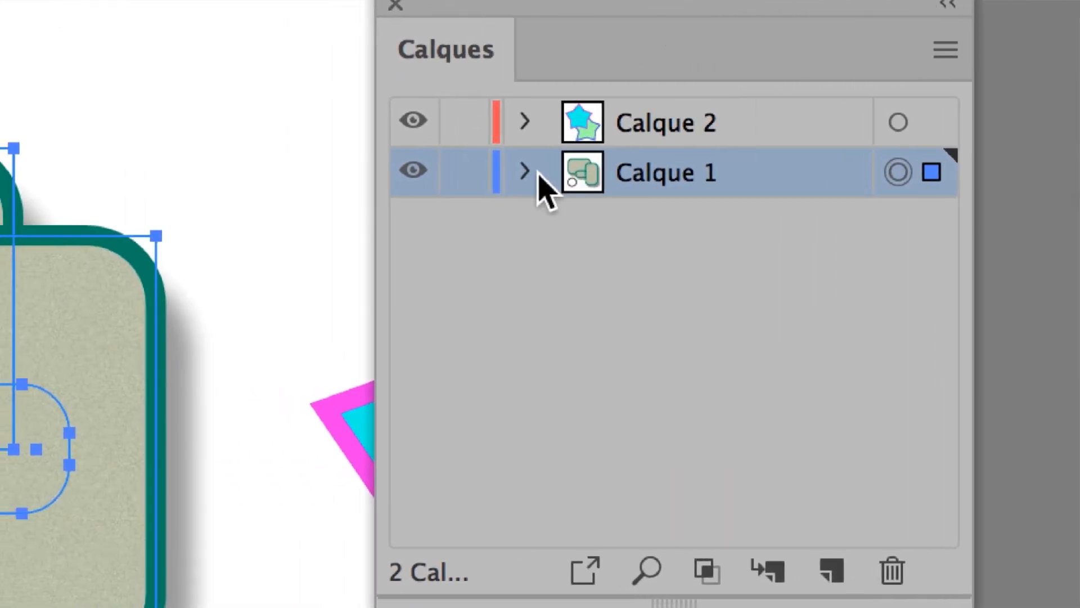
Enlarge the Calques panel and expand both Calque 1 and Calque 2 to list their objects.
left_click(236, 172)
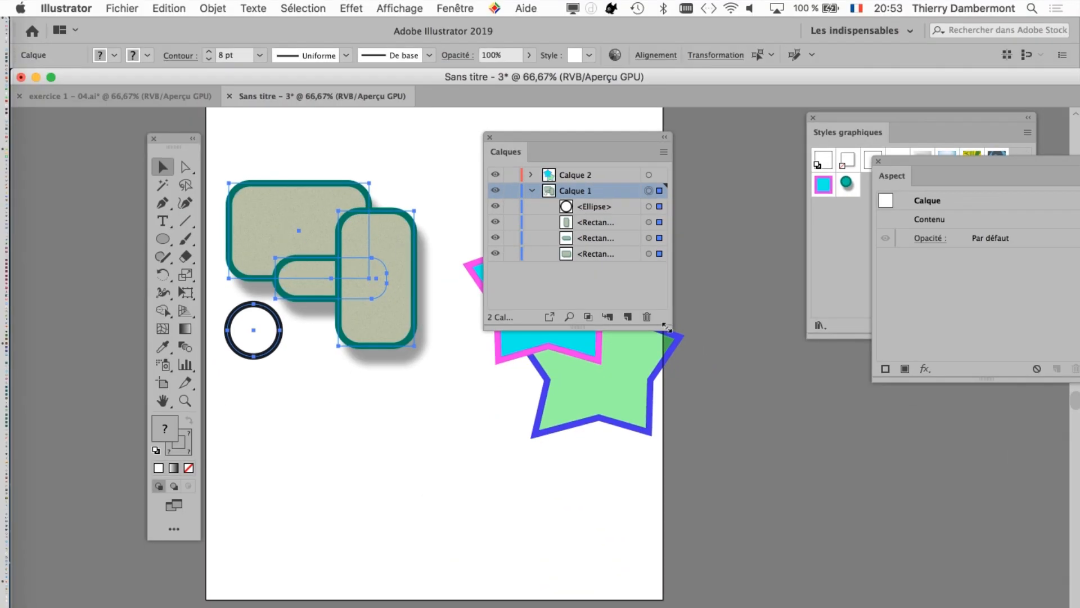
left_click_drag(667, 328, 768, 301)
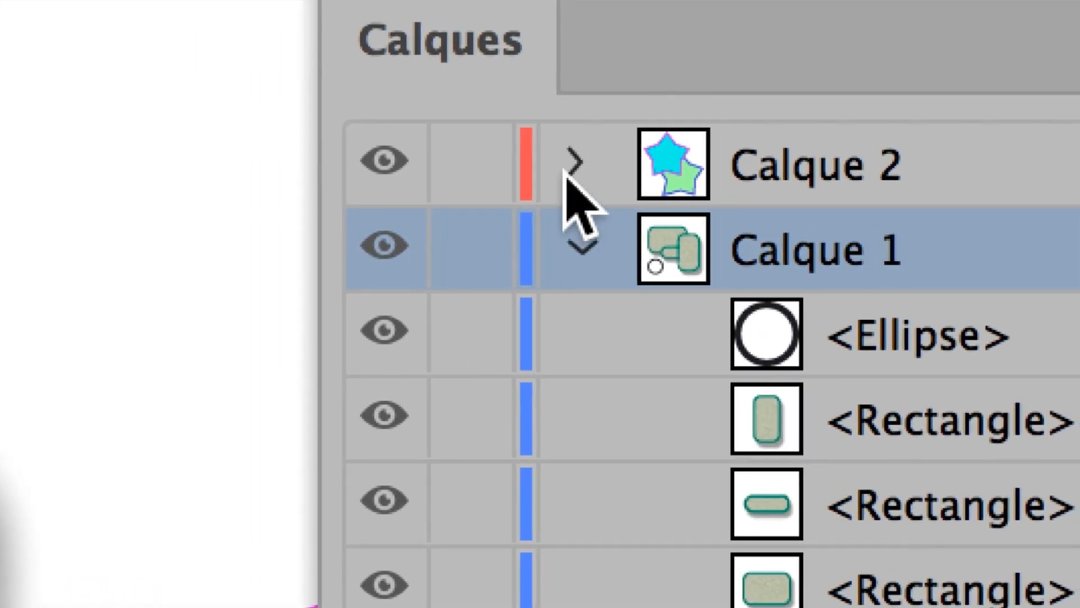
left_click(573, 167)
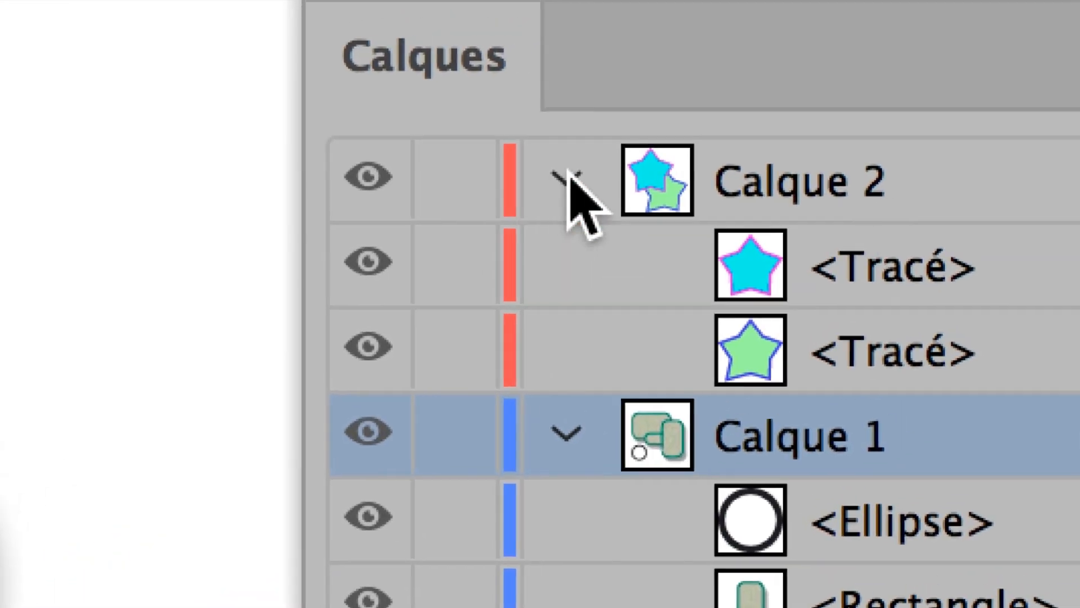
Collapse Calque 2 in the layer list.
left_click(97, 22)
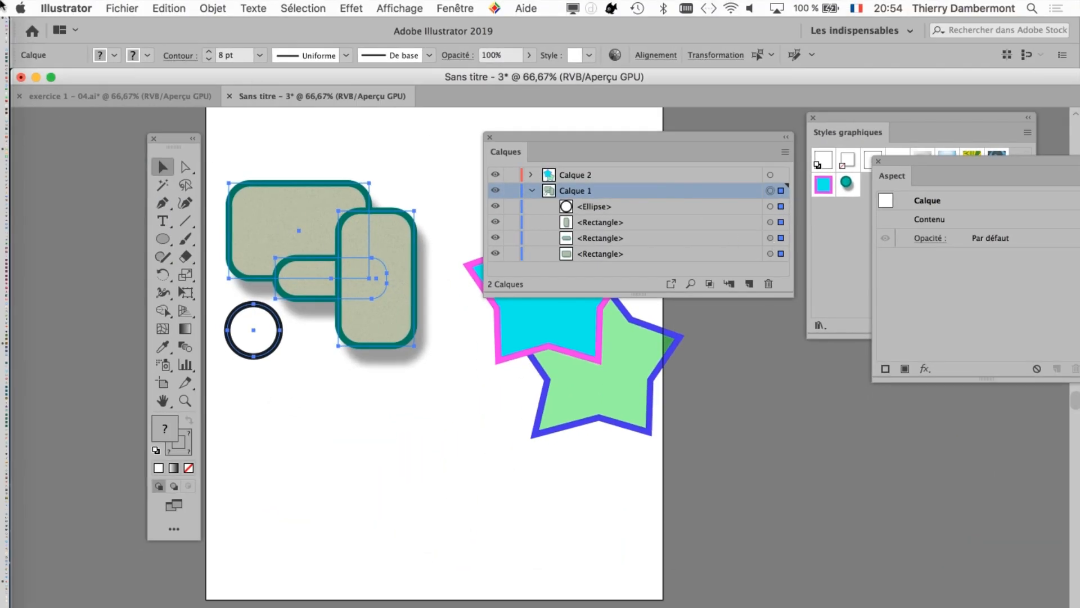
Set the interface brightness to the medium-dark option in the Interface utilisateur preferences.
left_click(74, 7)
mouse_move(83, 52)
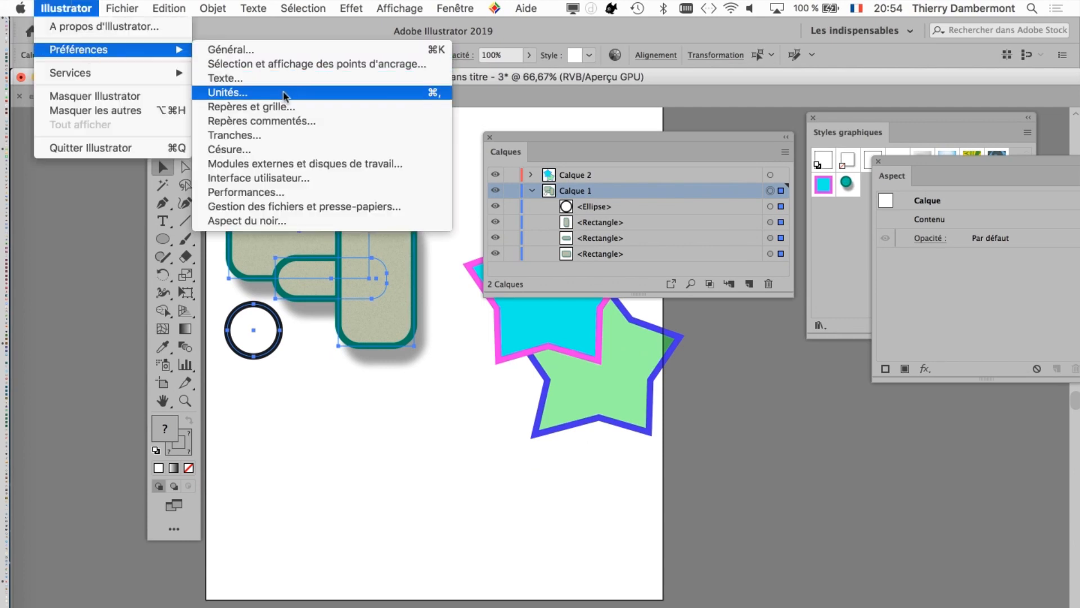
left_click(294, 181)
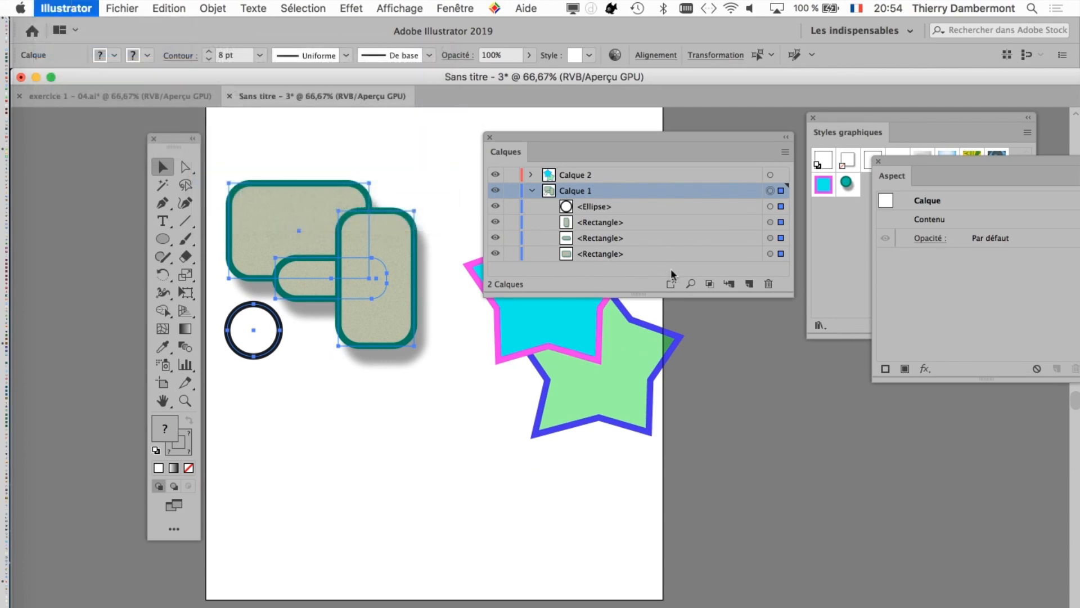
left_click(584, 144)
left_click(999, 512)
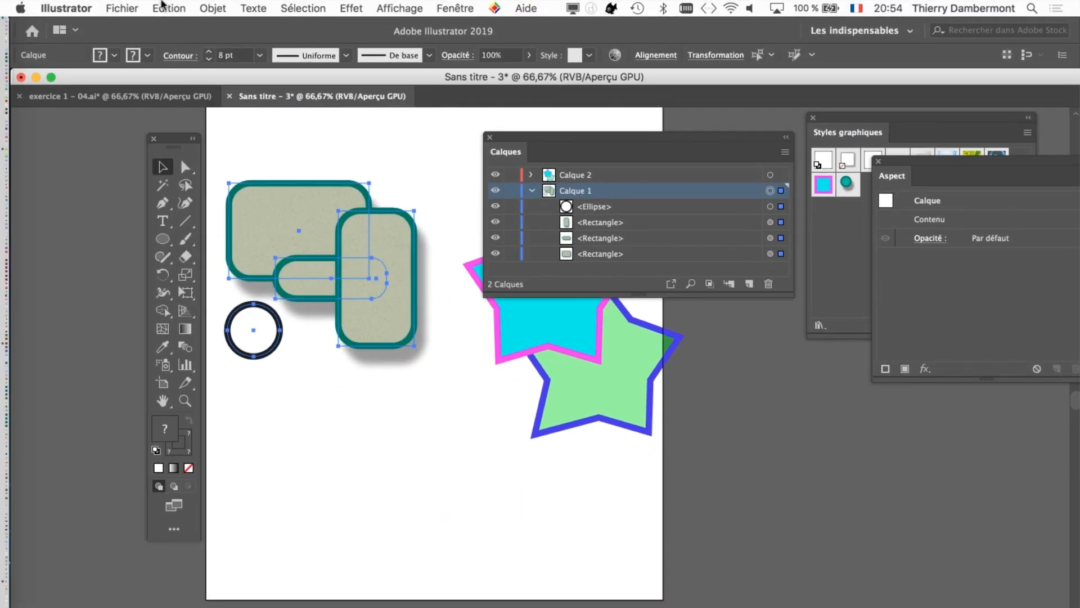
Return the interface brightness to the medium-light option in the Interface utilisateur preferences.
left_click(66, 8)
mouse_move(172, 52)
left_click(329, 177)
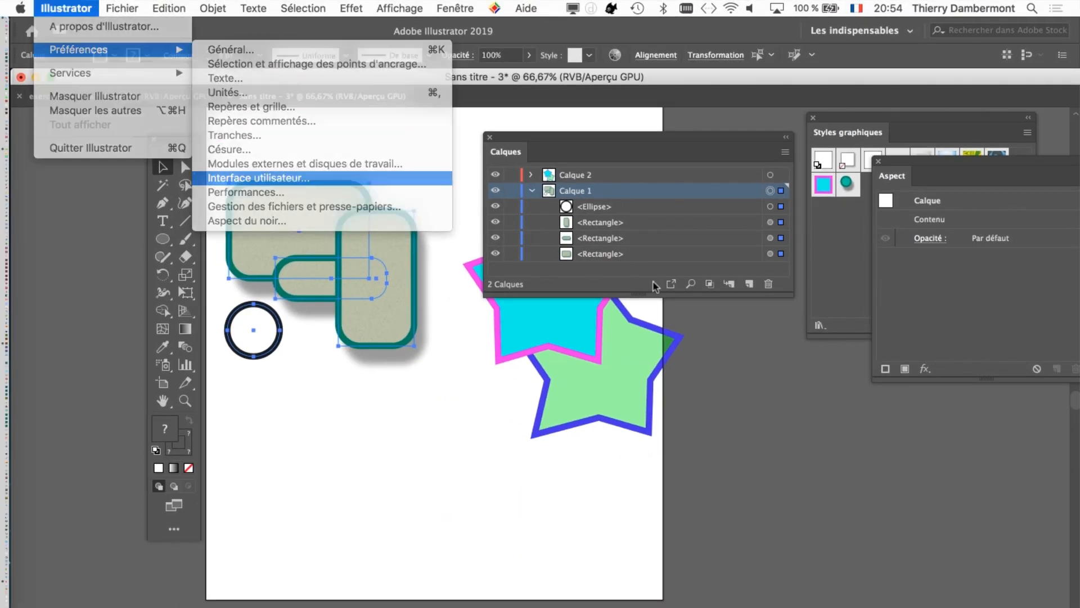
left_click(611, 139)
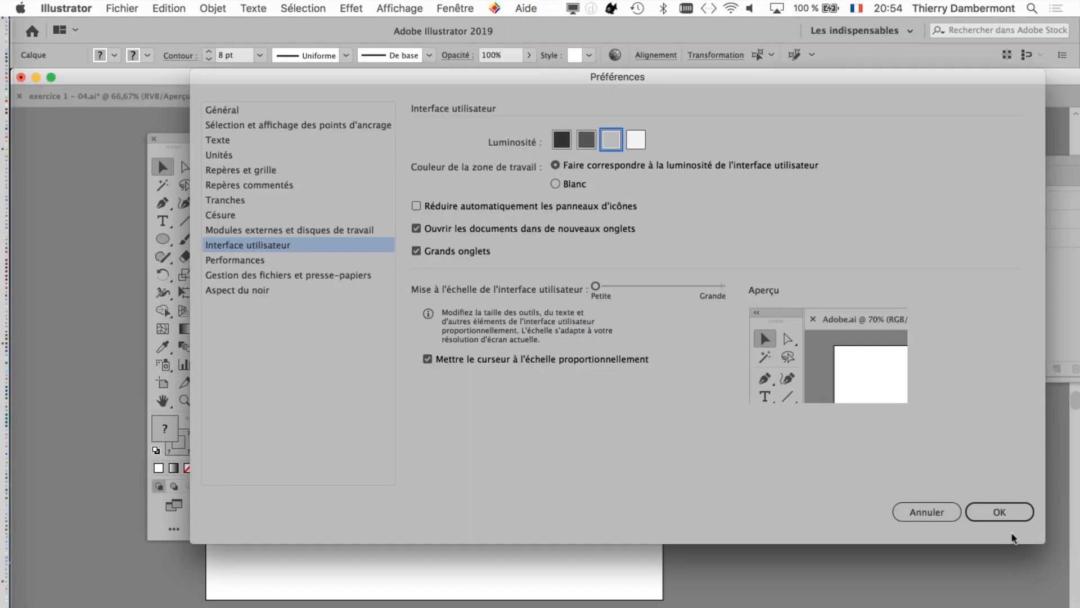
left_click(1022, 512)
Move the Calques panel and the toolbar clear of the artwork, and select the three rectangles and the circle together.
left_click_drag(545, 139, 695, 134)
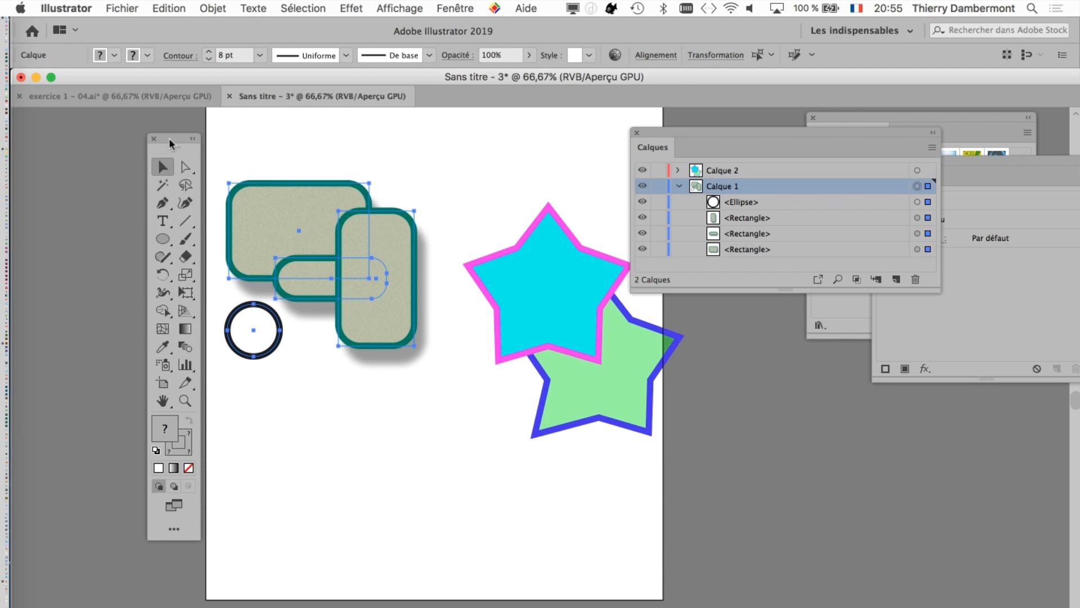
left_click_drag(167, 143, 71, 133)
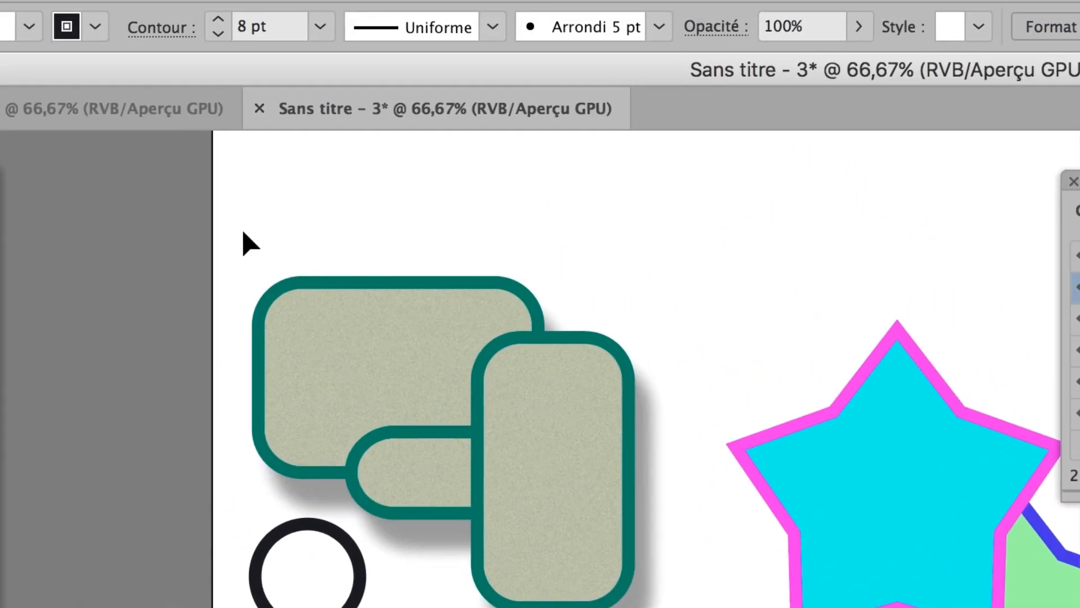
left_click_drag(148, 85, 416, 480)
left_click_drag(330, 363, 338, 367)
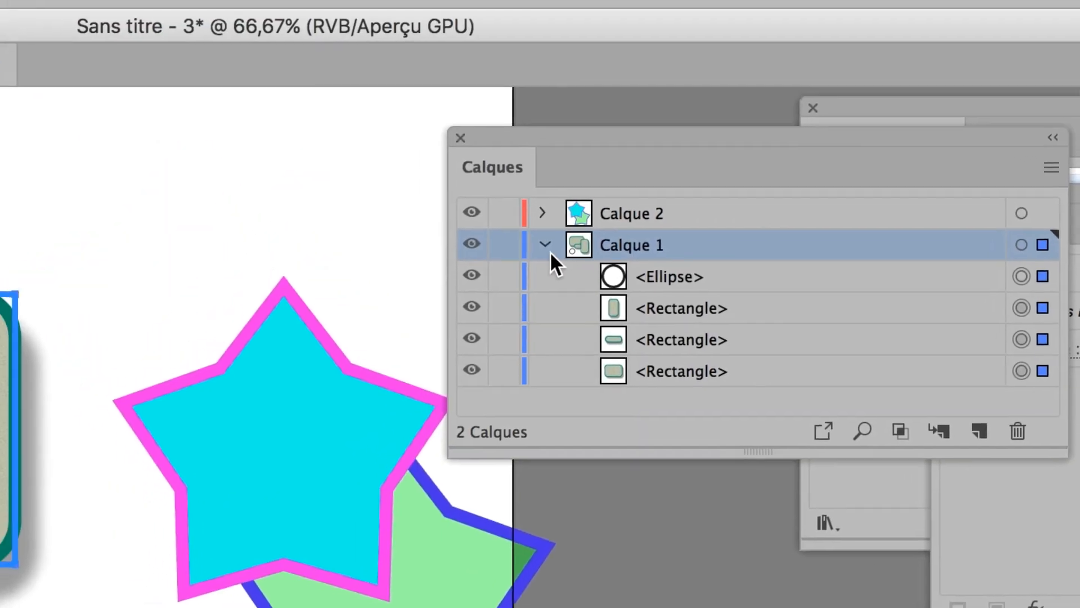
Collapse Calque 1, select all its contents through the layer target, and group them.
left_click(976, 16)
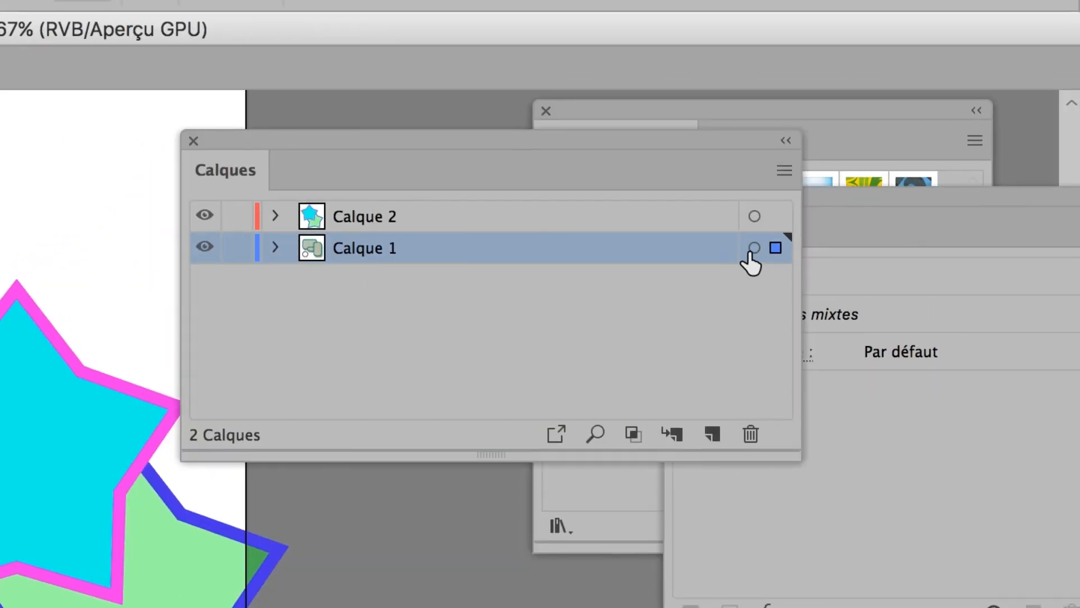
left_click(752, 253)
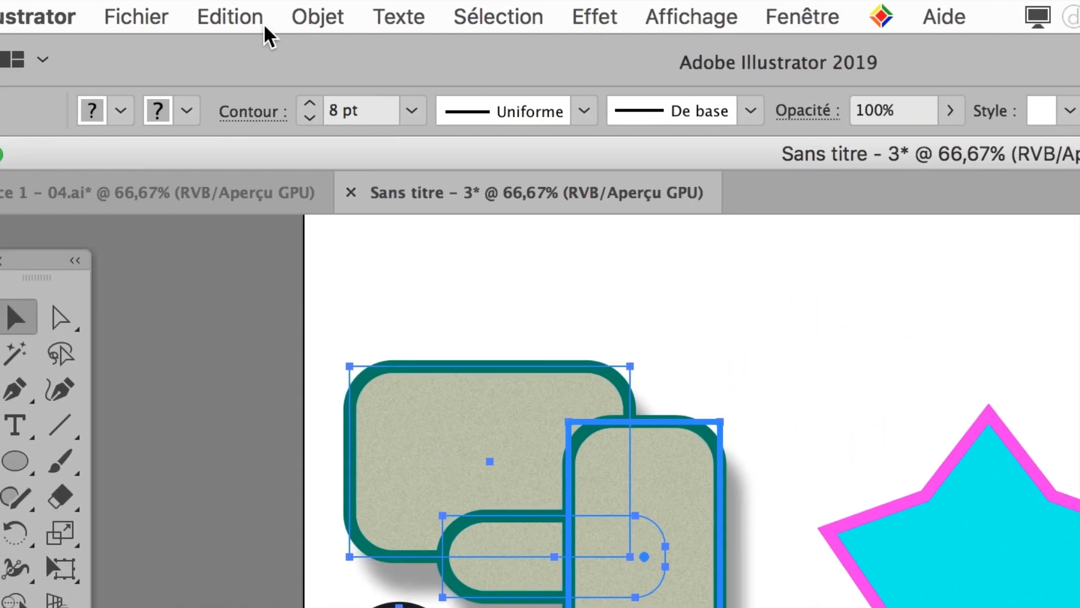
left_click(141, 16)
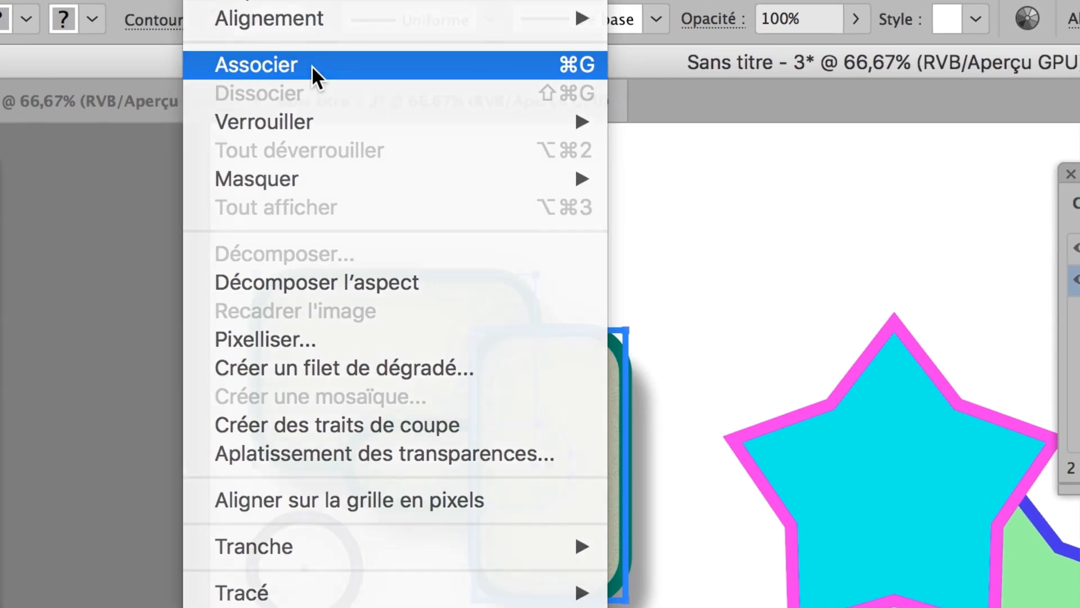
left_click(292, 68)
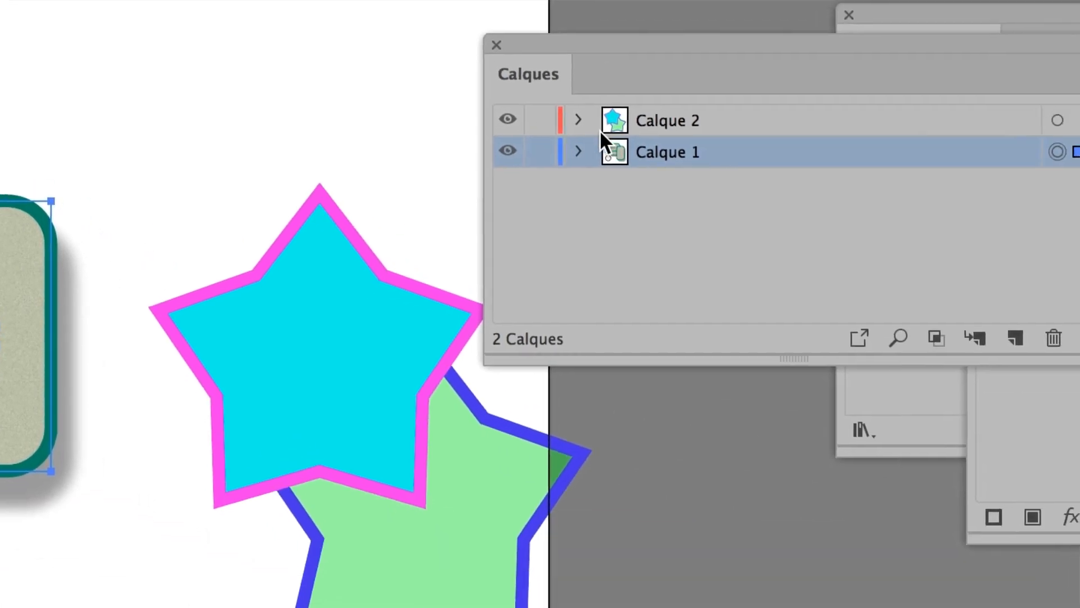
Expand Calque 1, highlight its group and check the objects inside, leaving the group collapsed.
left_click(578, 150)
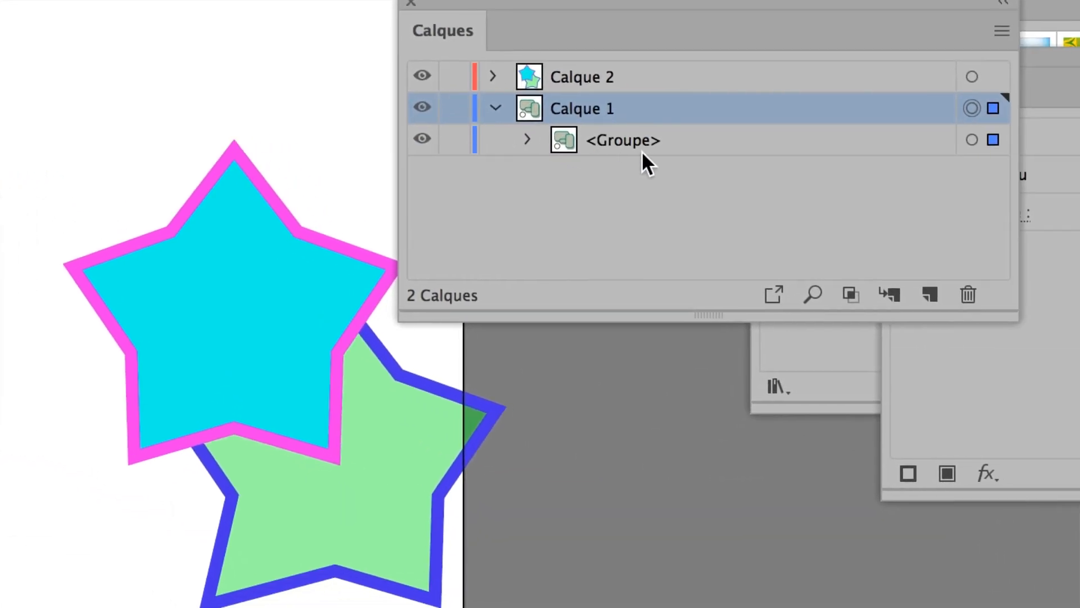
left_click(642, 152)
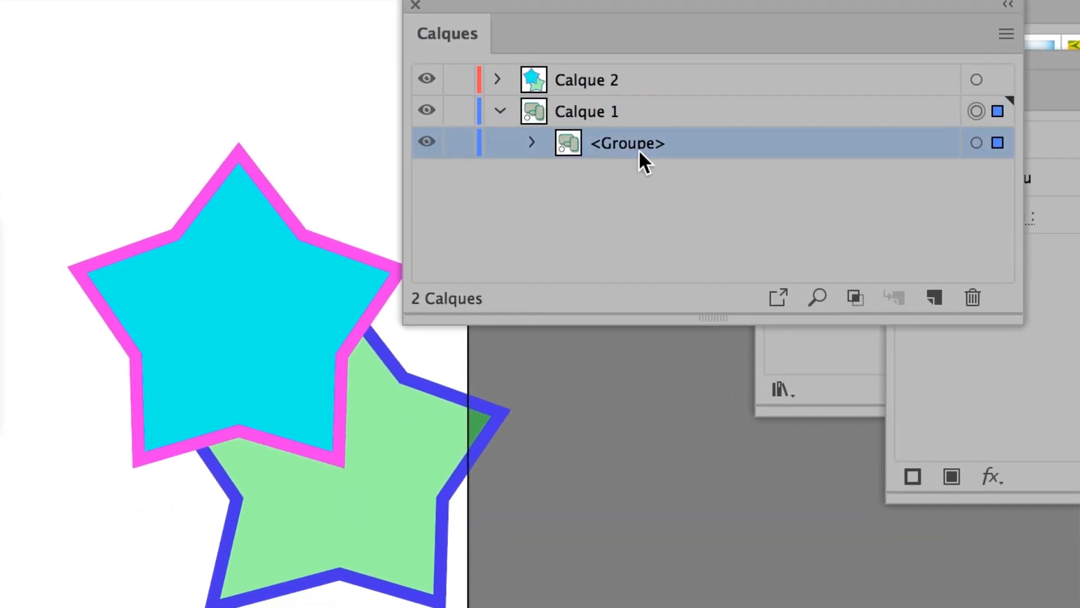
left_click(603, 146)
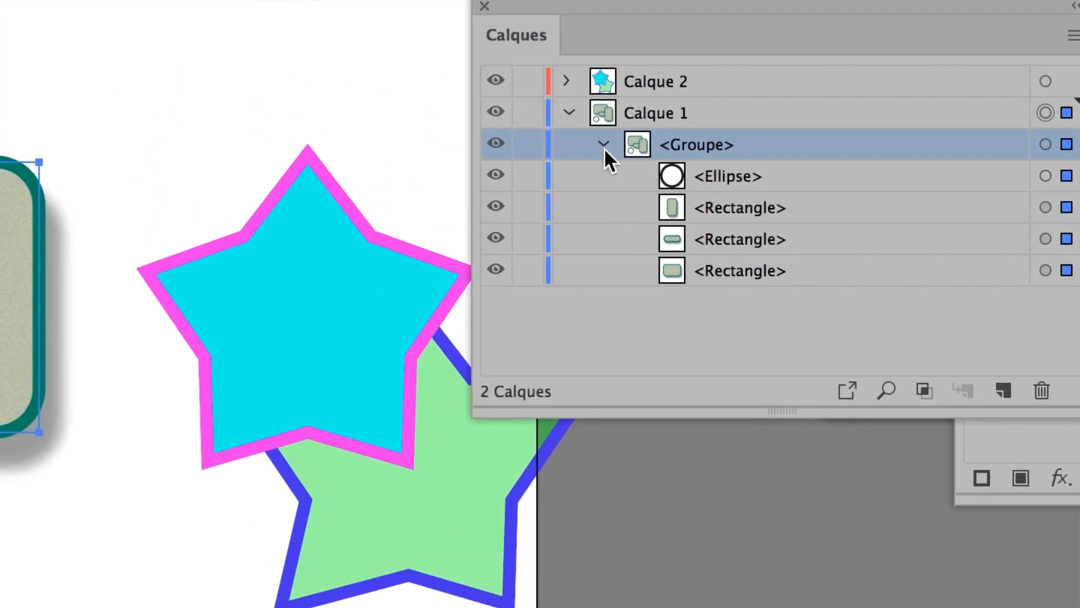
left_click(603, 147)
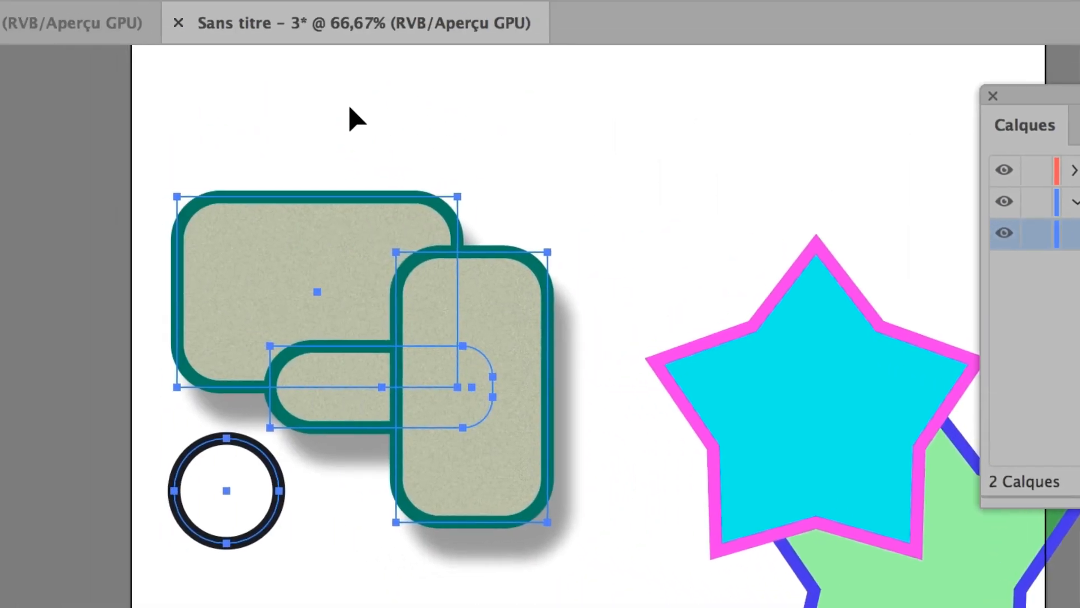
Test selecting the whole group from its different members with the Selection tool, leaving the artwork deselected.
left_click(337, 114)
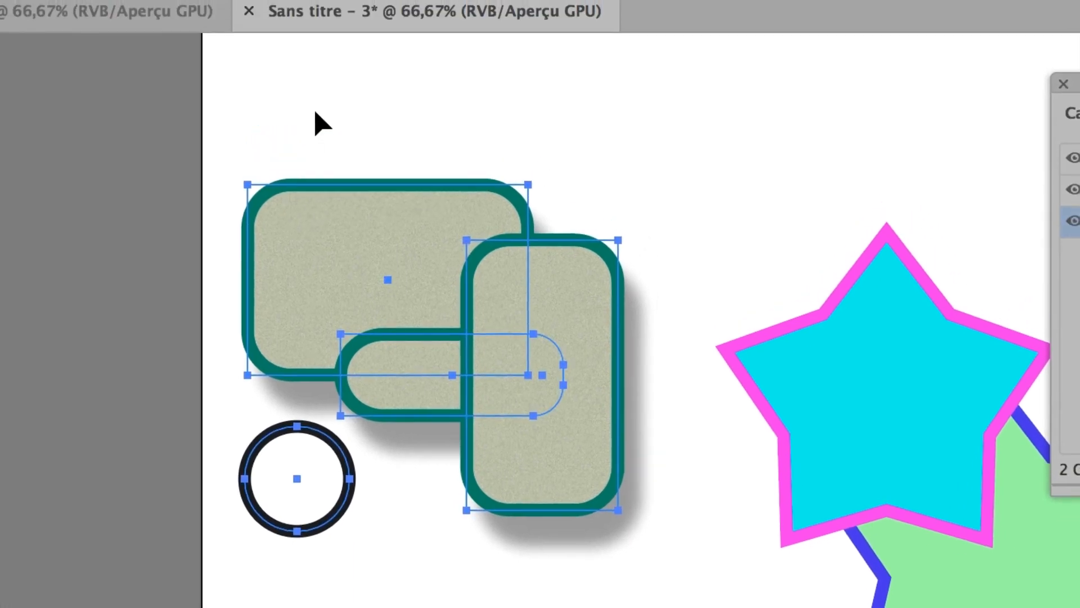
left_click(333, 56)
left_click(327, 152)
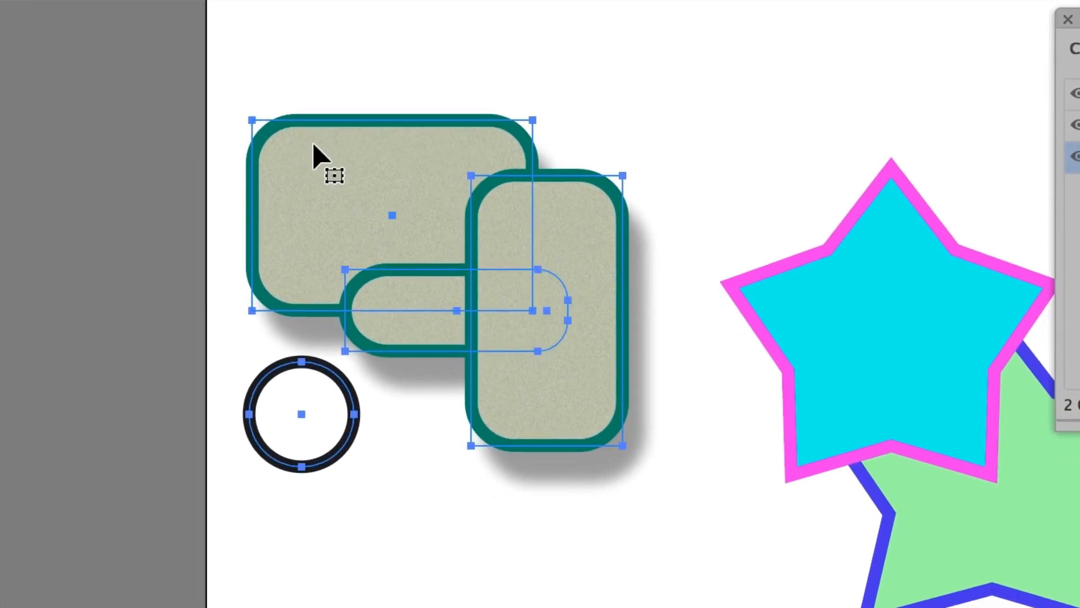
left_click(332, 76)
left_click(316, 82)
left_click(289, 467)
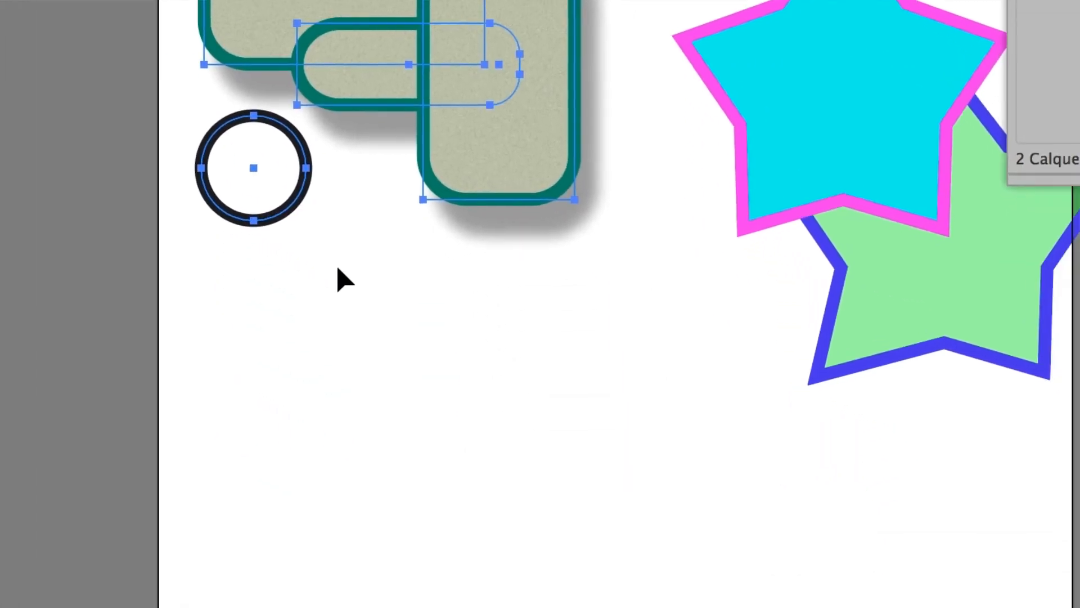
left_click(337, 269)
left_click(477, 198)
left_click(366, 333)
left_click(340, 216)
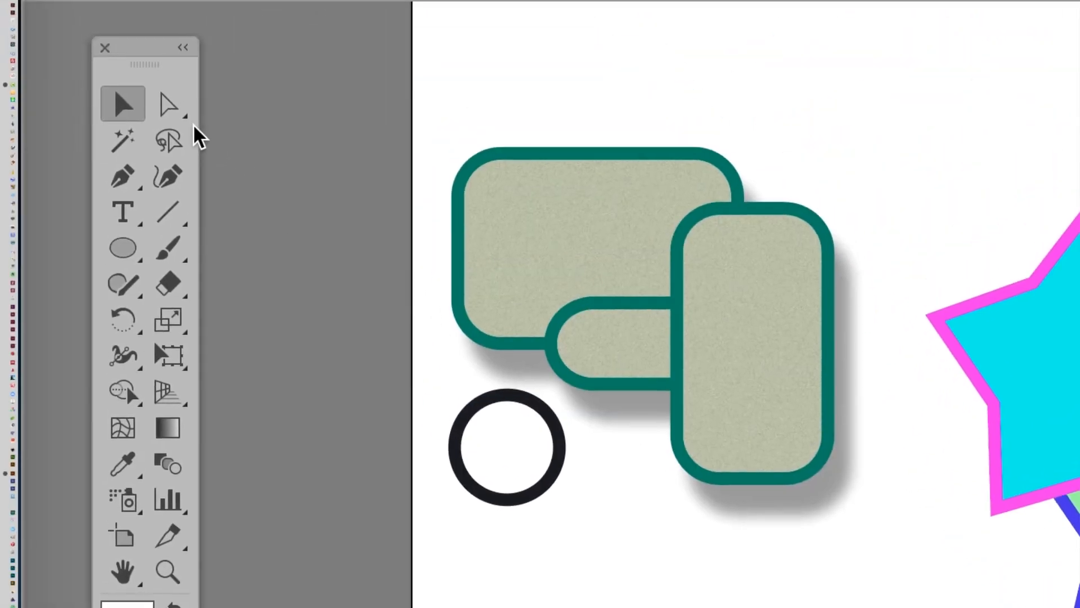
Try pulling the large rectangle's upper-left anchor point inward with the Direct Selection tool, undo the change, and deselect.
left_click(178, 119)
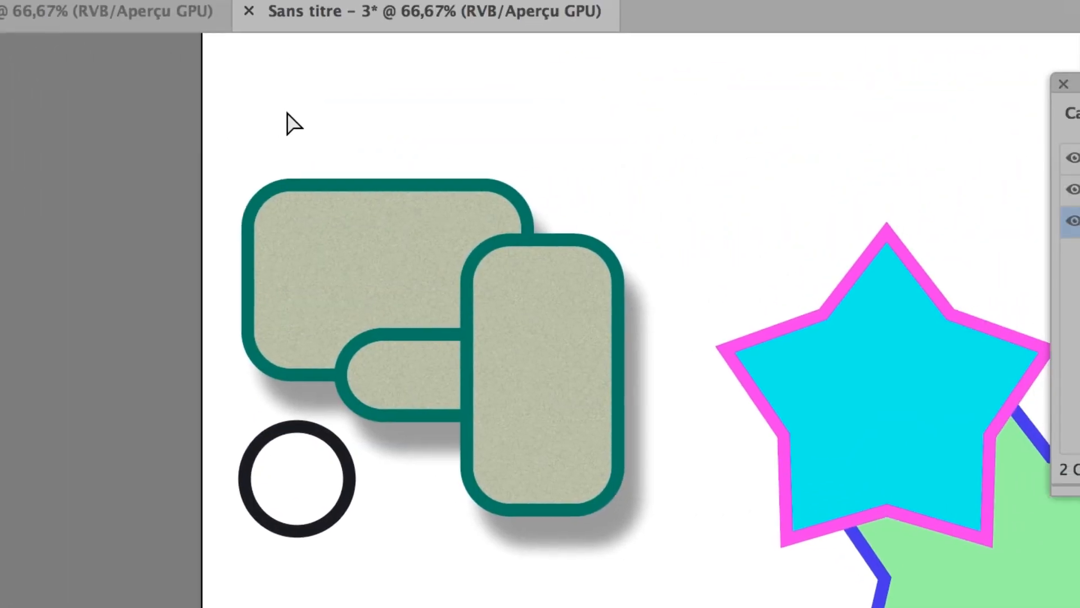
left_click(309, 195)
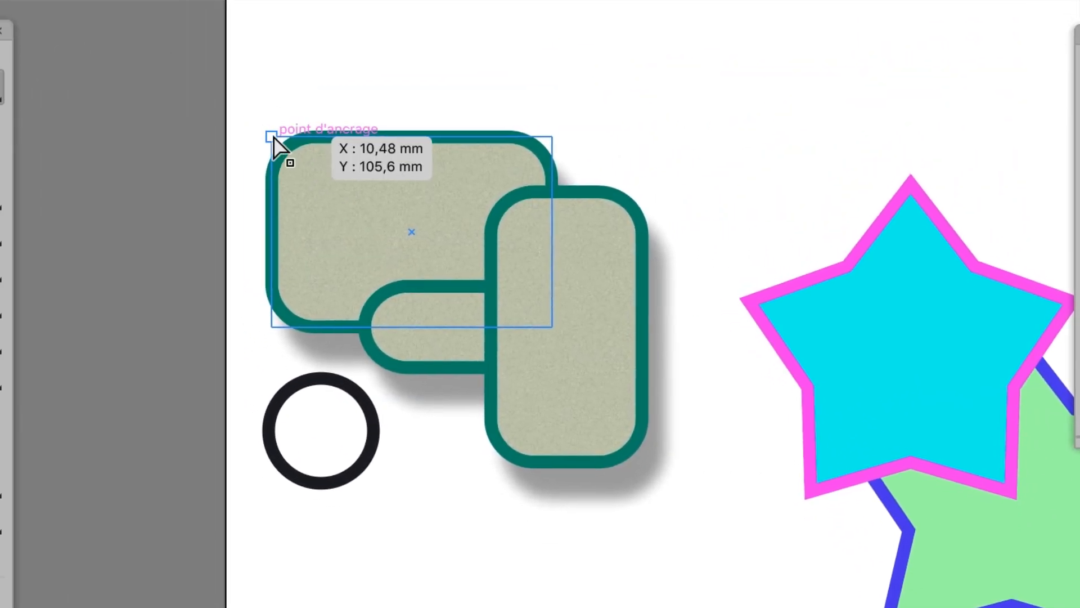
left_click_drag(271, 135, 348, 213)
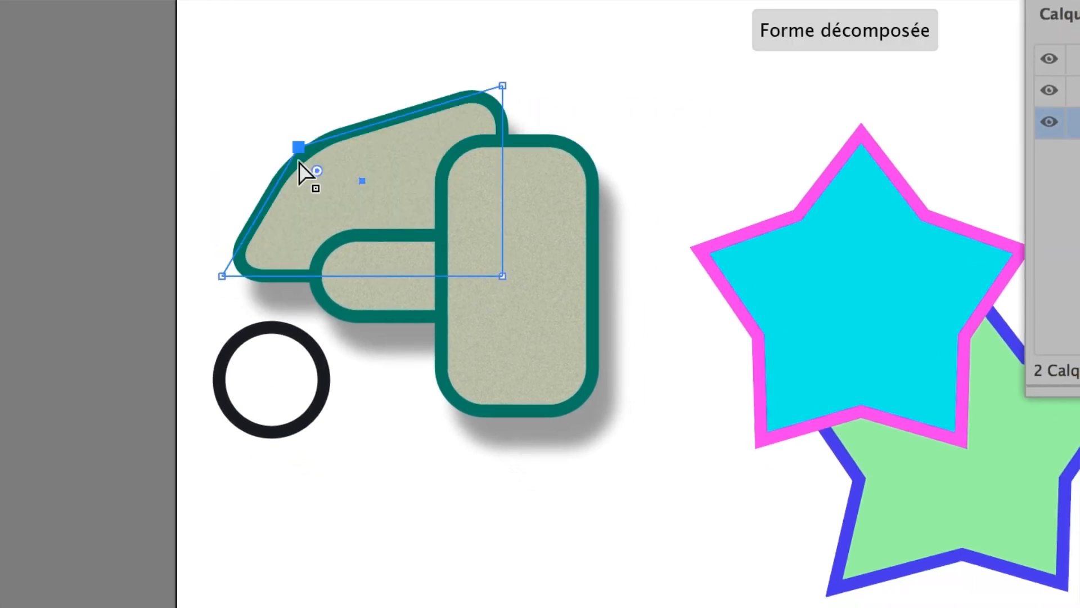
key("ctrl+z")
left_click(194, 124)
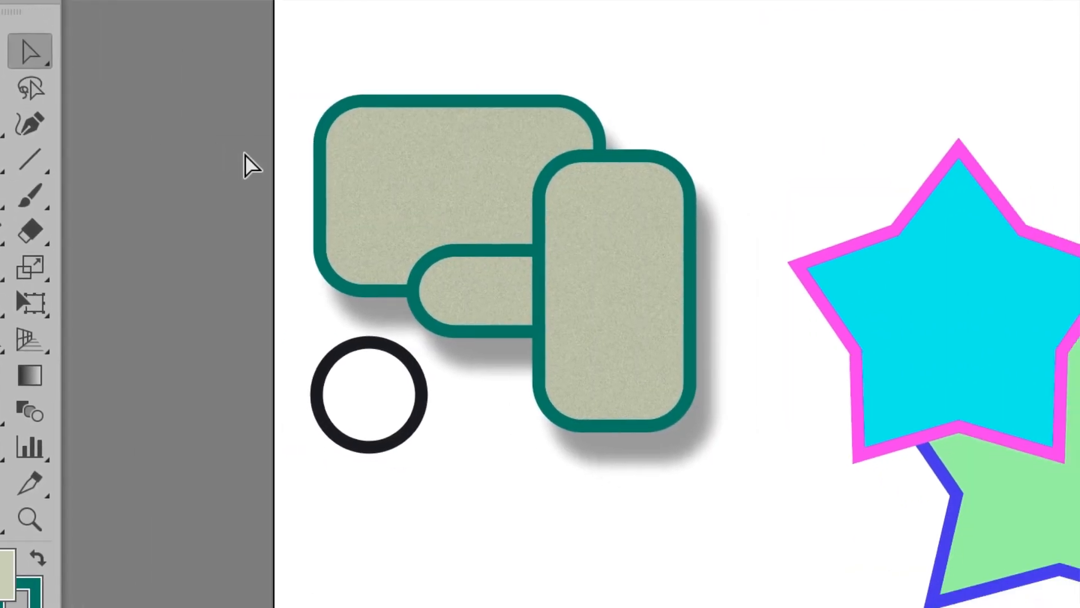
Try moving the large rectangle's left edge inward and downward with the Direct Selection tool, and undo the move.
left_click(321, 184)
left_click_drag(321, 184, 380, 217)
left_click_drag(289, 175, 311, 175)
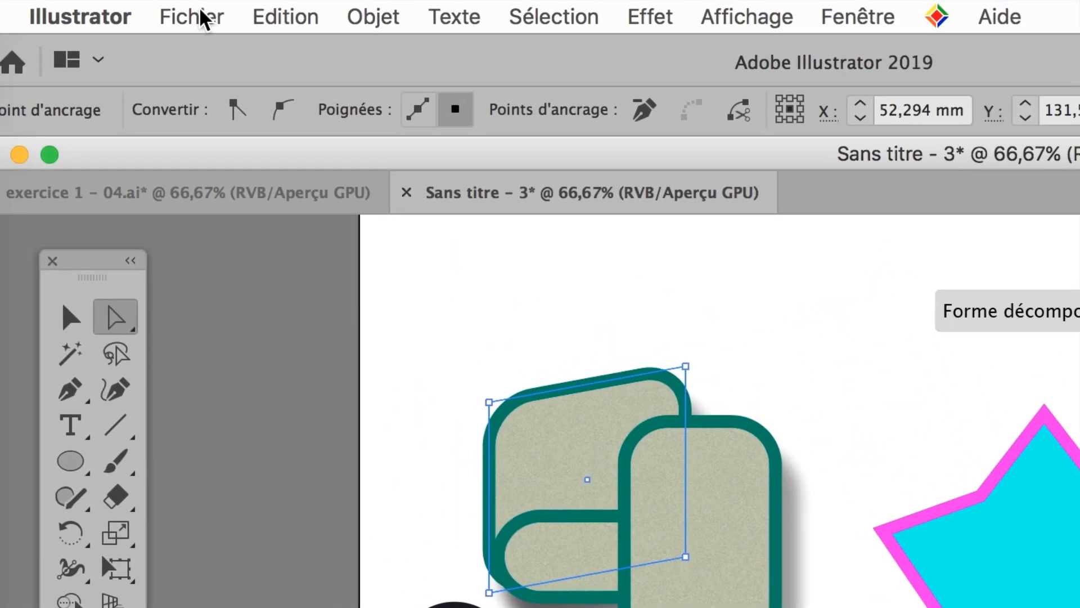
left_click(205, 1)
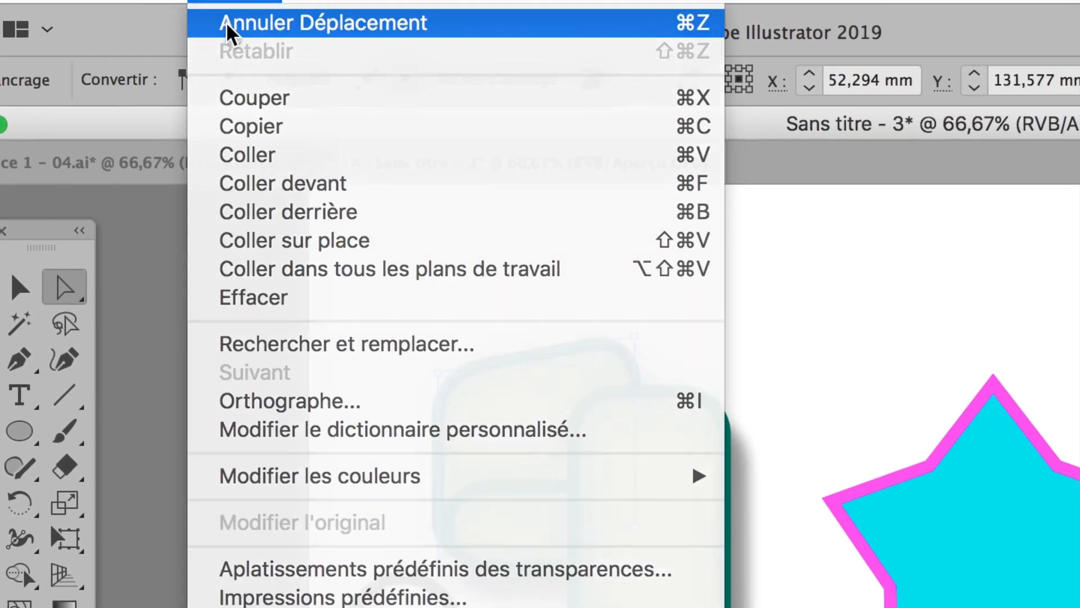
left_click(225, 22)
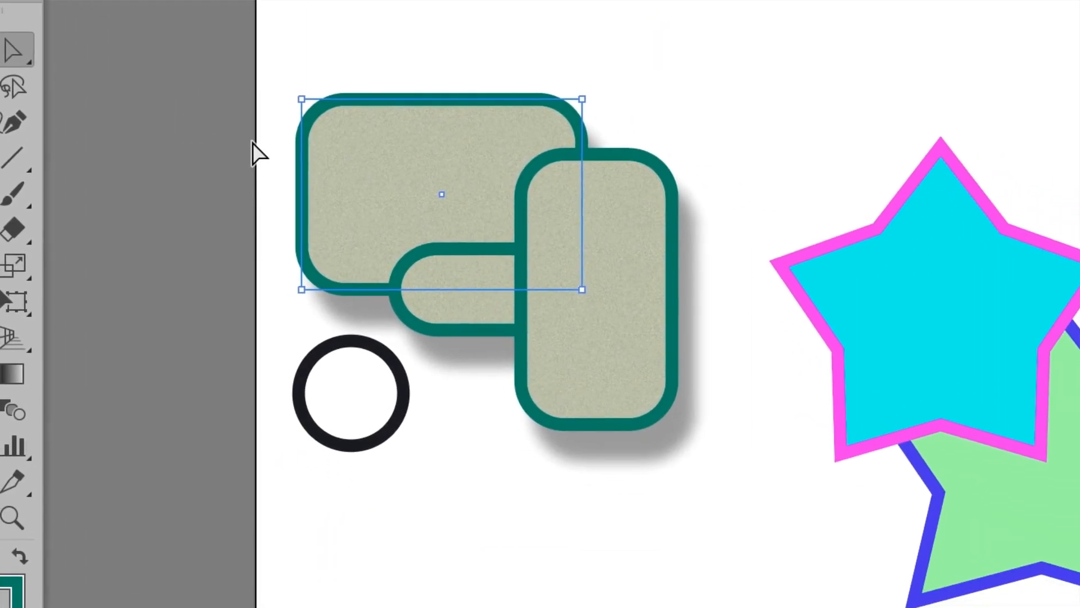
Move the large rectangle's left edge straight inward to narrow it to about half its width, and deselect it.
left_click_drag(269, 151, 317, 151)
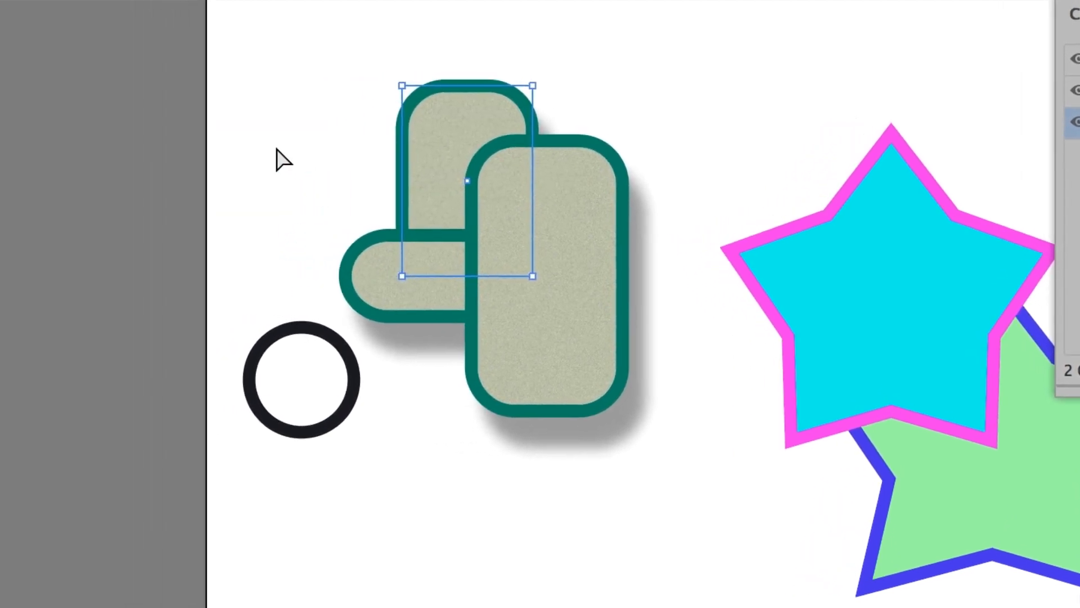
left_click(169, 144)
Detach the Direct Selection tool group, place it near the artwork, and activate the Sélection directe progressive tool.
left_click(141, 67)
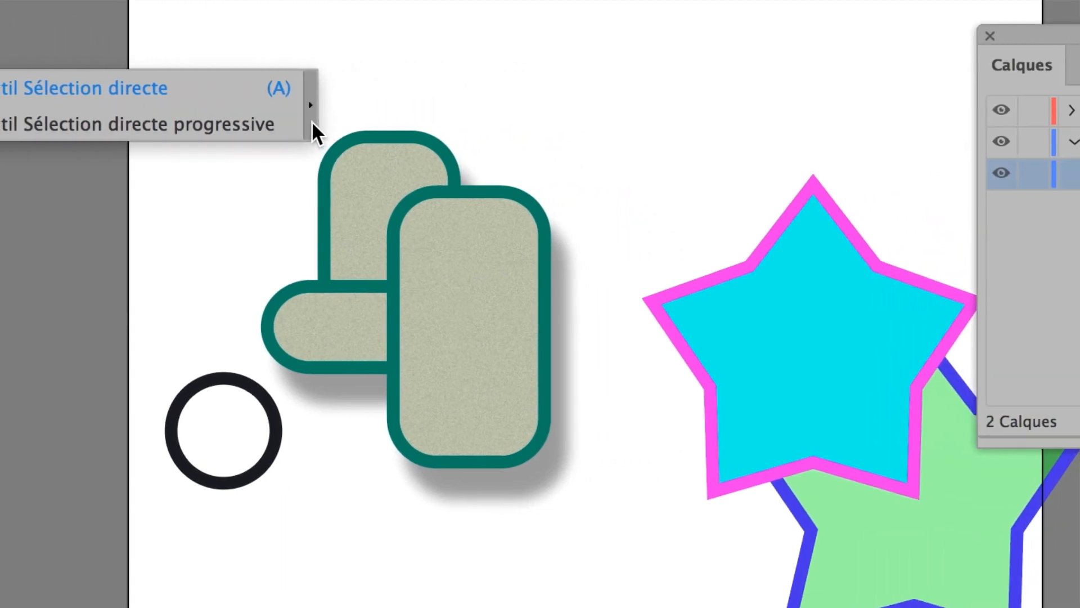
left_click(311, 121)
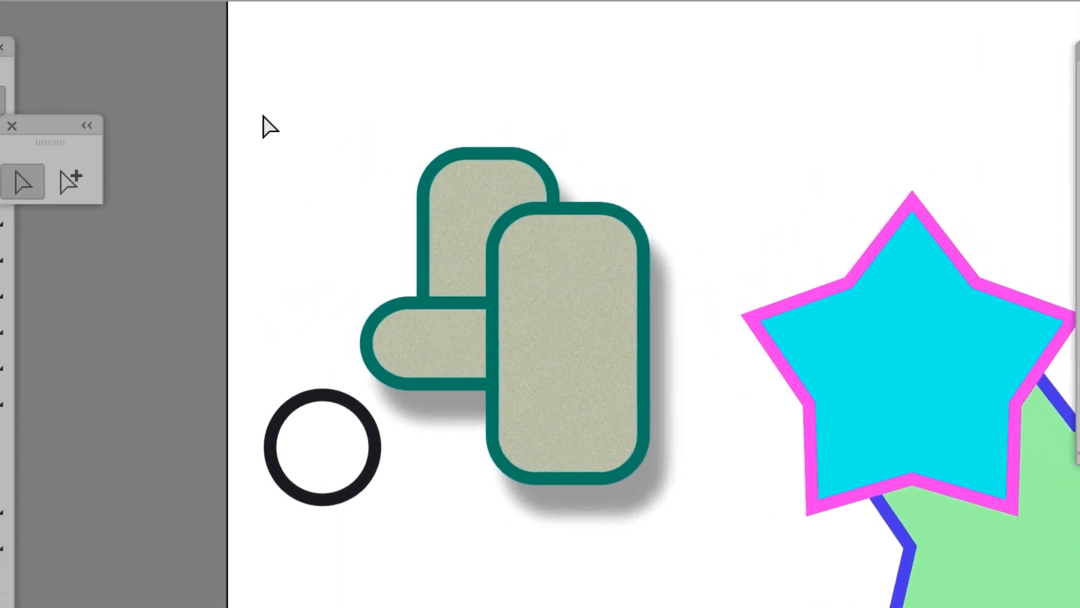
left_click_drag(190, 116, 250, 96)
left_click(280, 153)
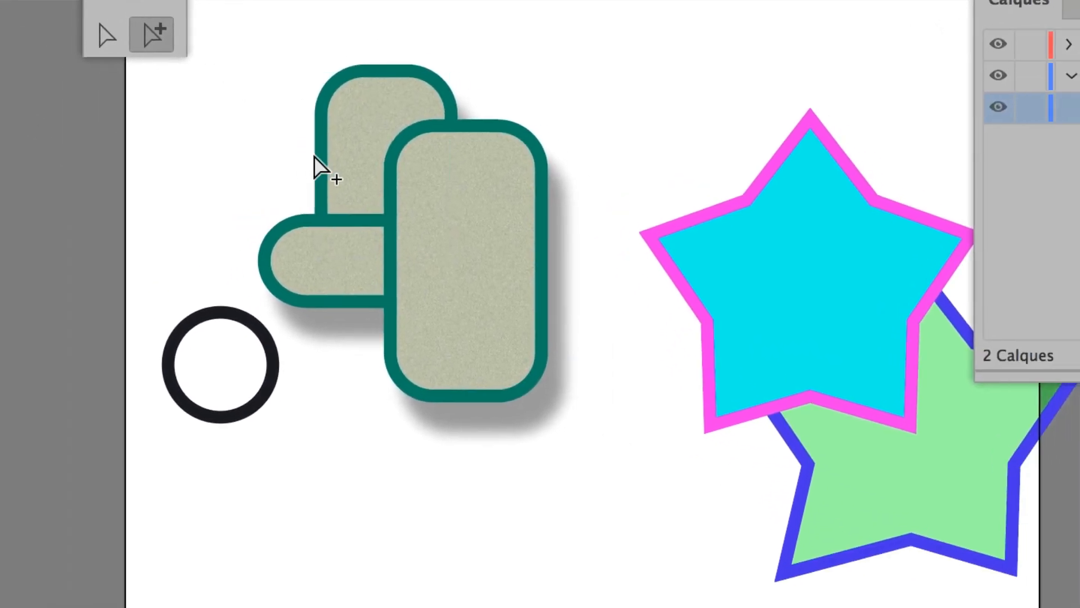
Select the narrowed rectangle, the small rounded rectangle and the tall rectangle one after another inside the group.
left_click(320, 234)
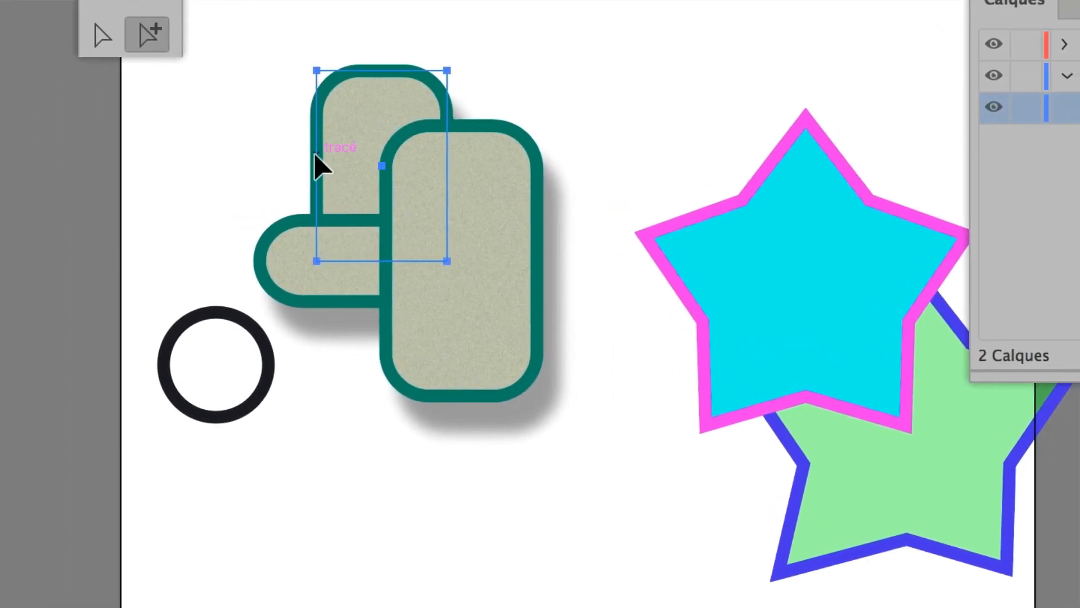
left_click(282, 242)
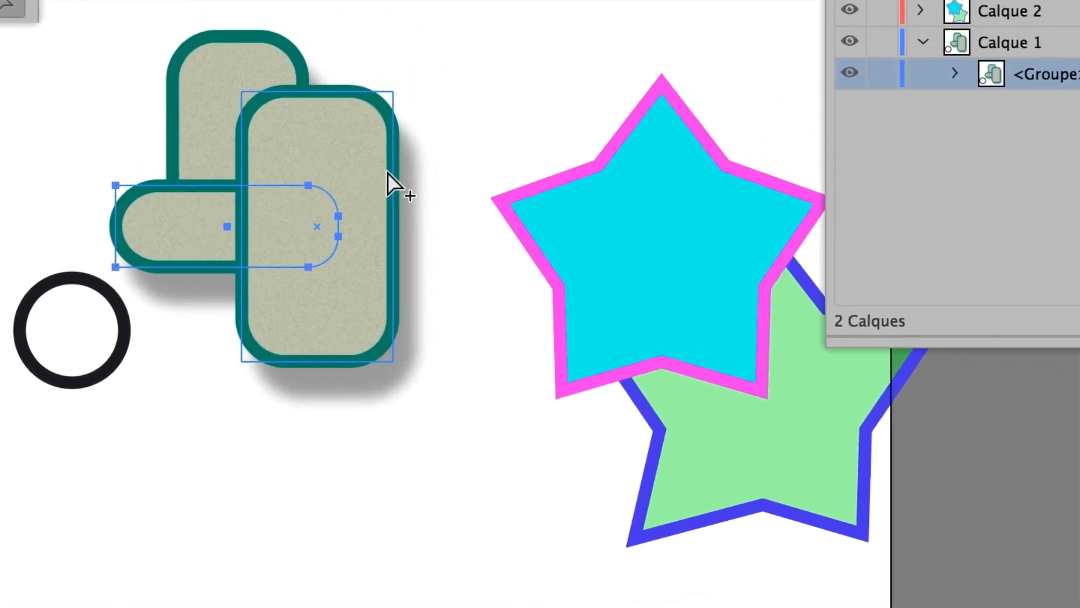
left_click(442, 160)
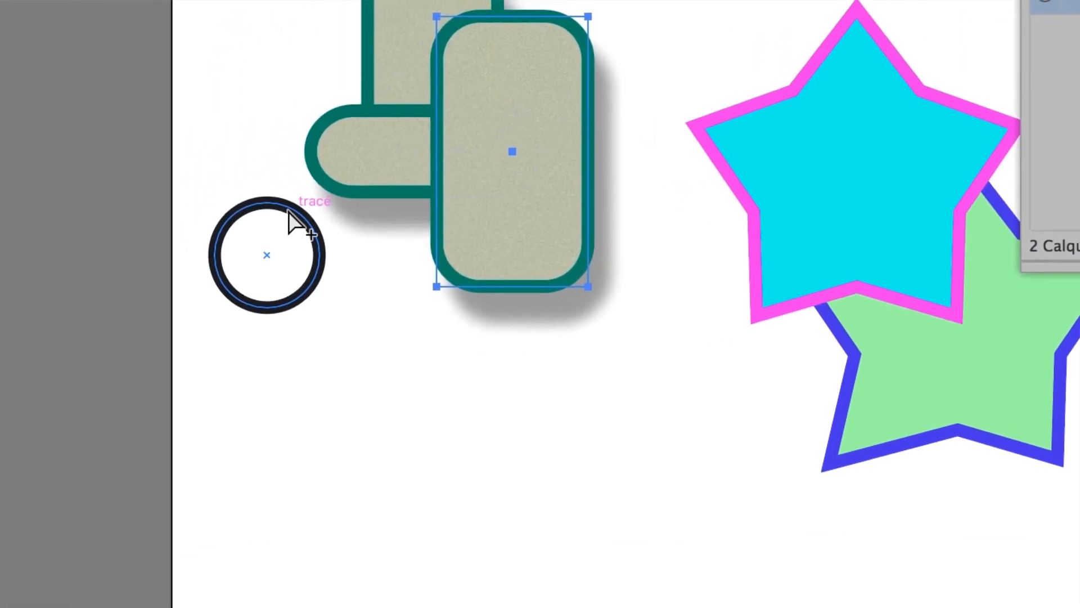
Select the circle inside the group, close the detached Direct Selection tool group, and deselect everything.
left_click(288, 220)
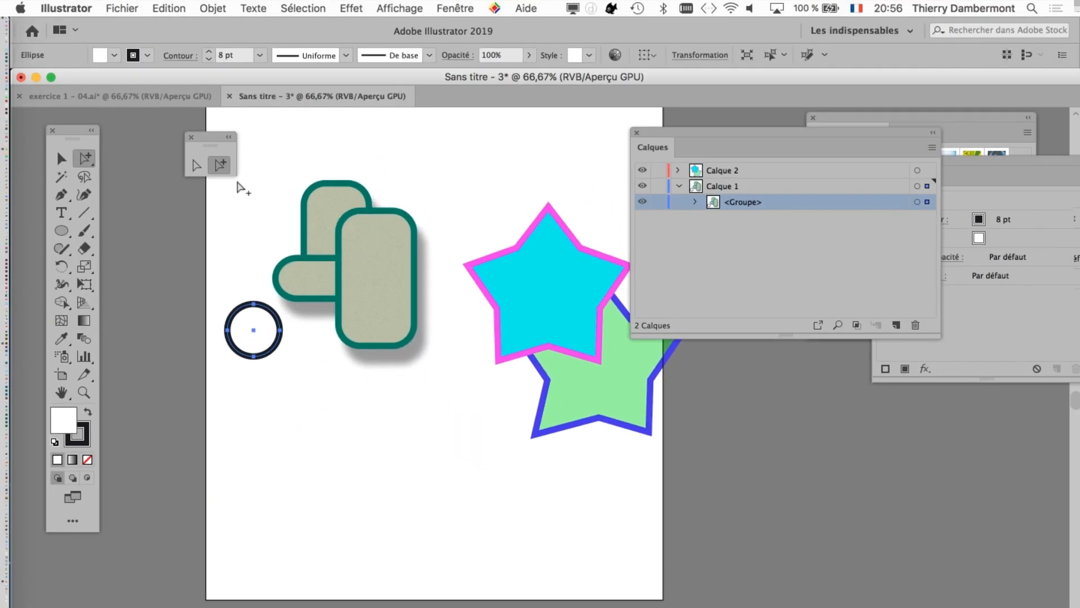
left_click(191, 137)
left_click(216, 172)
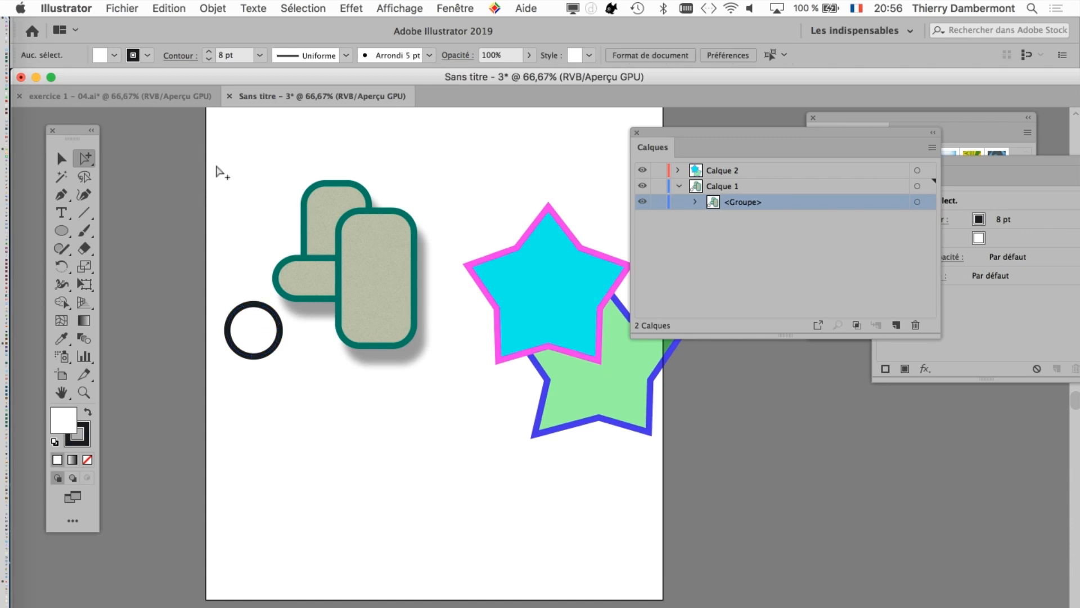
left_click(680, 187)
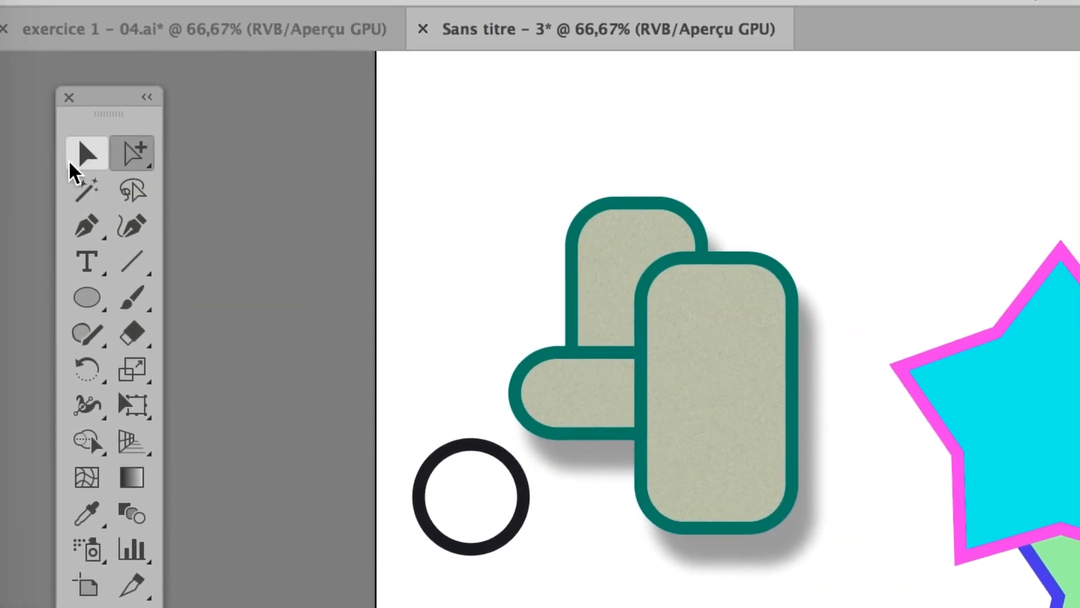
Select the whole group of rounded rectangles and circle with the Selection tool and copy it.
left_click(70, 160)
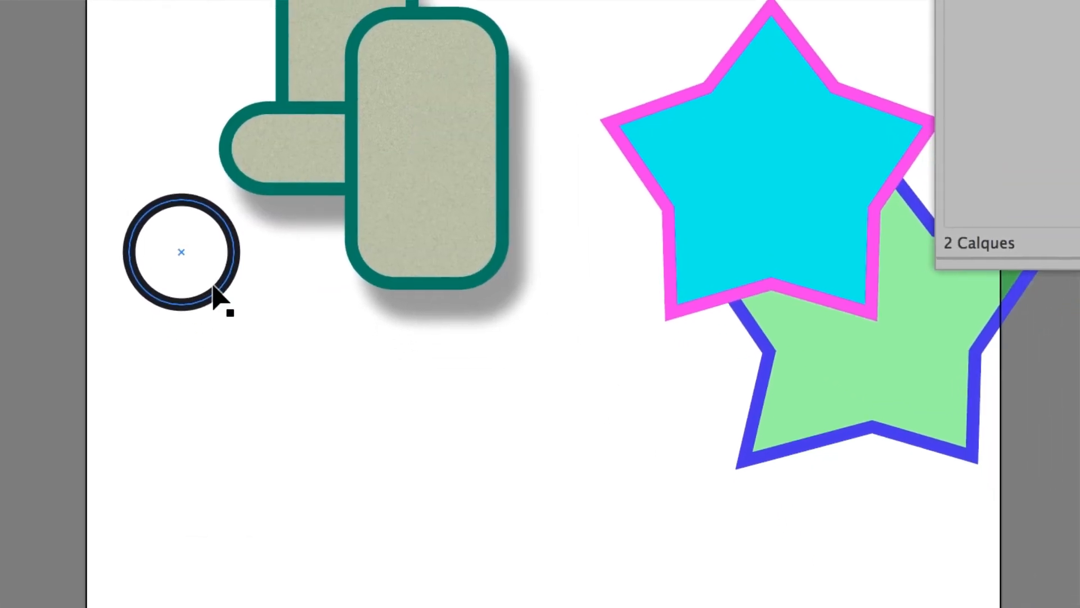
left_click(499, 534)
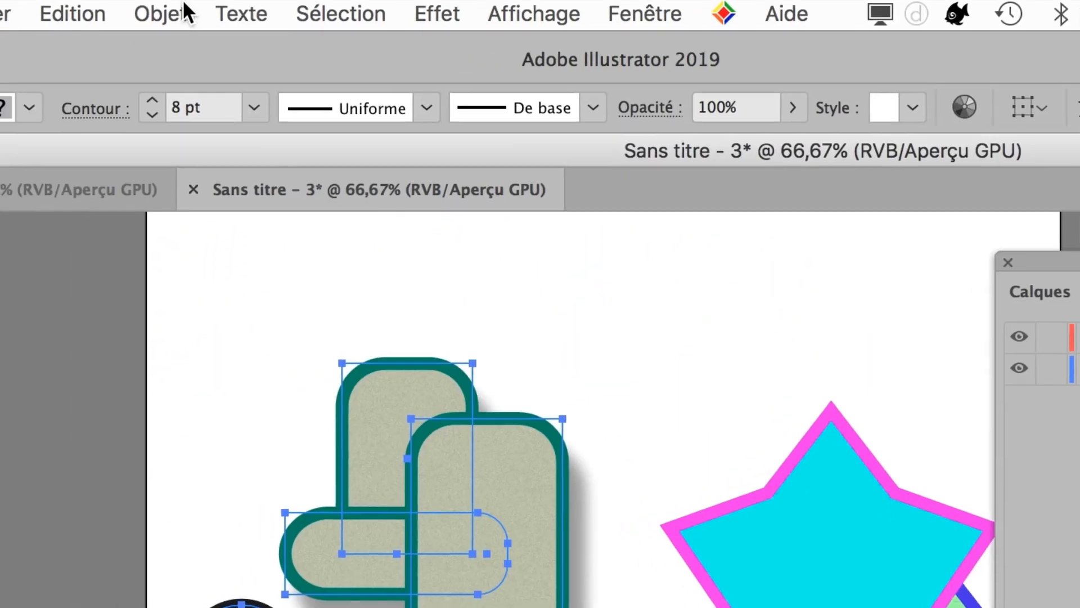
left_click(107, 14)
mouse_move(112, 13)
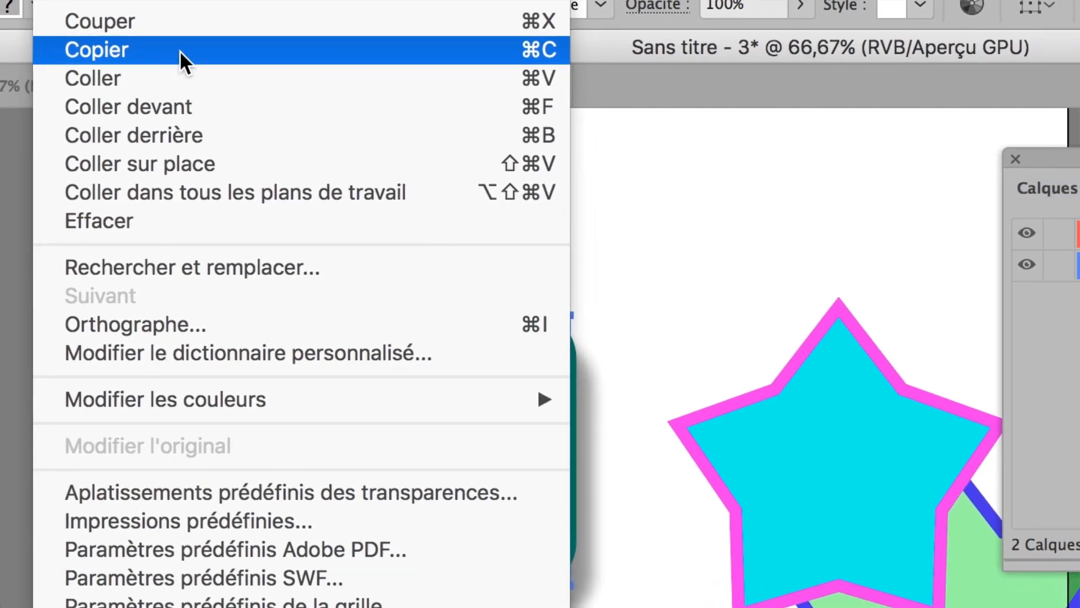
left_click(180, 50)
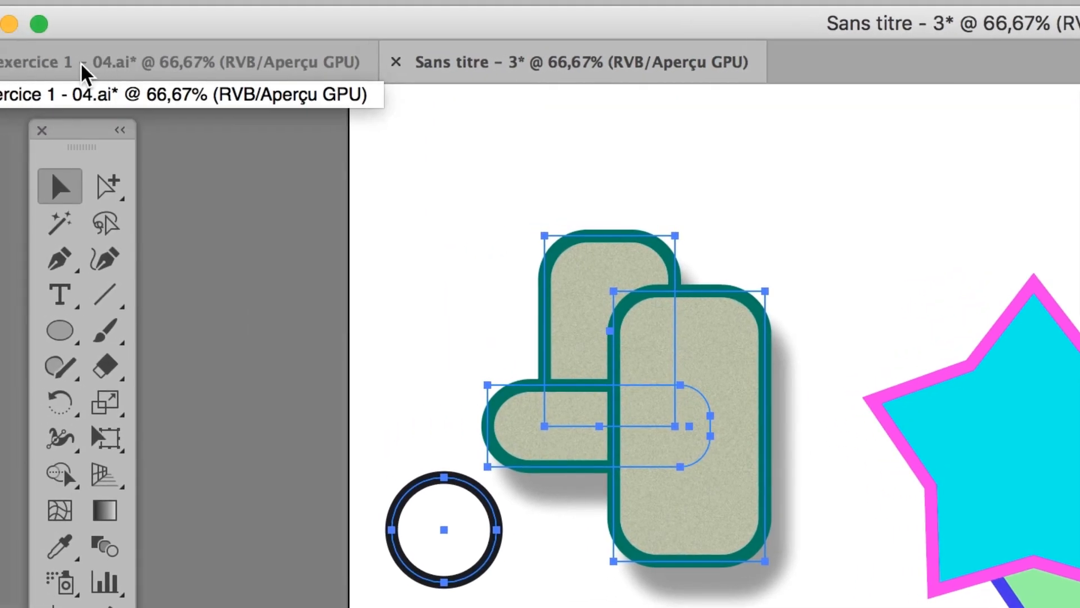
Switch to the exercice 1 - 04.ai document, view the layer options including Coller conserve les calques, and close the Layers panel.
left_click(68, 62)
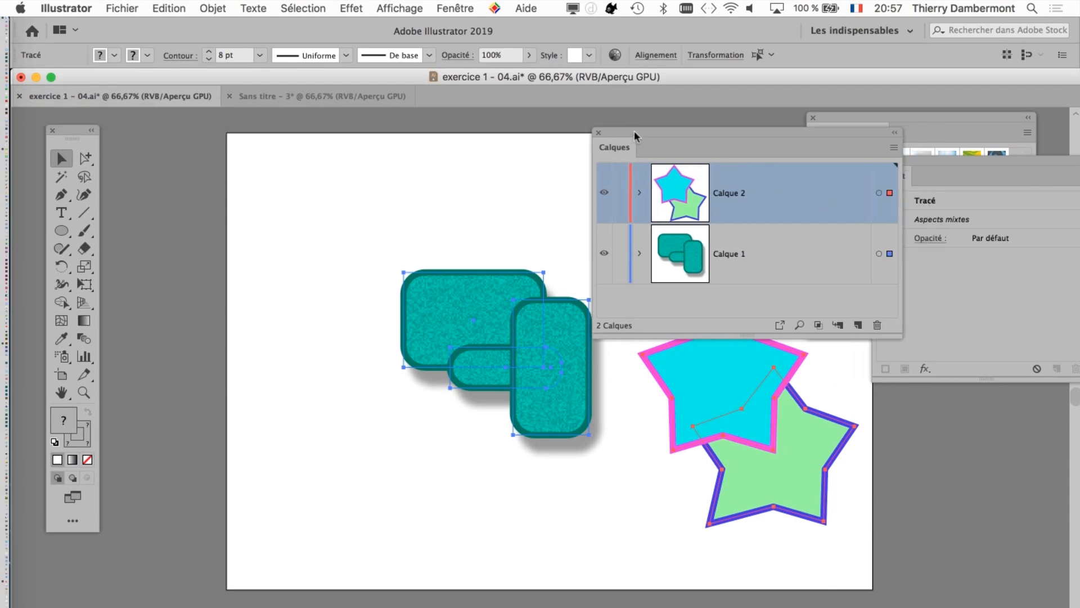
left_click_drag(672, 132, 289, 134)
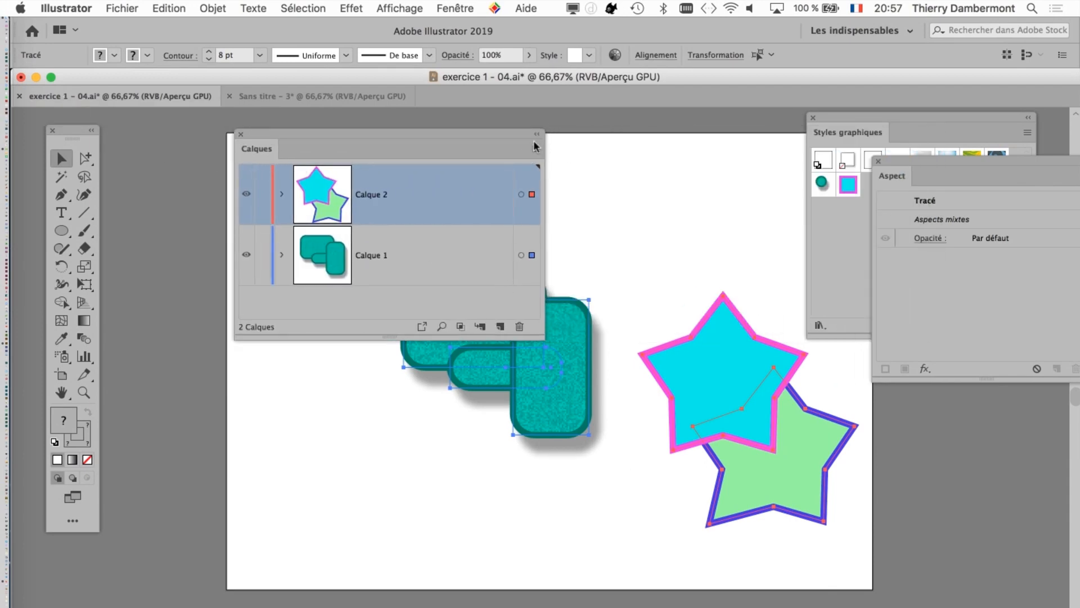
left_click_drag(535, 133, 493, 124)
left_click(494, 141)
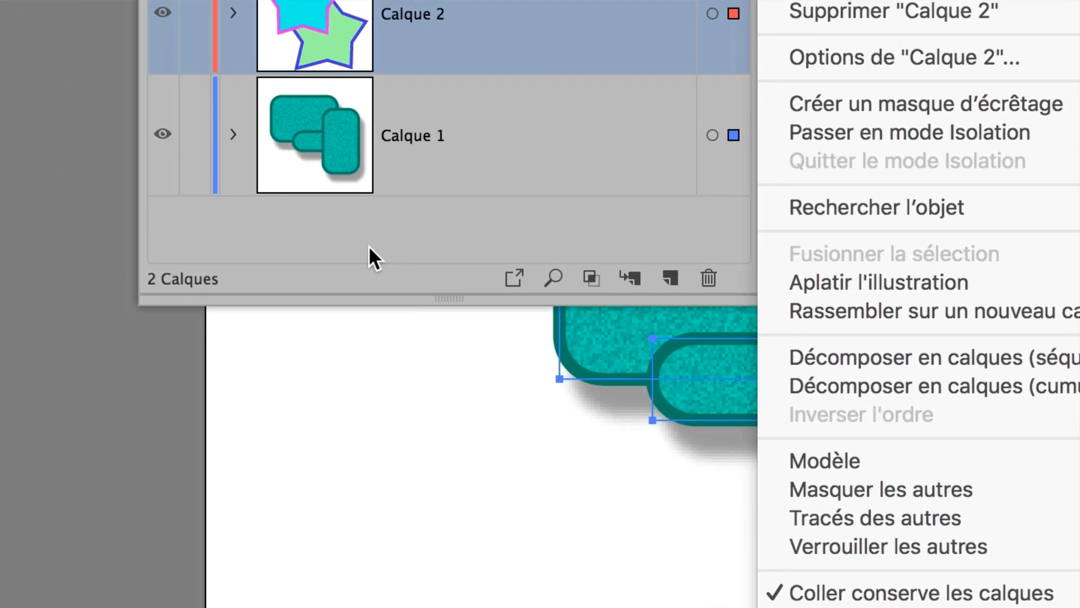
left_click(357, 234)
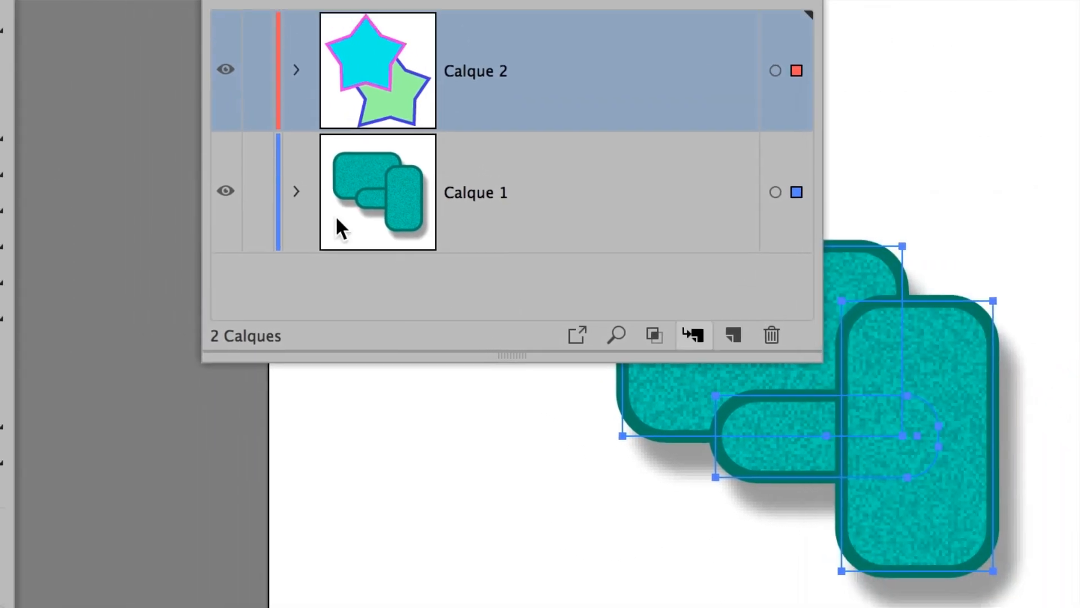
left_click(176, 0)
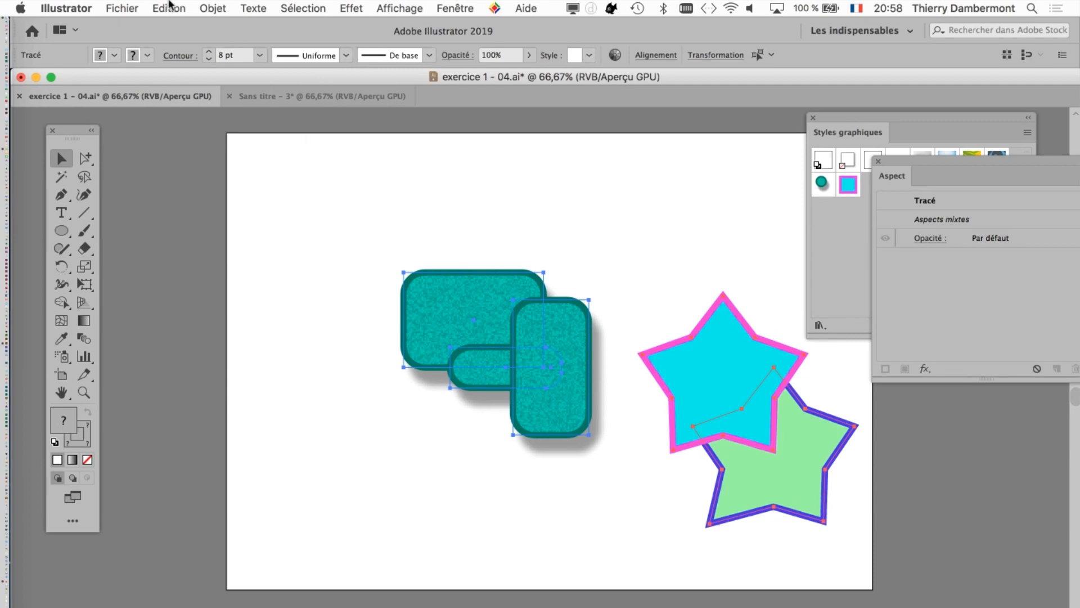
Paste the copied group and move it to the artboard's upper-left area, clear of the teal rectangles.
left_click(170, 8)
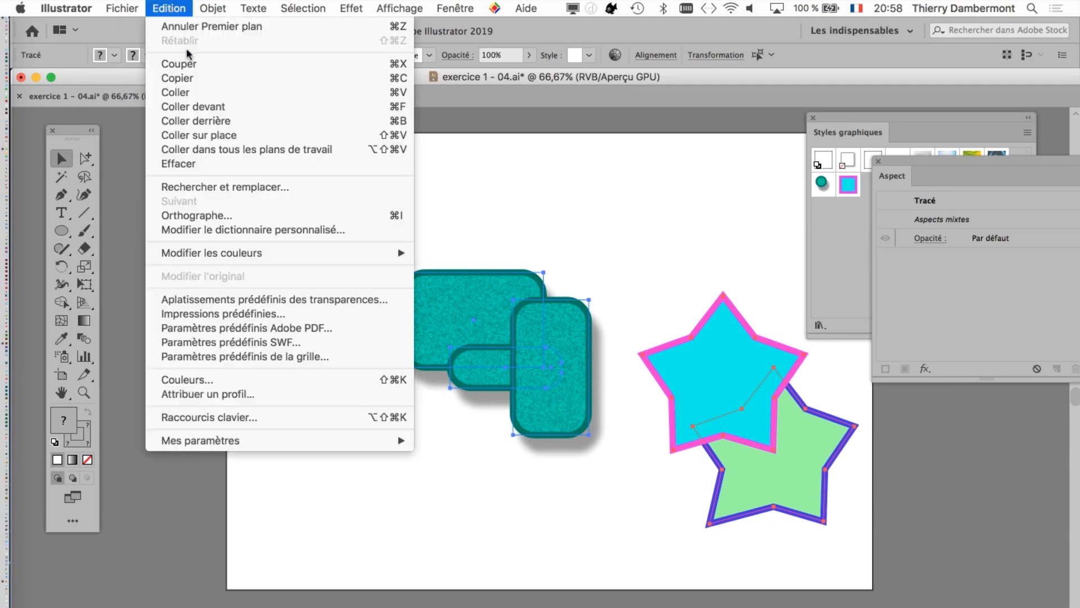
left_click(227, 93)
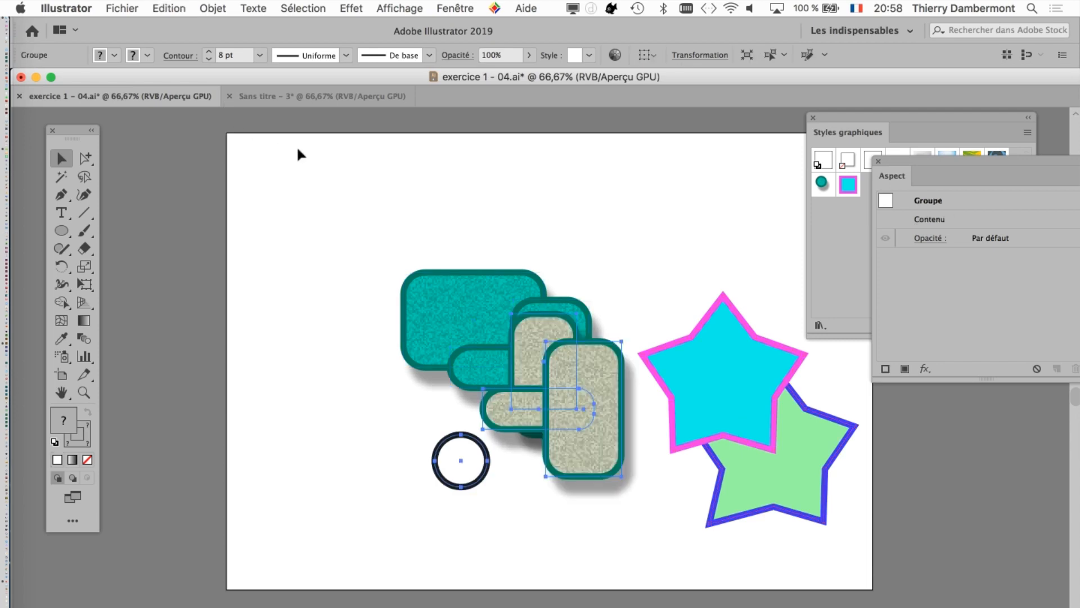
left_click_drag(610, 347, 371, 186)
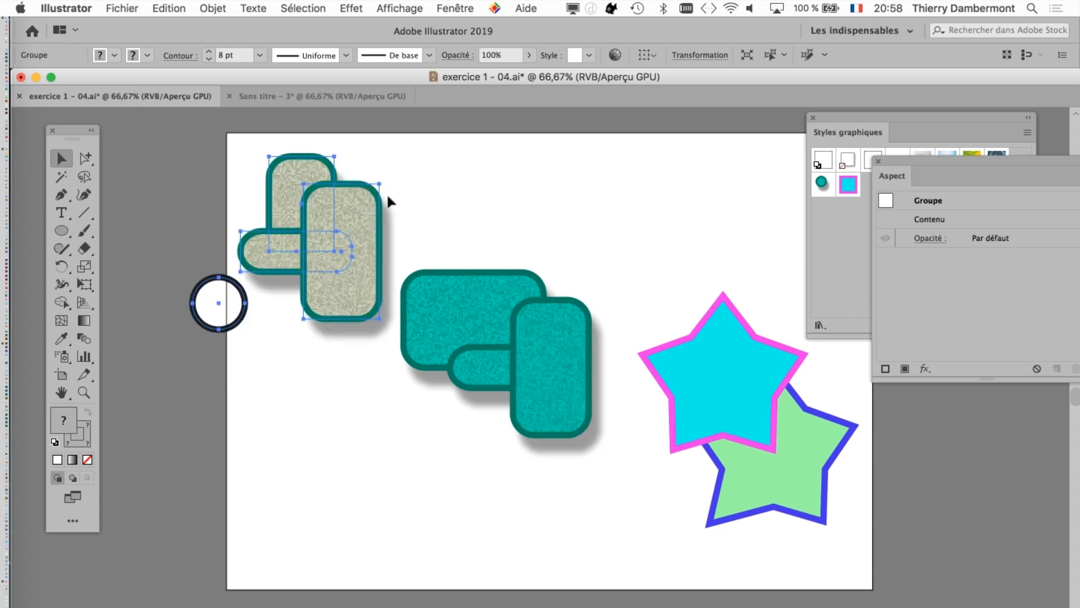
Close the Styles graphiques panel, and reopen the Calques panel over the stars.
left_click_drag(839, 116, 519, 556)
left_click(494, 558)
left_click(451, 7)
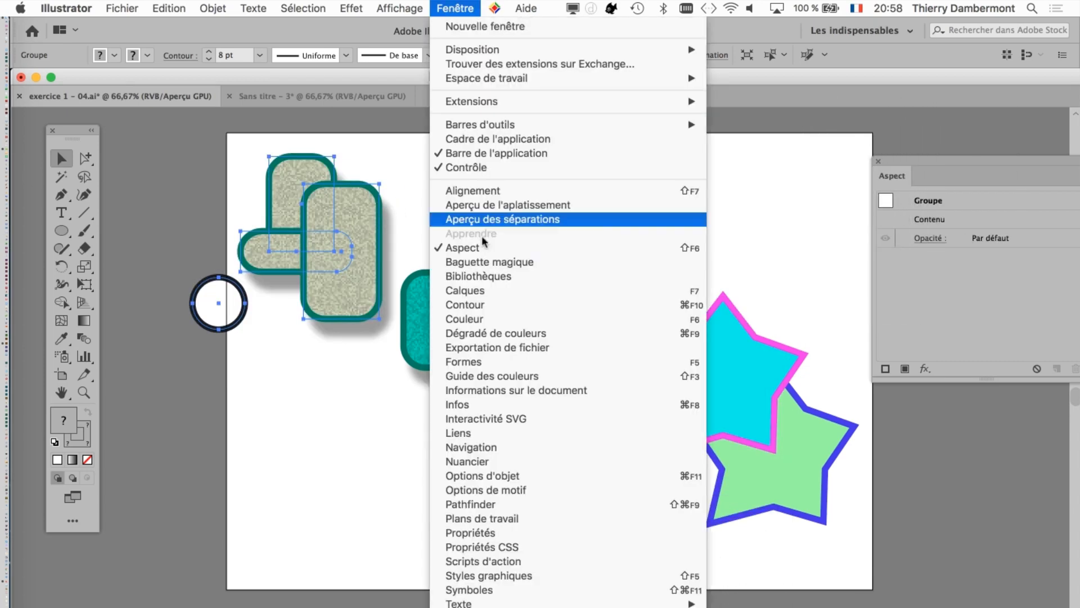
left_click(493, 292)
left_click_drag(340, 117, 728, 123)
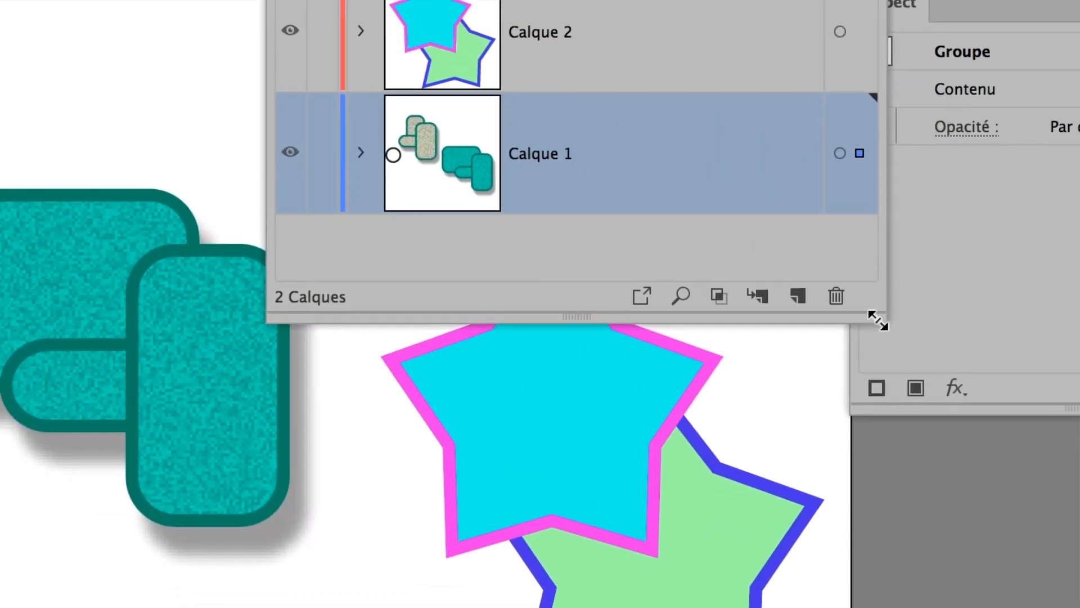
Enlarge the Calques panel and expand Calque 1 to show all its contents.
left_click_drag(878, 321, 885, 493)
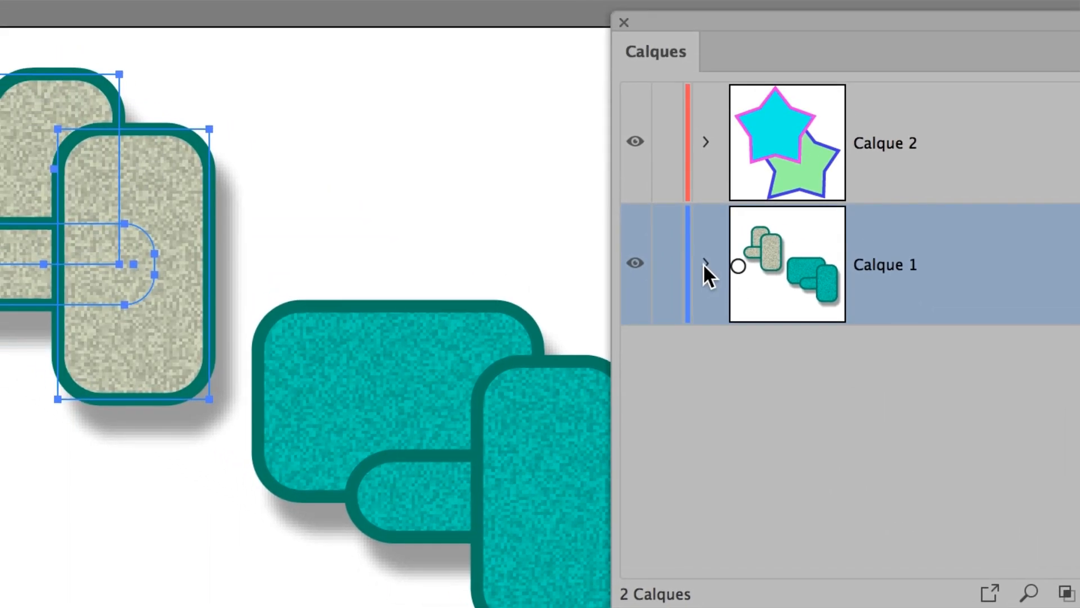
left_click(361, 152)
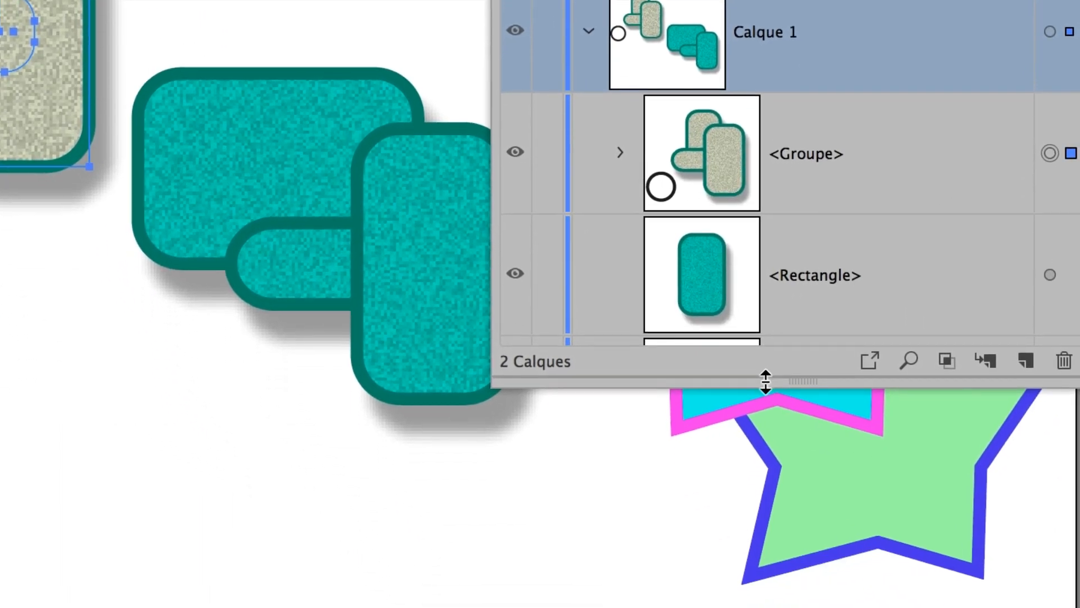
left_click_drag(764, 382, 762, 475)
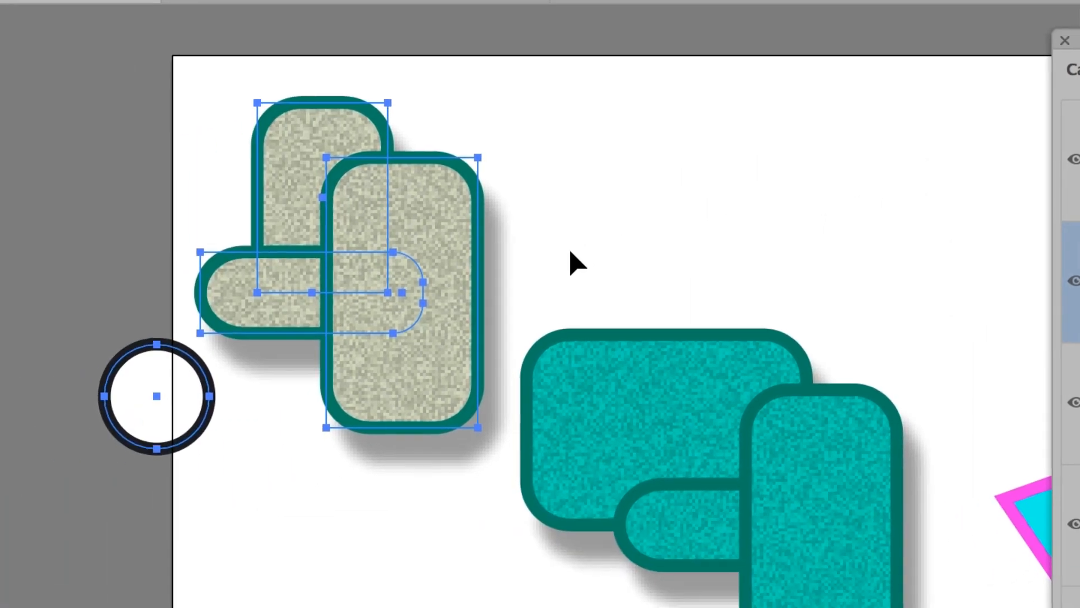
Group the three teal rounded rectangles, and highlight the beige group's entry in Calque 1.
left_click(238, 393)
left_click_drag(248, 409, 337, 524)
left_click_drag(606, 294, 732, 485)
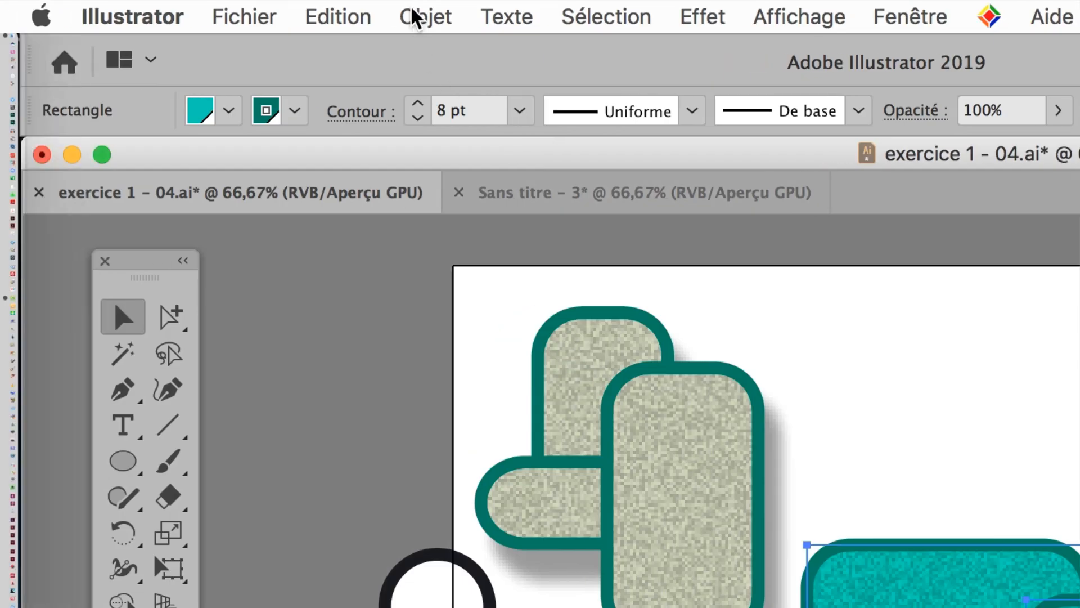
left_click(415, 16)
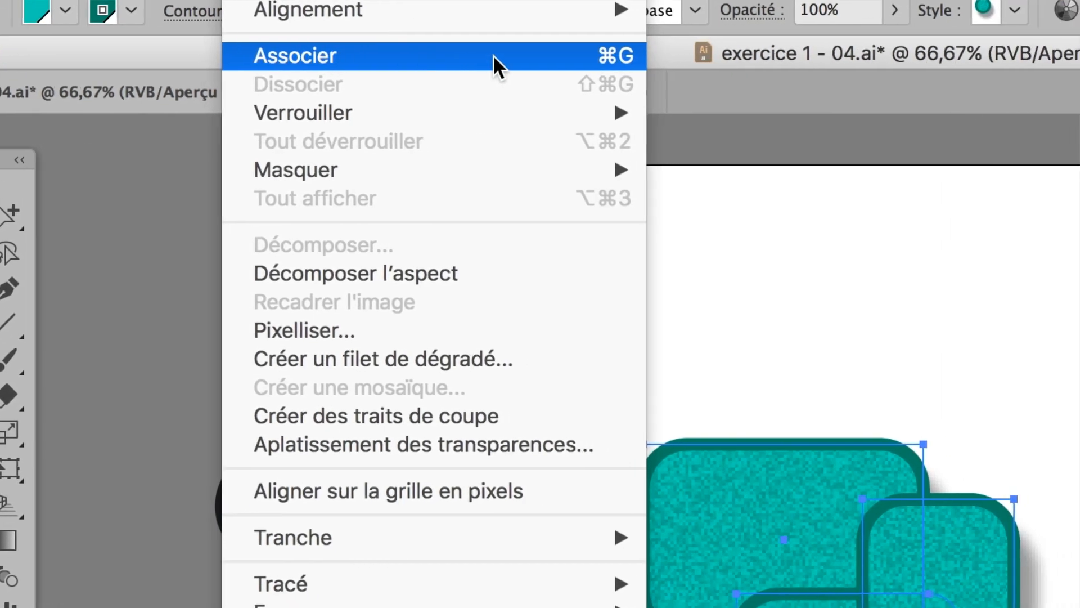
left_click(508, 56)
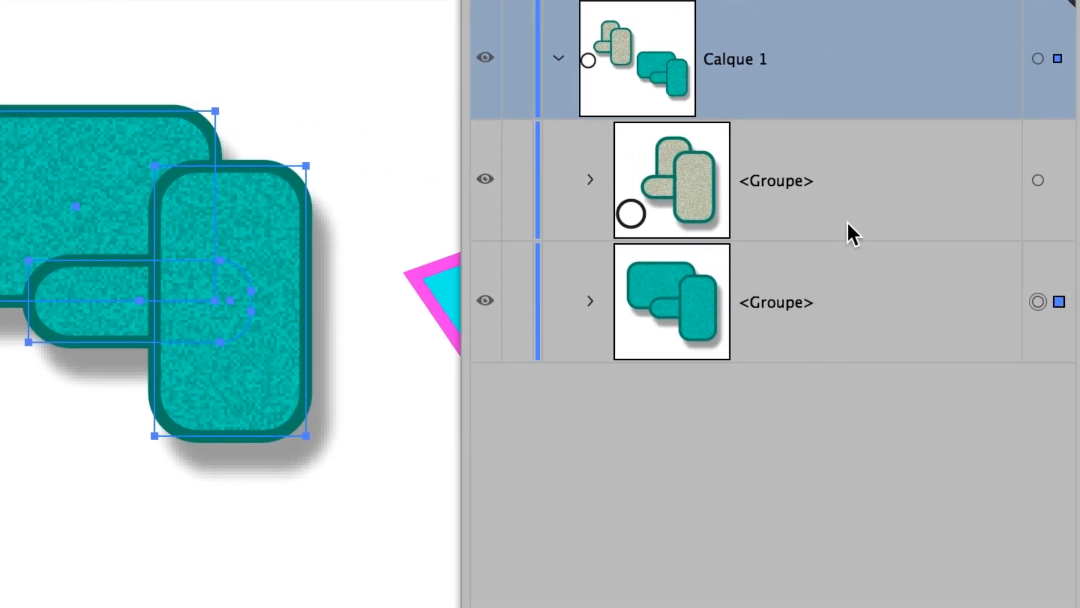
left_click(849, 230)
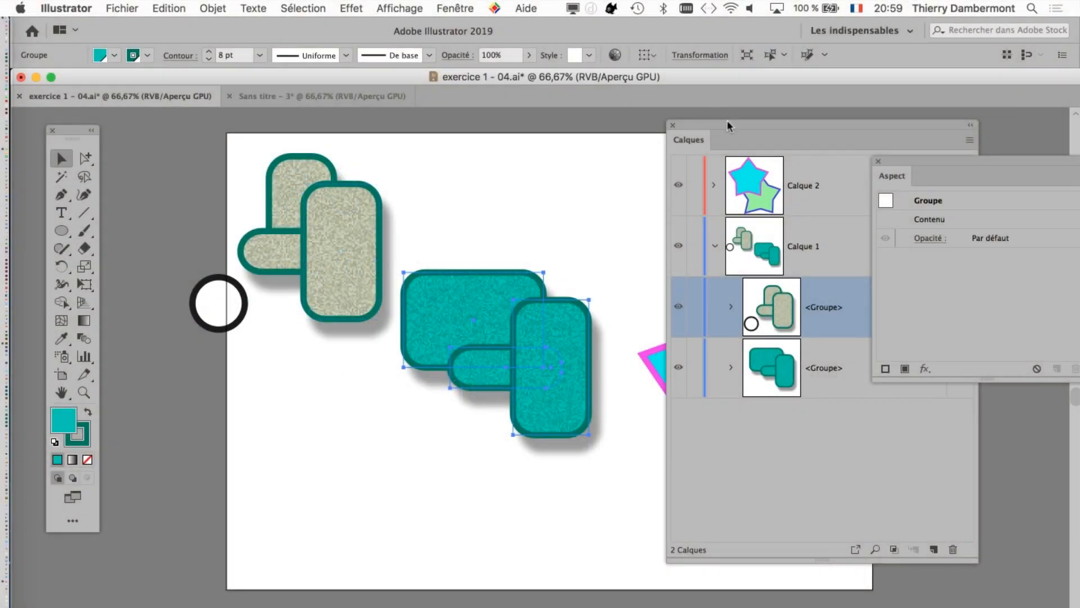
Move the Calques, Aspect and tools panels aside to clear the view of the artboard.
left_click_drag(727, 124, 895, 460)
left_click_drag(883, 176, 938, 164)
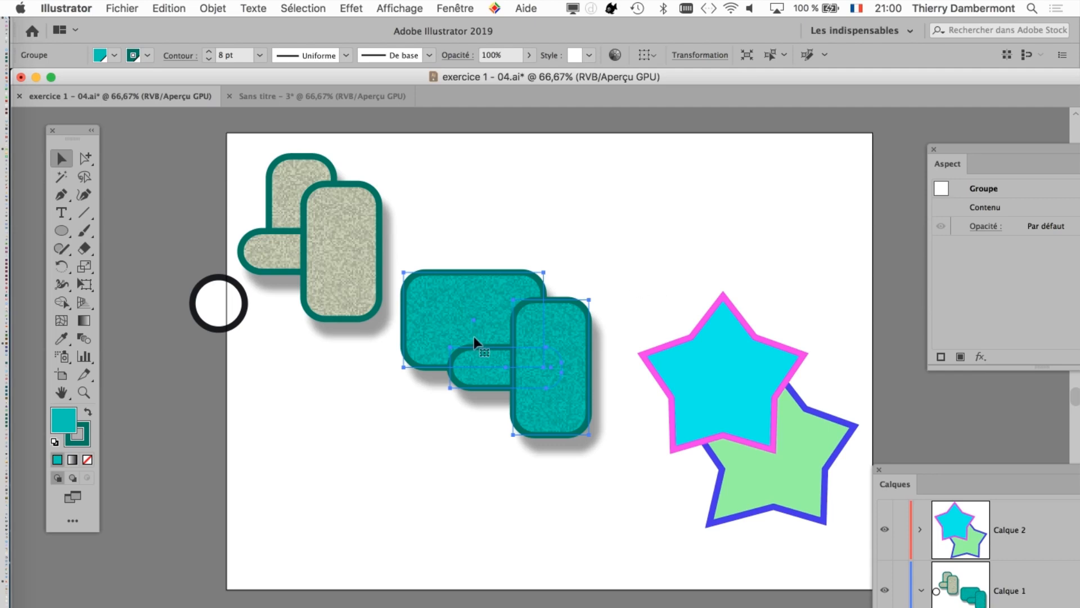
left_click_drag(72, 130, 66, 121)
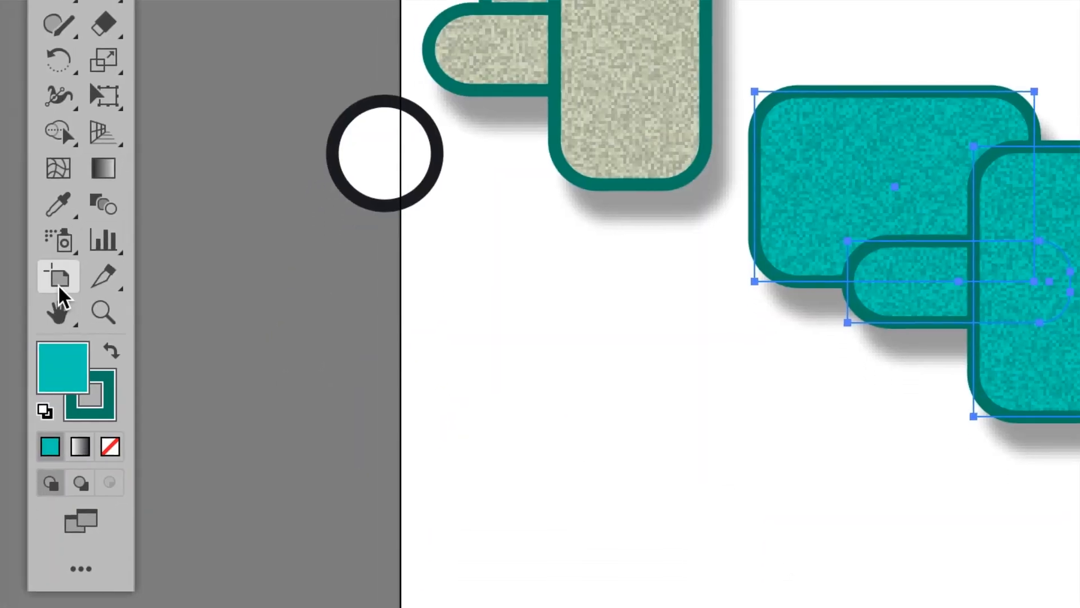
Extend the artboard's left edge outward past the circle to a width of about 338 mm, and leave artboard editing.
left_click(63, 562)
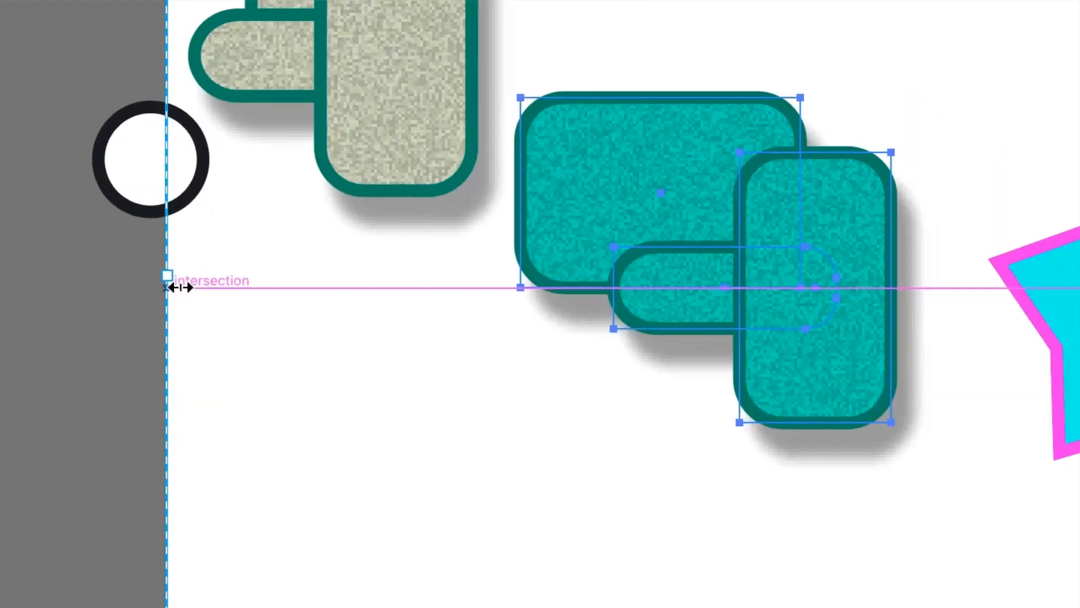
left_click_drag(400, 275, 362, 278)
left_click_drag(162, 286, 18, 285)
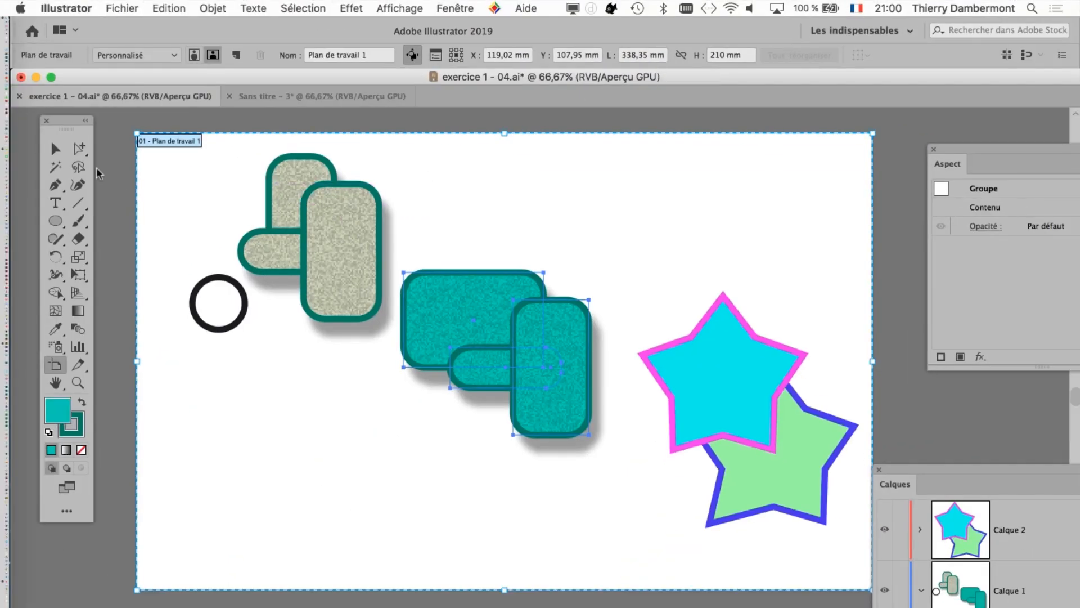
key("v")
Place the teal group in the artboard's upper-left area and the beige group with the circle at its lower middle, and deselect.
left_click(316, 448)
left_click_drag(553, 387, 380, 502)
left_click_drag(333, 275, 556, 290)
left_click_drag(358, 493, 307, 292)
left_click_drag(550, 287, 533, 471)
left_click_drag(307, 289, 325, 290)
left_click(307, 444)
Bring the Calques panel back beside the artwork so its whole layer list shows, and shift the tools panel slightly.
left_click_drag(924, 468, 698, 117)
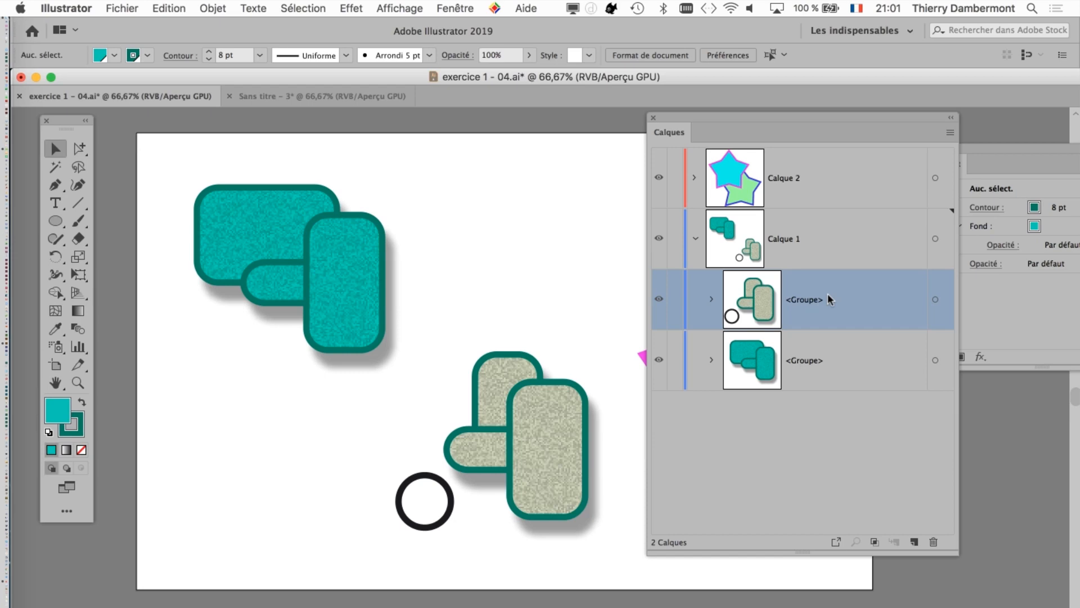
left_click_drag(810, 120, 826, 118)
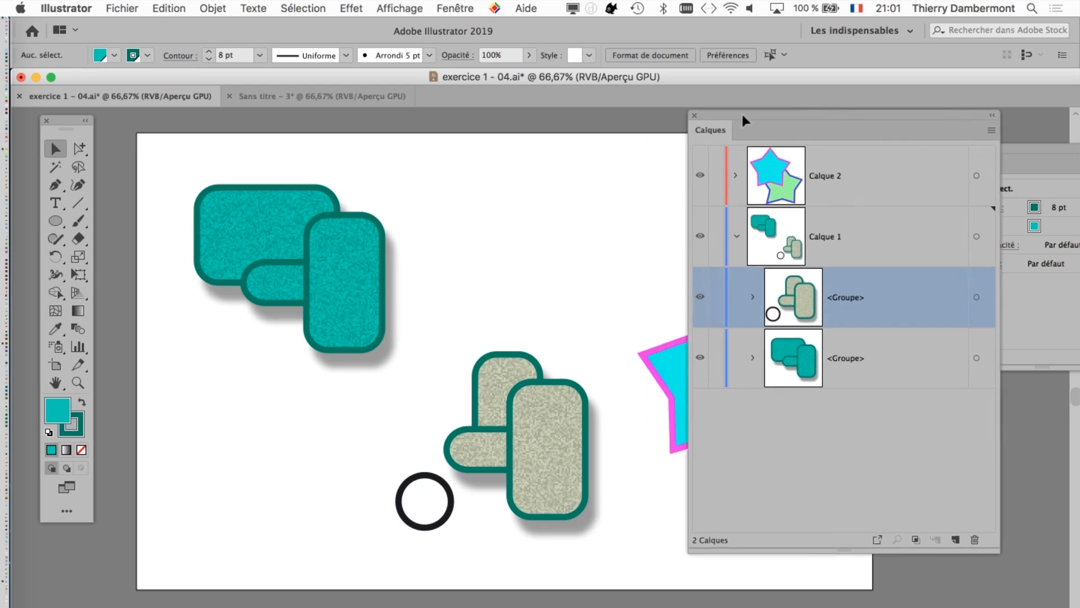
left_click_drag(71, 123, 96, 128)
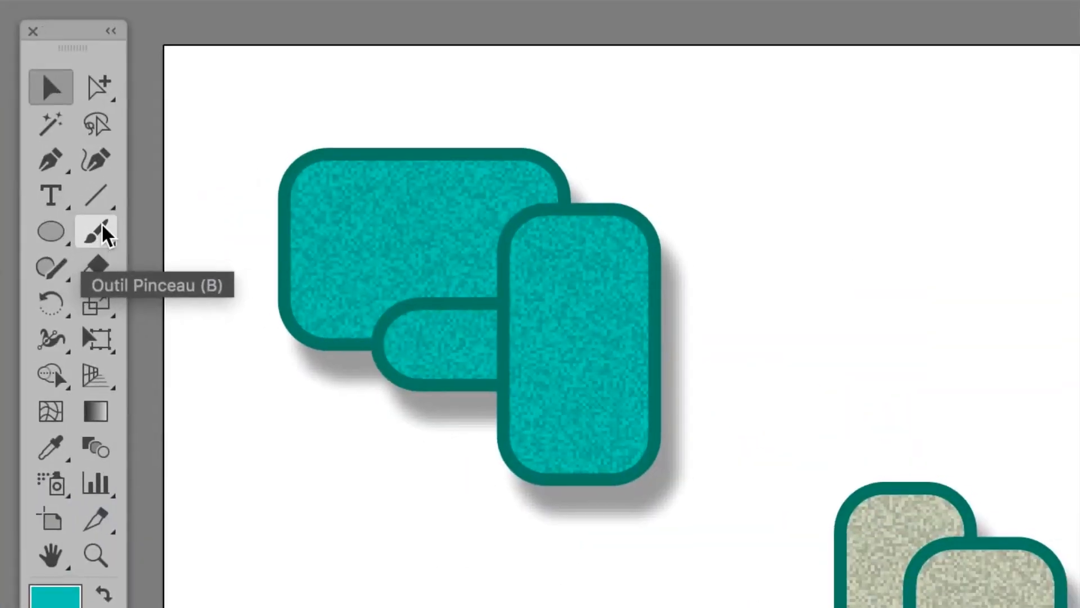
Detach the shape tool group, place it near the Calques panel, and activate the Polygon tool.
left_click(80, 226)
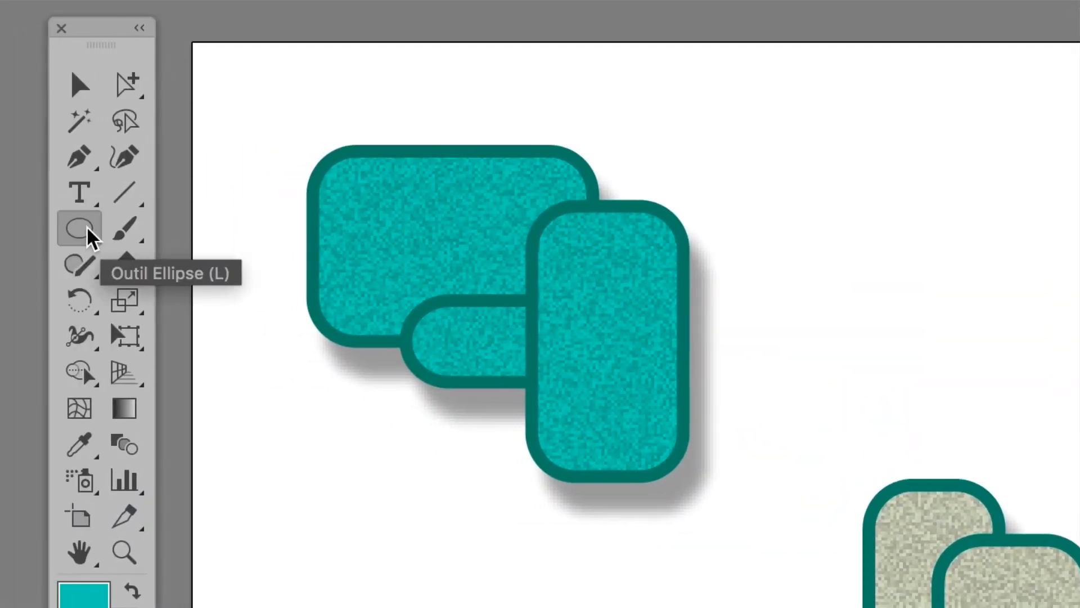
left_click_drag(15, 231, 343, 260)
left_click(196, 236)
left_click_drag(92, 221, 918, 71)
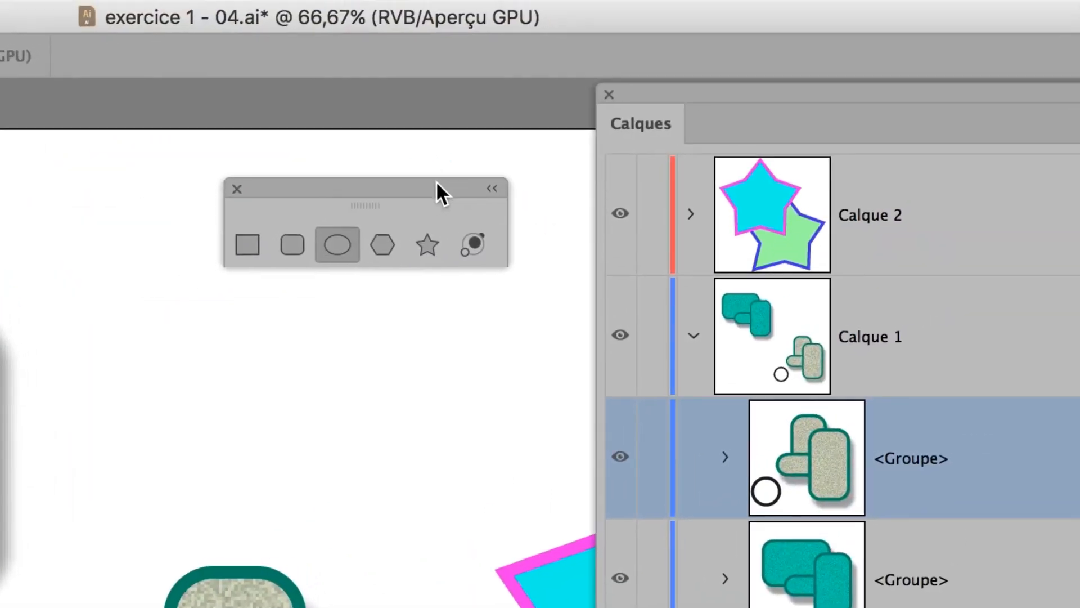
left_click(418, 204)
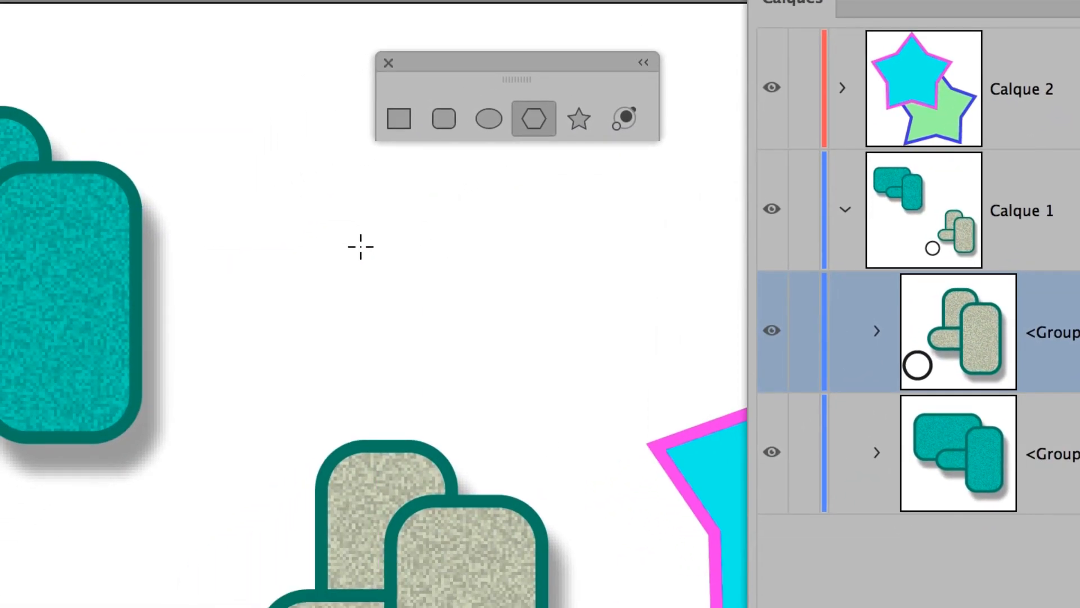
Draw a triangle above the beige group by reducing the polygon to three sides.
left_click_drag(244, 326, 291, 358)
mouse_move(377, 257)
left_mouse_down()
mouse_move(429, 272)
mouse_move(388, 262)
left_mouse_up()
key("Down")
key("Down")
key("Down")
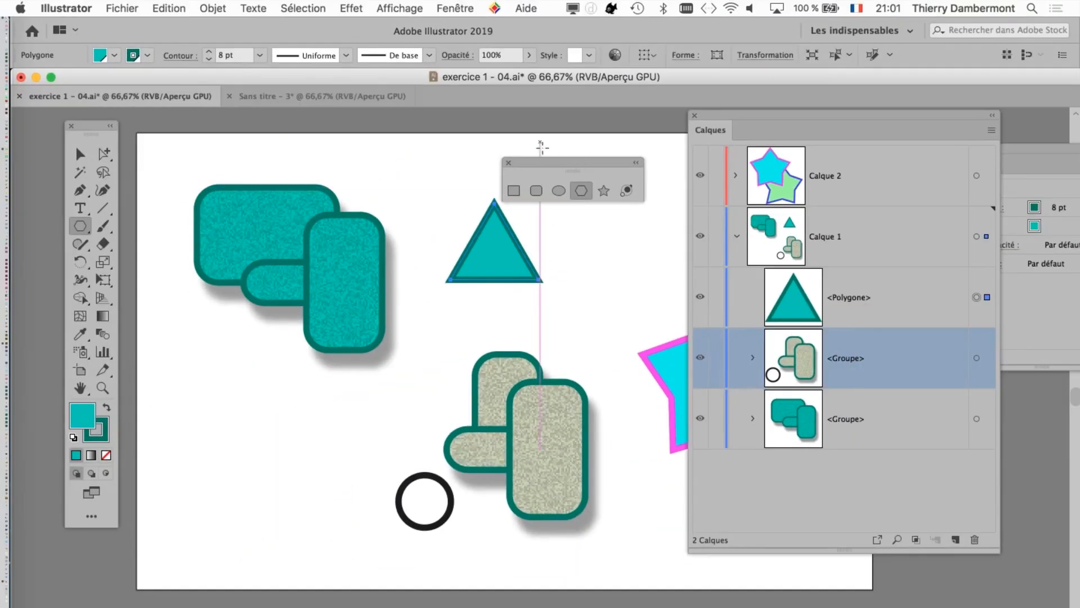
Shift the shape tools and Calques panels aside, and give the triangle a magenta fill and a black stroke from the Nuancier swatches.
left_click_drag(555, 167, 478, 120)
left_click_drag(733, 119, 751, 368)
left_click(456, 6)
left_click(690, 461)
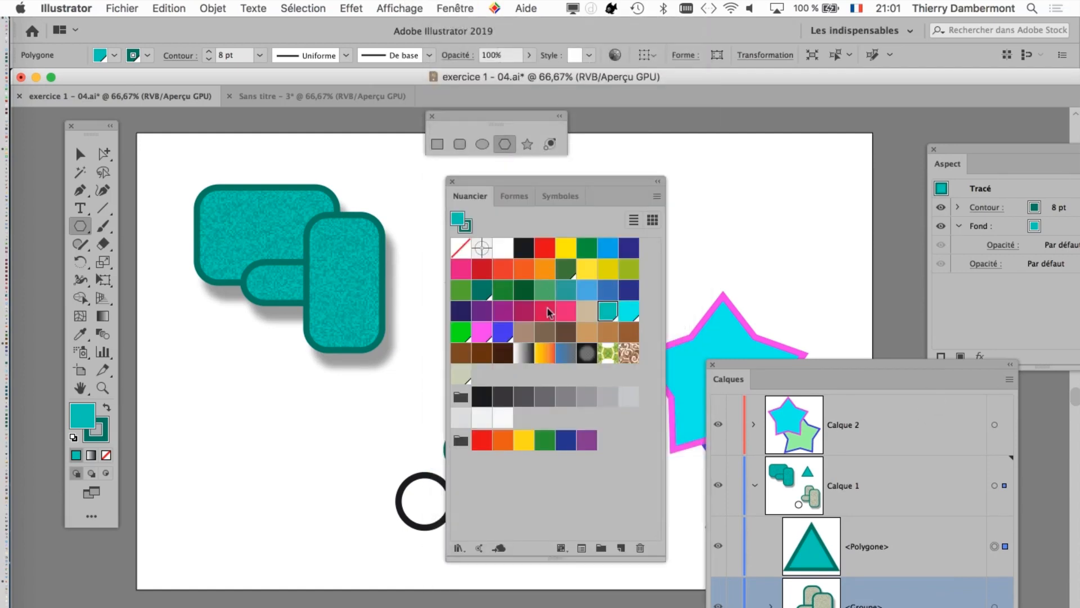
left_click(482, 332)
left_click_drag(501, 182, 787, 163)
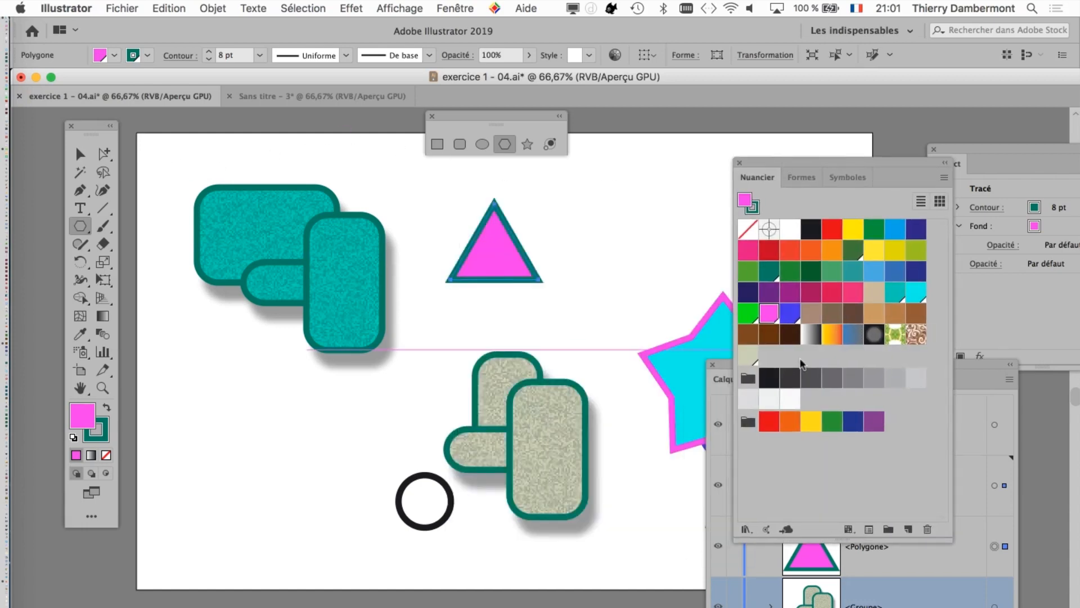
left_click(106, 439)
left_click(808, 234)
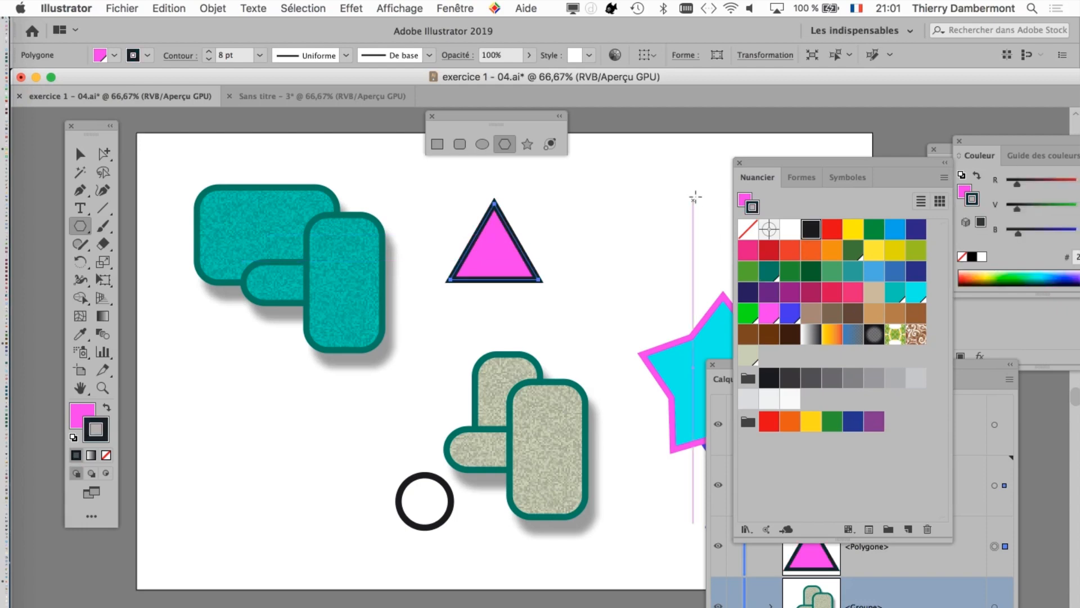
Close the swatches and move the magenta triangle so its lower corner overlaps the teal group's right edge.
left_click(740, 164)
key("v")
left_click(552, 221)
left_click_drag(491, 251, 431, 272)
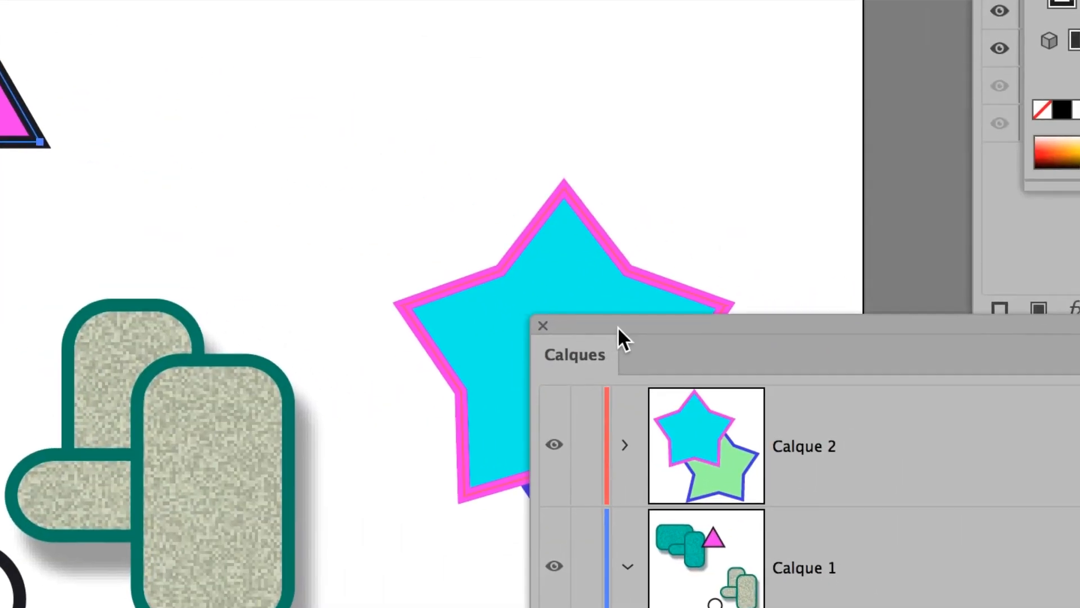
Put the triangle's <Polygone> entry inside the beige group in the Calques list, and place the panel clear of the artwork.
left_click_drag(618, 327, 501, 201)
left_click(585, 325)
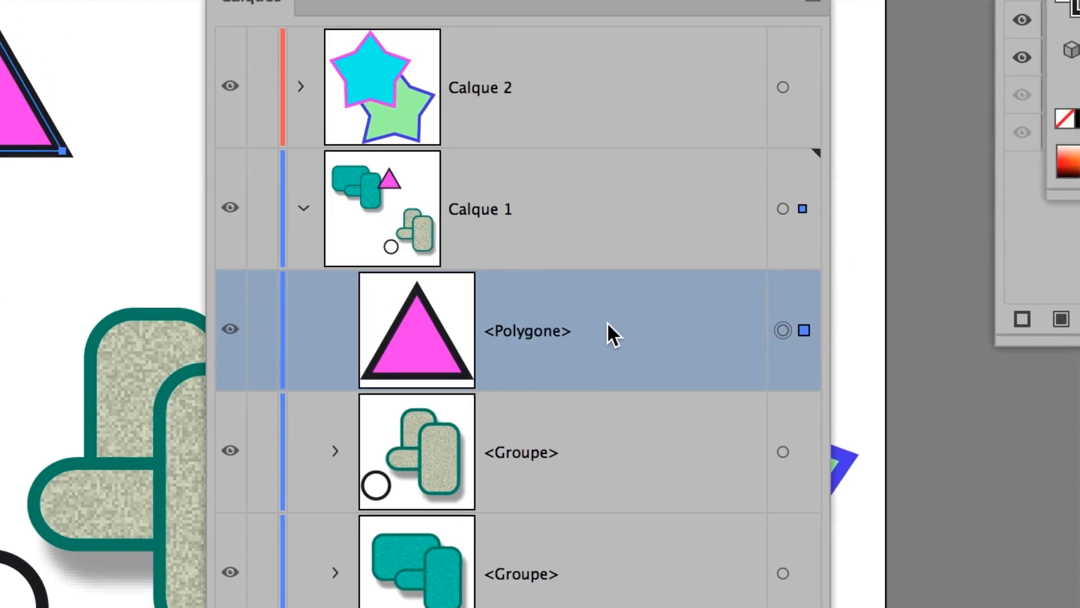
left_click_drag(607, 323, 599, 453)
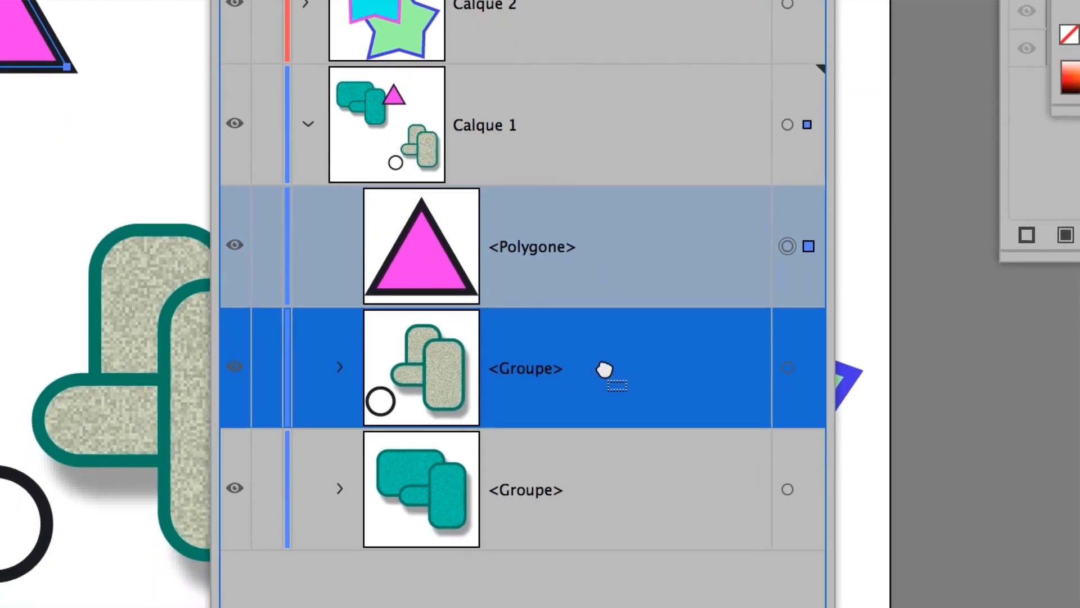
left_click_drag(603, 370, 603, 367)
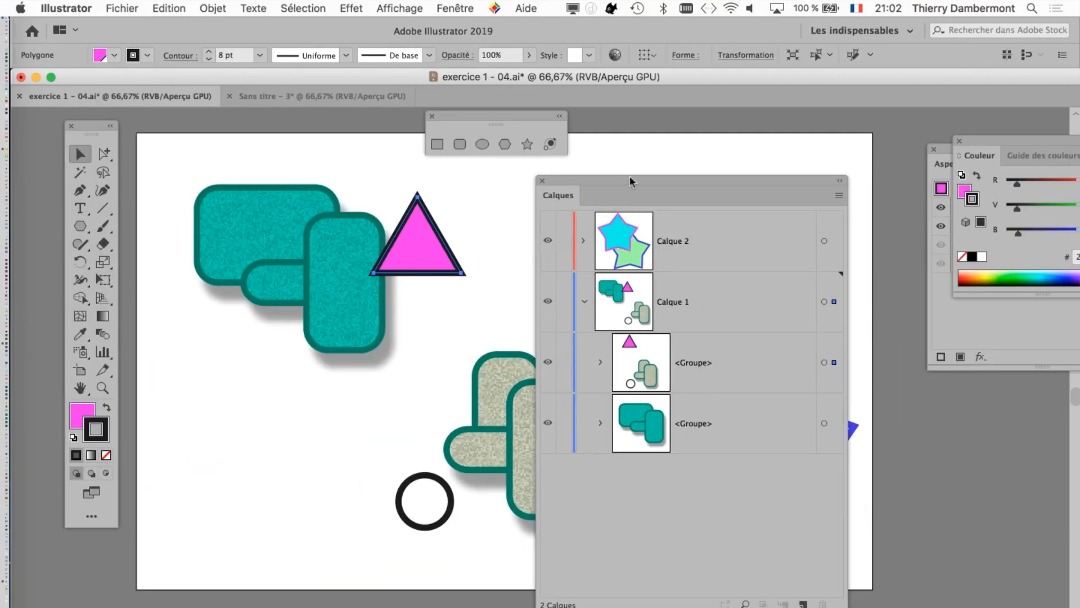
left_click_drag(627, 176, 837, 199)
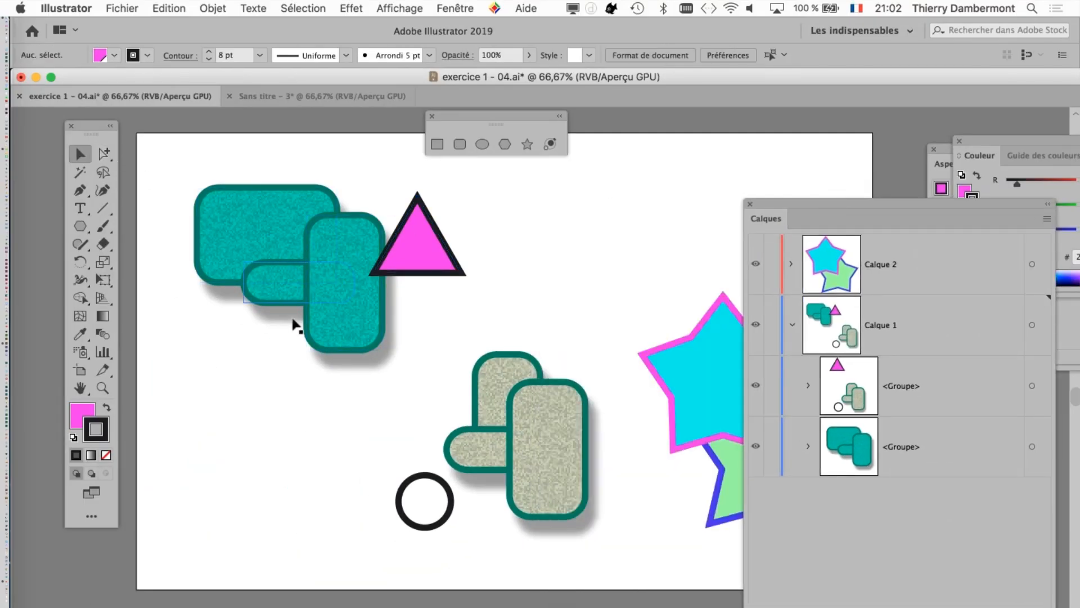
Try moving the teal group up and to the left without the triangle, undo the move and deselect.
left_click(328, 270)
left_click_drag(343, 279, 317, 253)
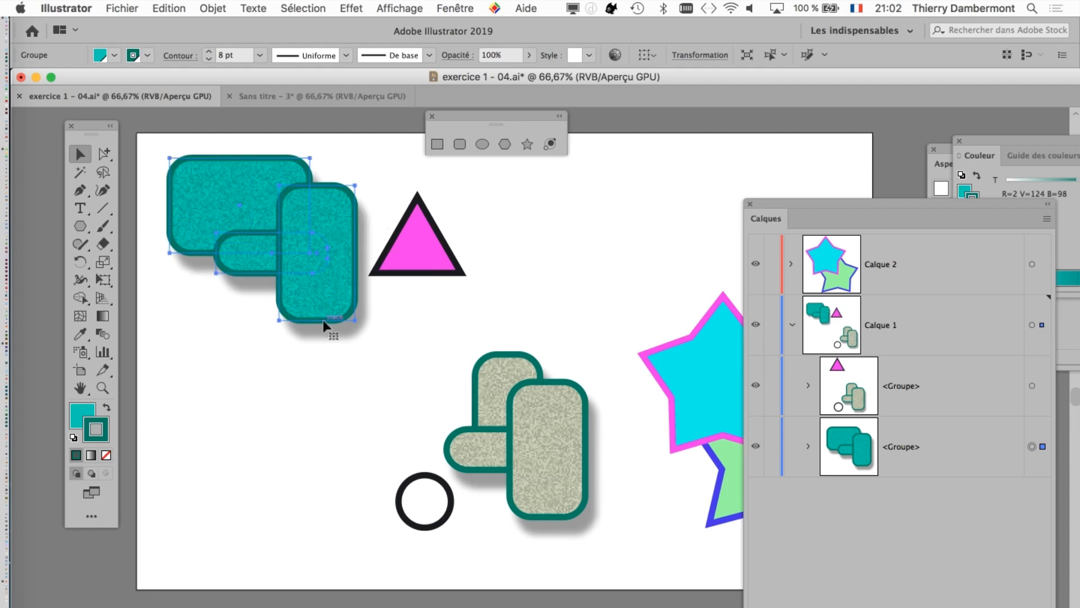
key("super+z")
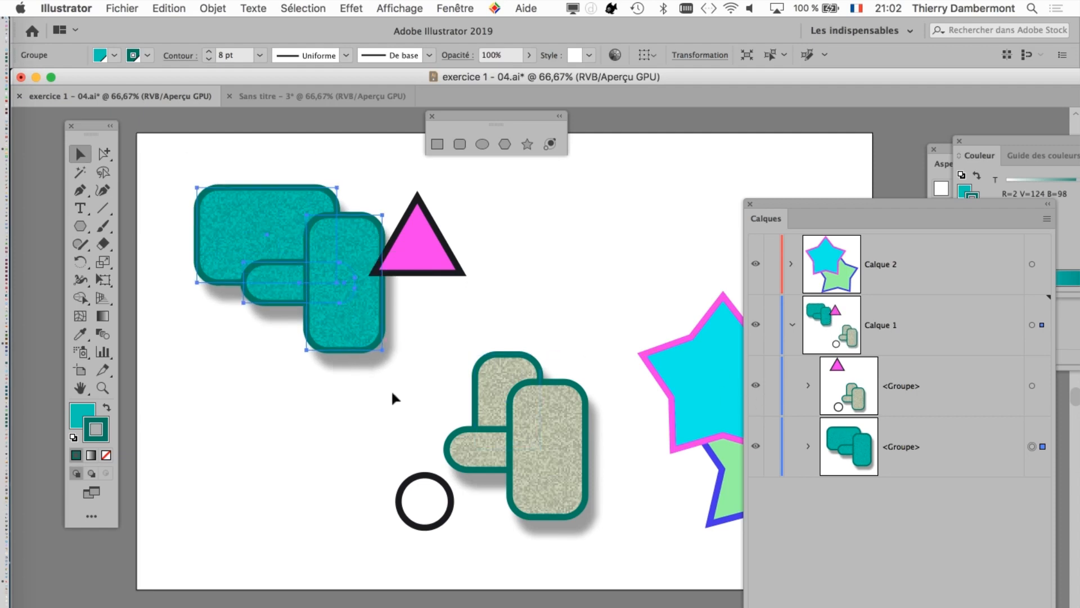
left_click(374, 395)
Move only the magenta triangle below the beige shapes with the Group Selection tool, leaving the rest of its group in place.
left_click(430, 254)
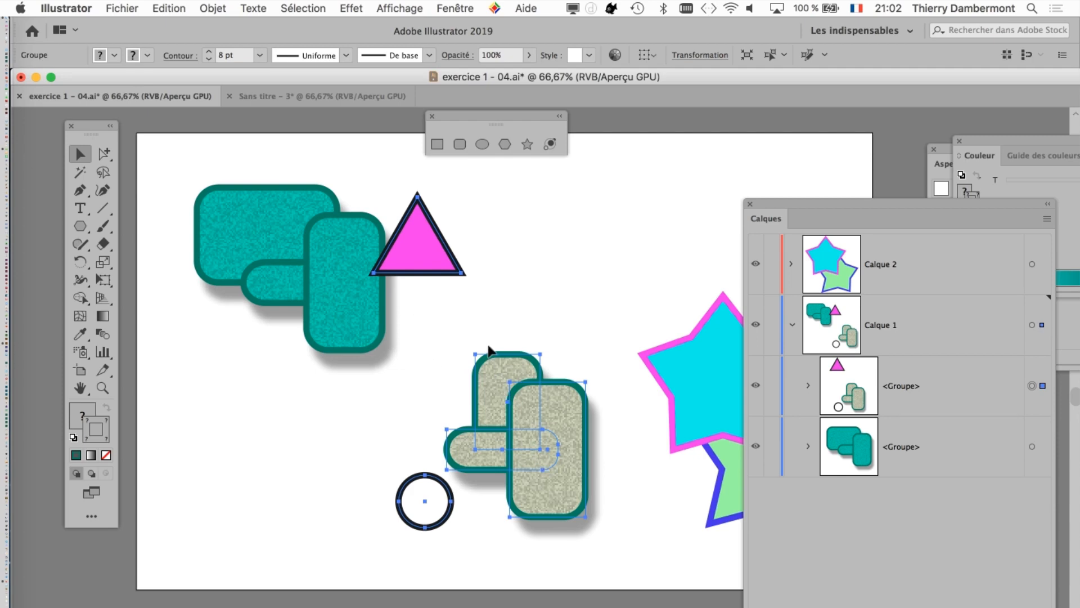
left_click(562, 257)
left_click(430, 252)
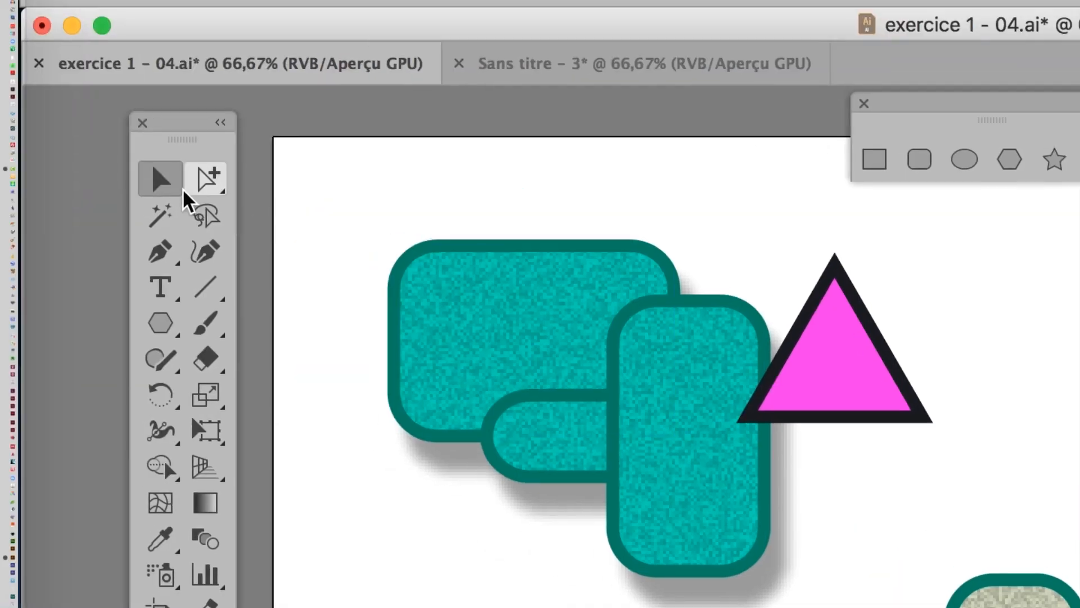
left_click(208, 178)
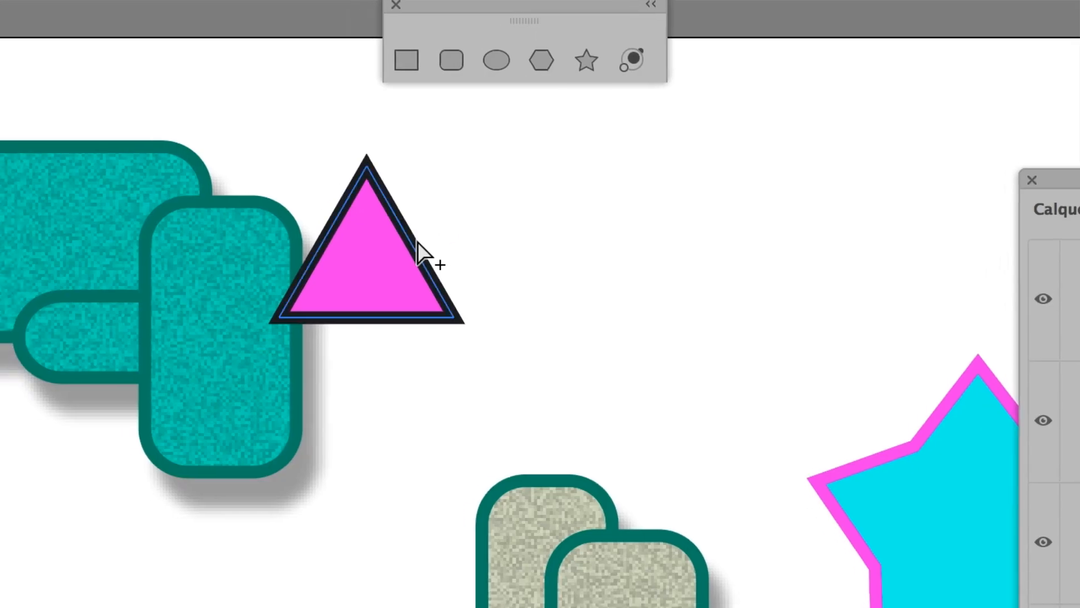
left_click_drag(417, 242, 459, 448)
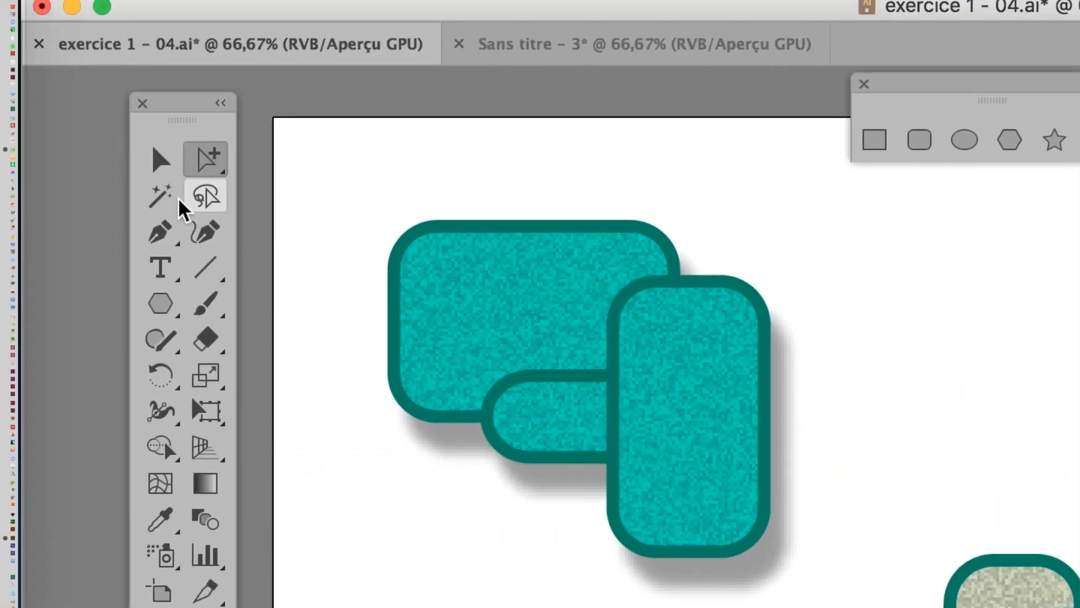
With the teal group selected, draw a triangle about 30 × 28 mm at its right edge, then undo it and deselect.
left_click(162, 183)
left_click(267, 232)
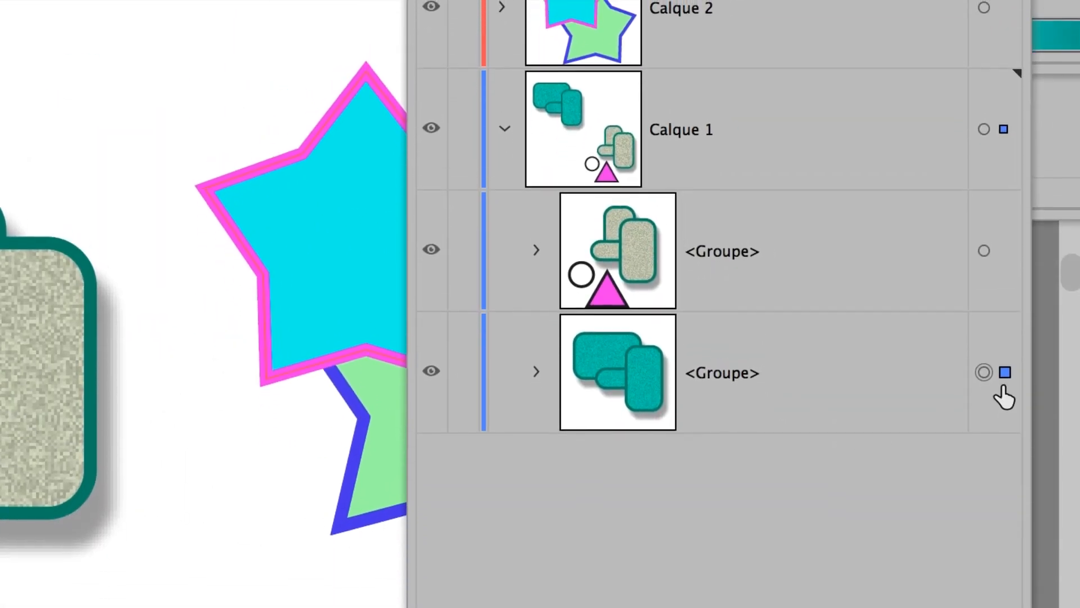
left_click(995, 522)
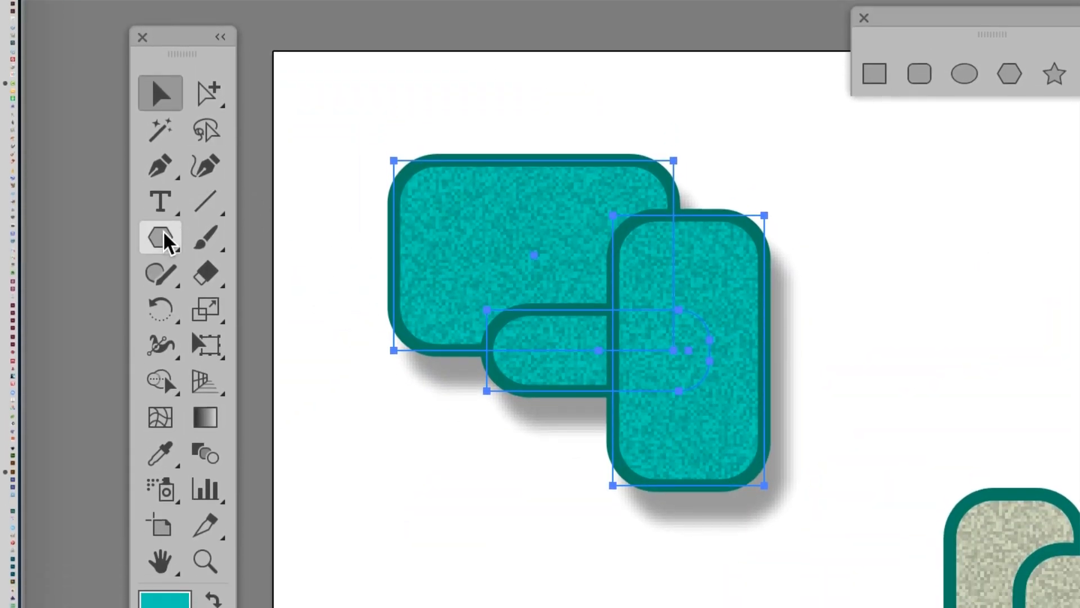
left_click(168, 236)
left_click_drag(817, 246, 871, 295)
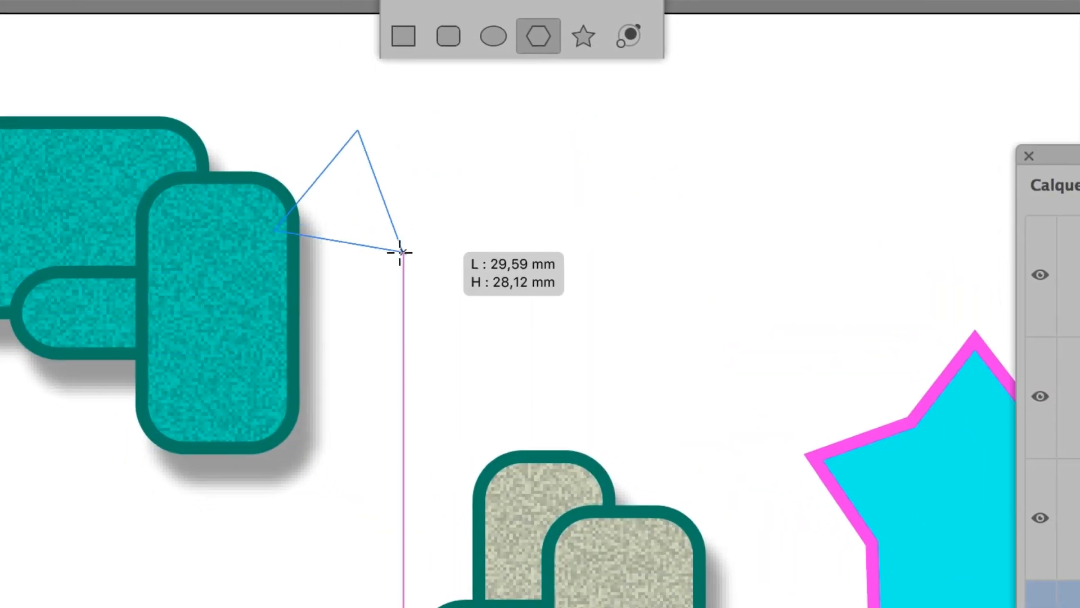
left_click_drag(400, 252, 401, 252)
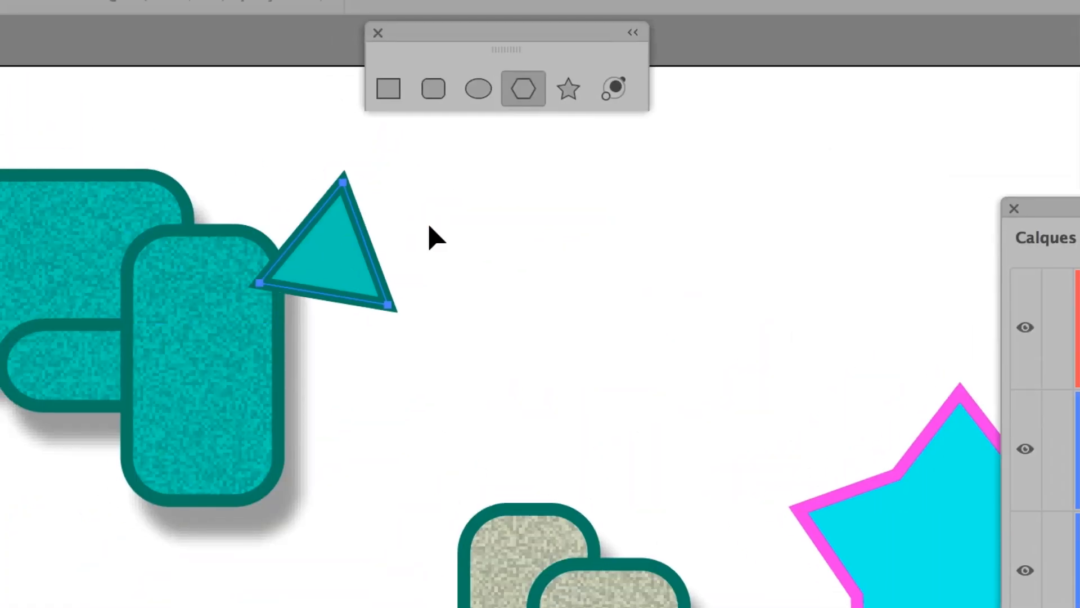
key("ctrl+z")
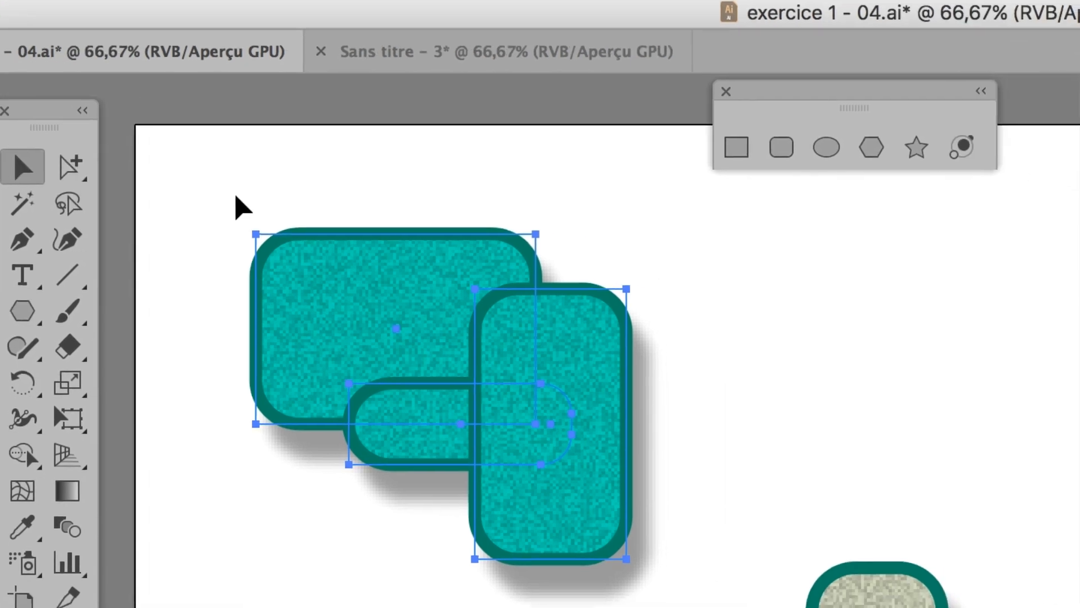
left_click(237, 197)
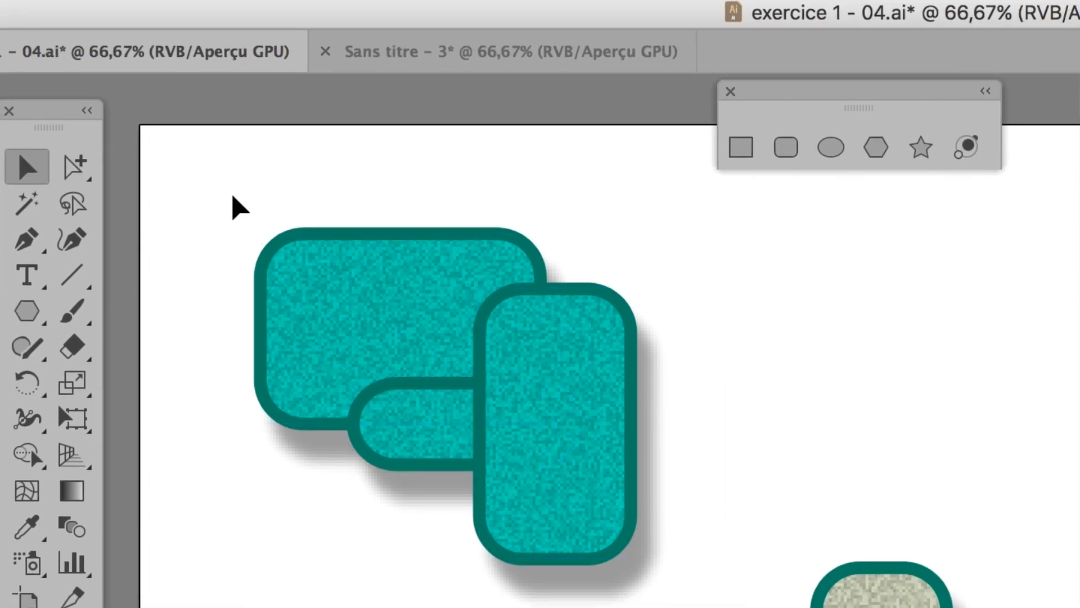
Isolate the teal group and draw a tilted triangle inside it over the tall rounded rectangle.
left_click(286, 266)
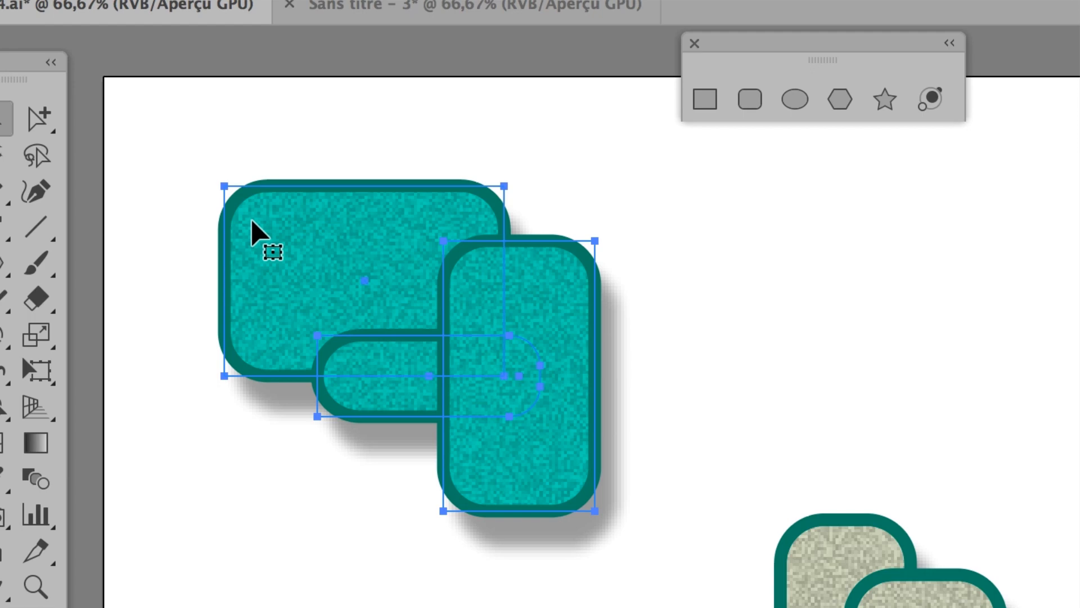
right_click(251, 219)
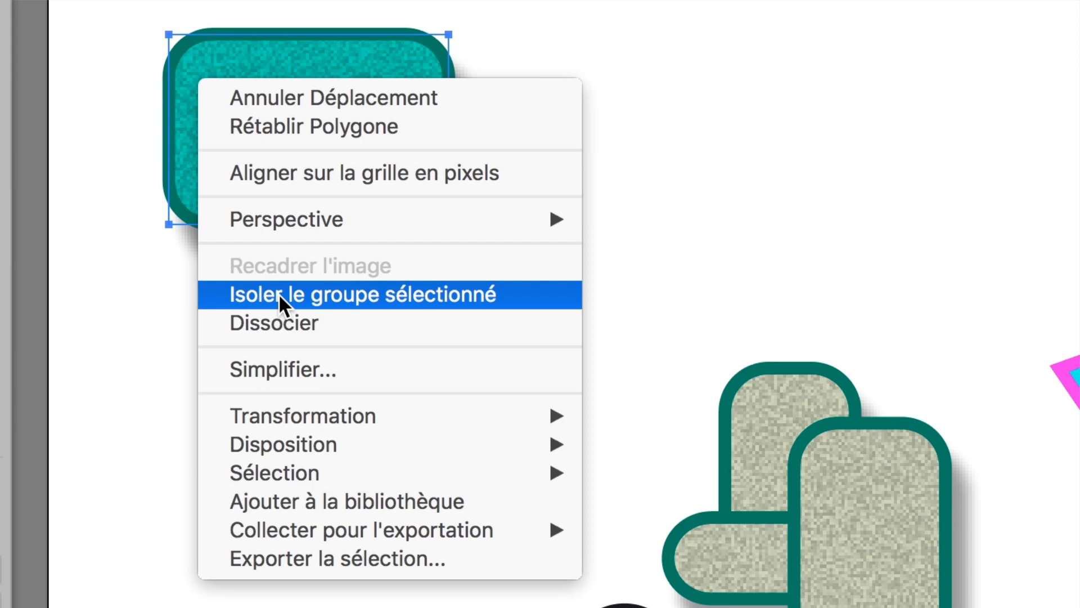
left_click(278, 293)
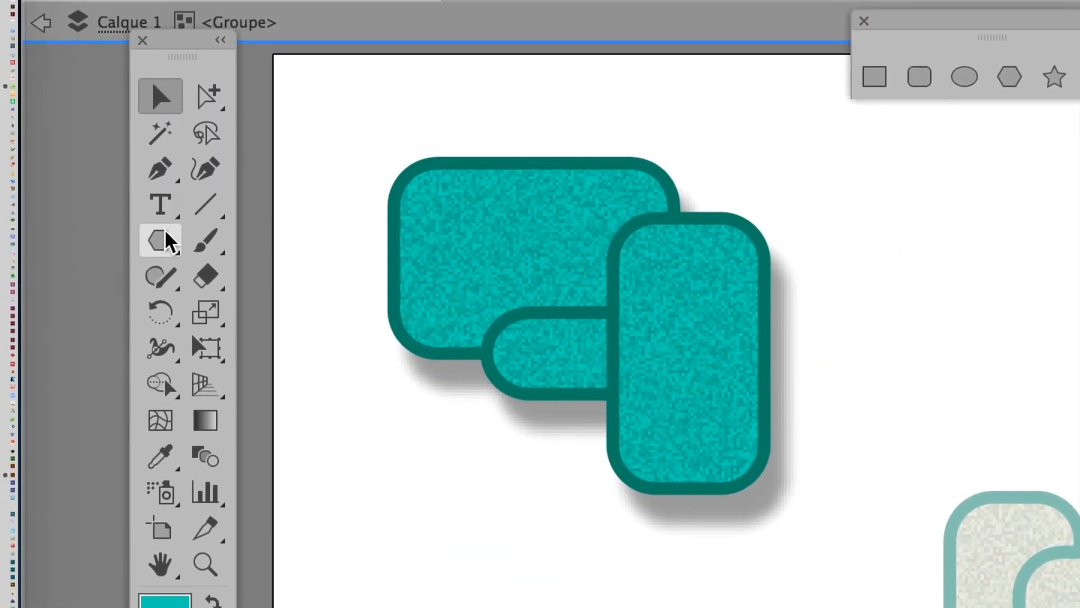
left_click(164, 236)
left_click_drag(489, 246, 565, 334)
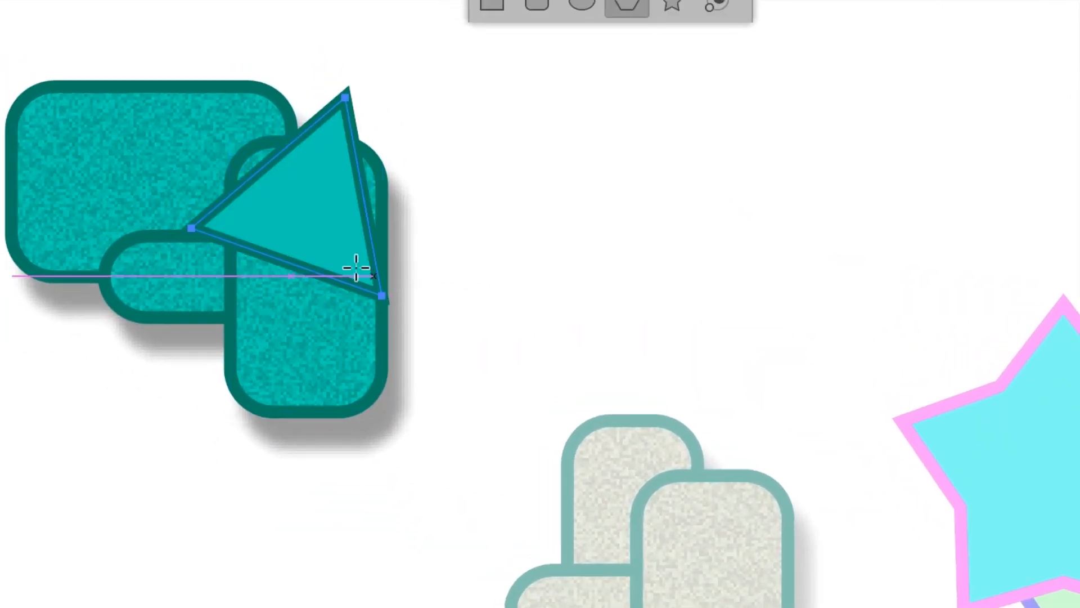
Move the new teal triangle out to the group's right side and leave isolation mode.
left_click(149, 180)
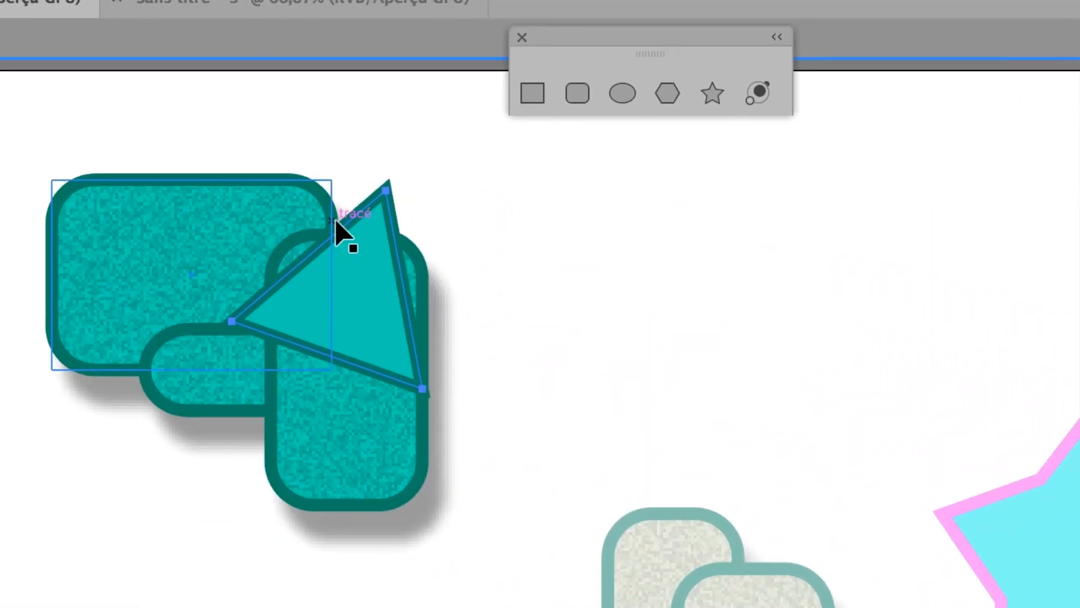
left_click_drag(348, 231, 485, 225)
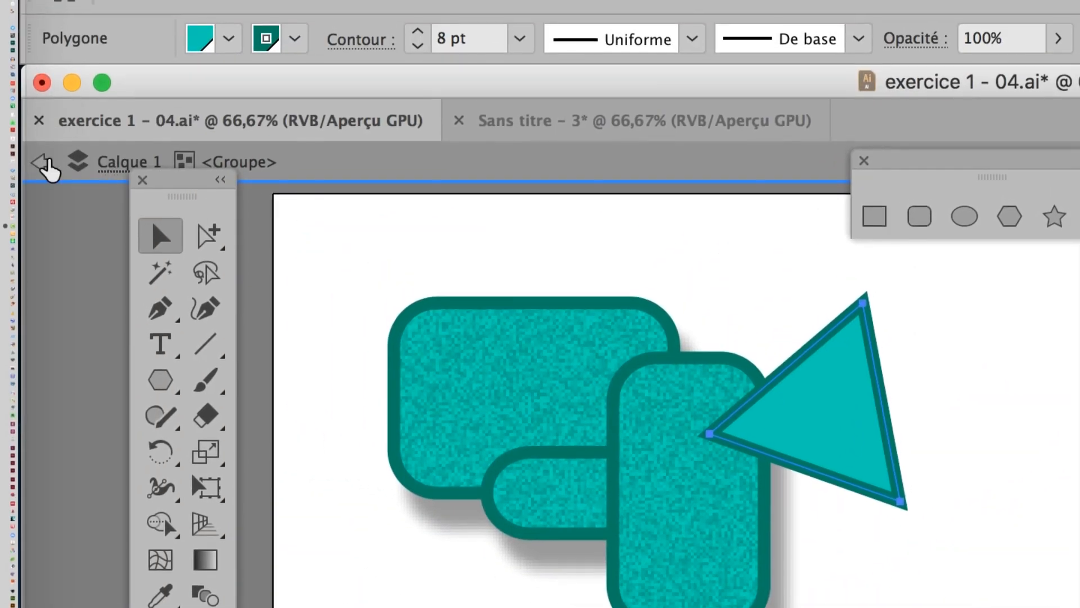
left_click(46, 163)
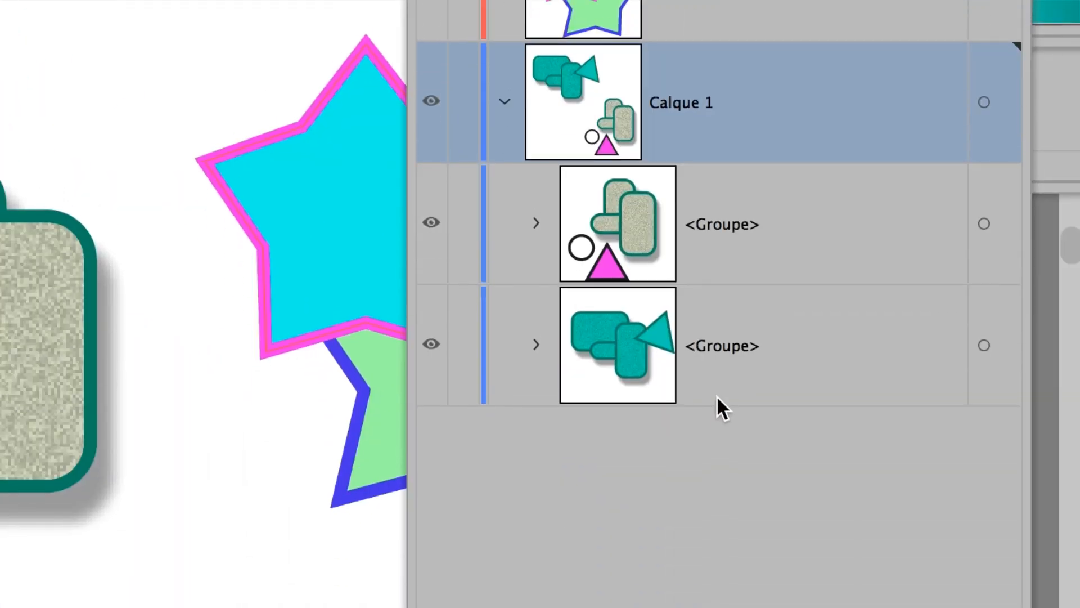
Select the whole teal group through its entry in the Calques list and isolate it again.
left_click(611, 343)
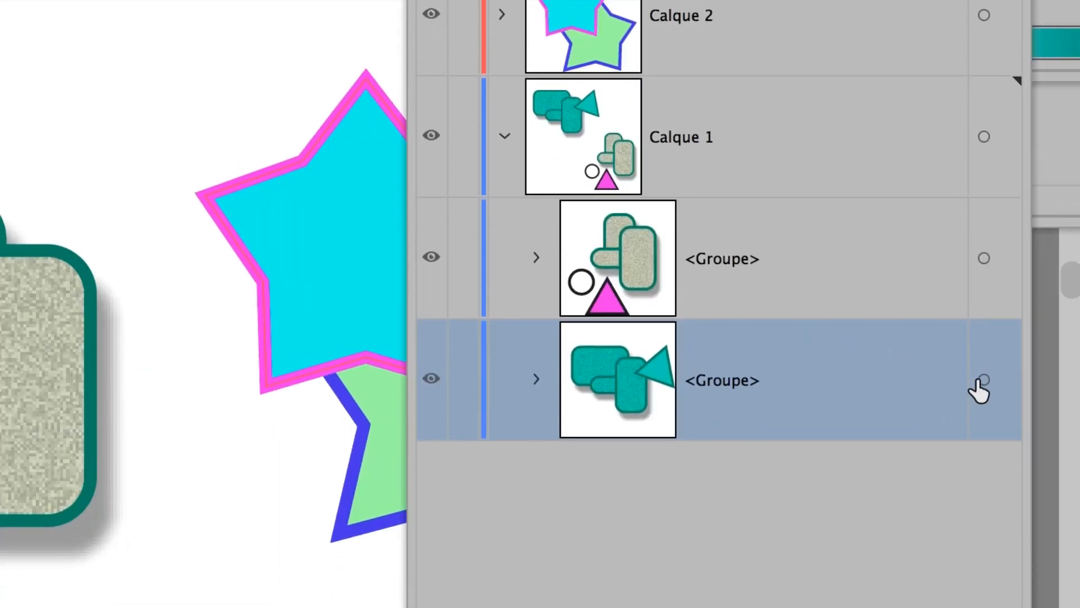
left_click(980, 381)
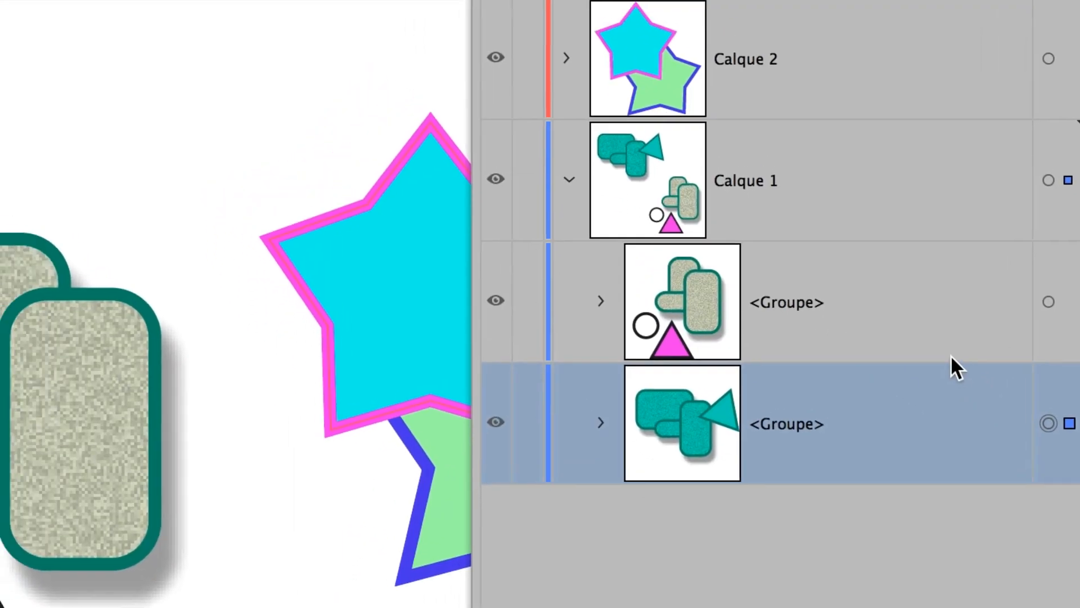
left_click(884, 309)
left_click(945, 401)
left_click(928, 311)
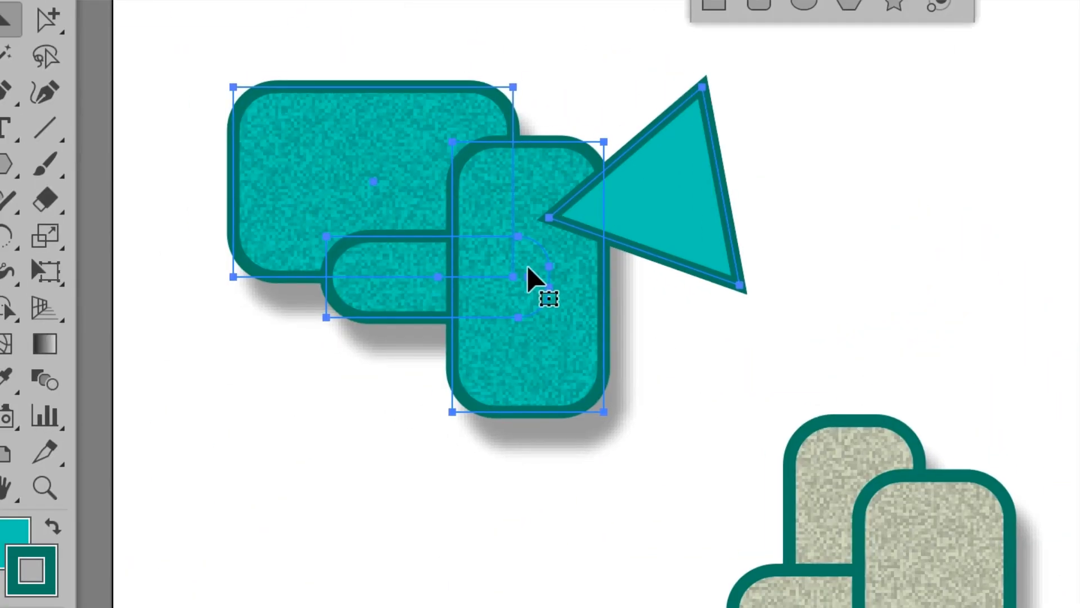
right_click(449, 240)
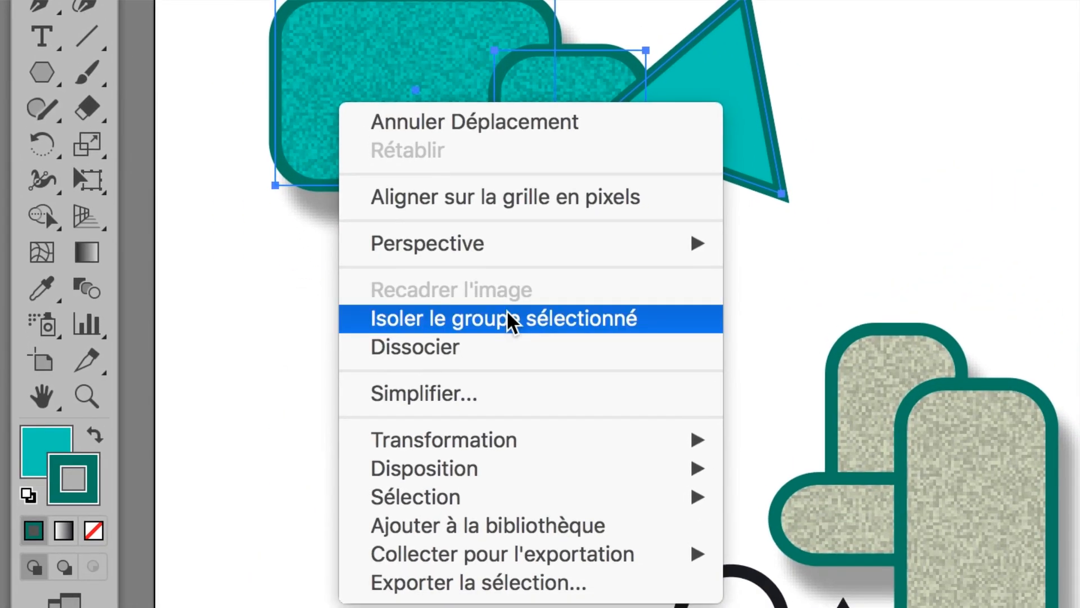
left_click(507, 318)
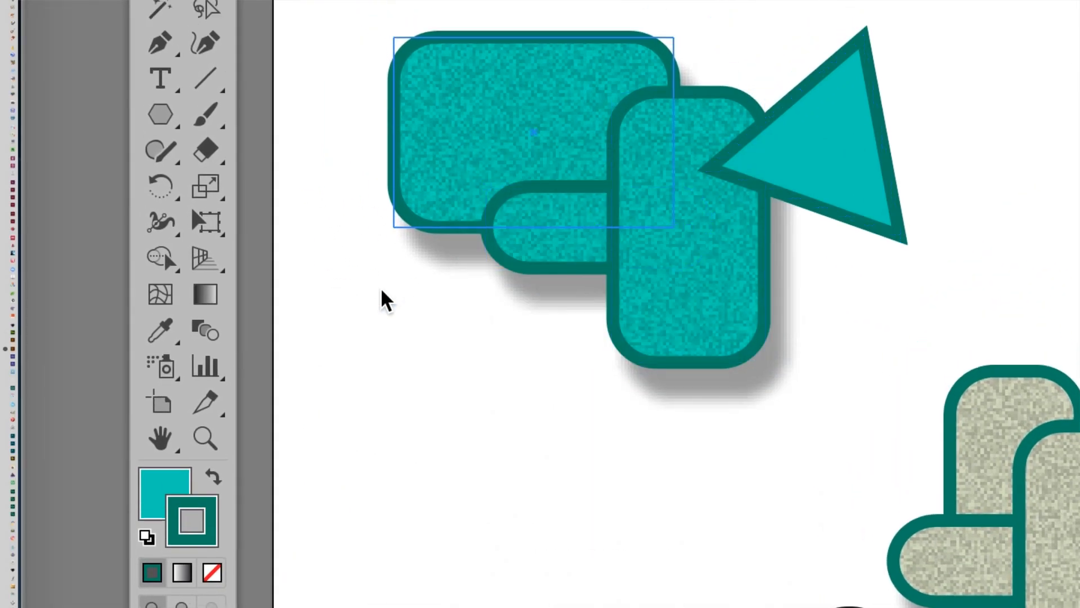
Draw four small triangles around the isolated teal group: one at its lower left, and three along its upper edge and upper right.
left_click(42, 72)
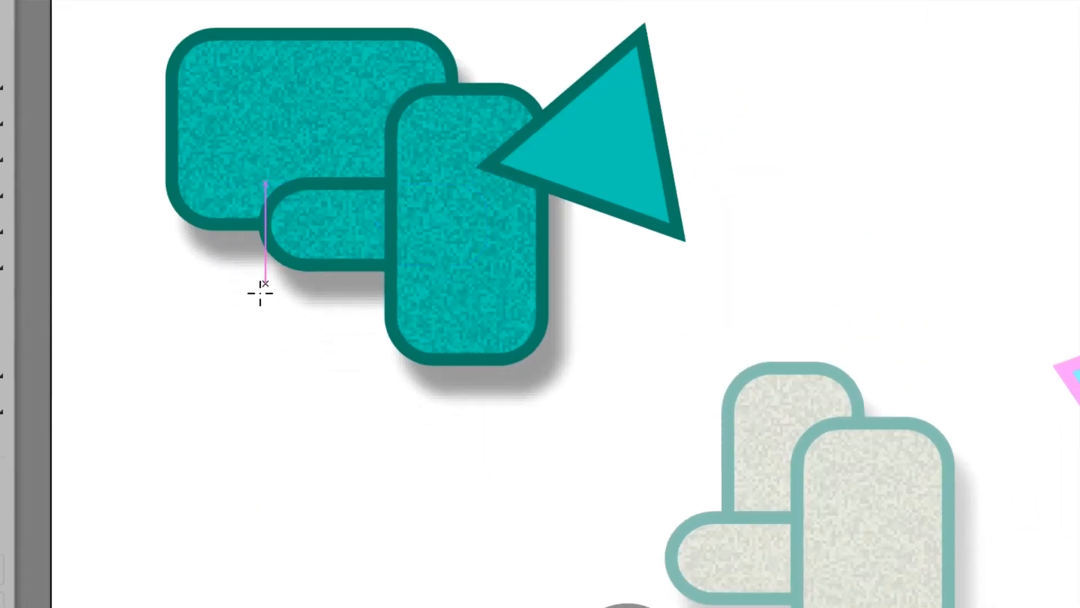
left_click_drag(240, 292, 311, 314)
left_click_drag(258, 33, 282, 49)
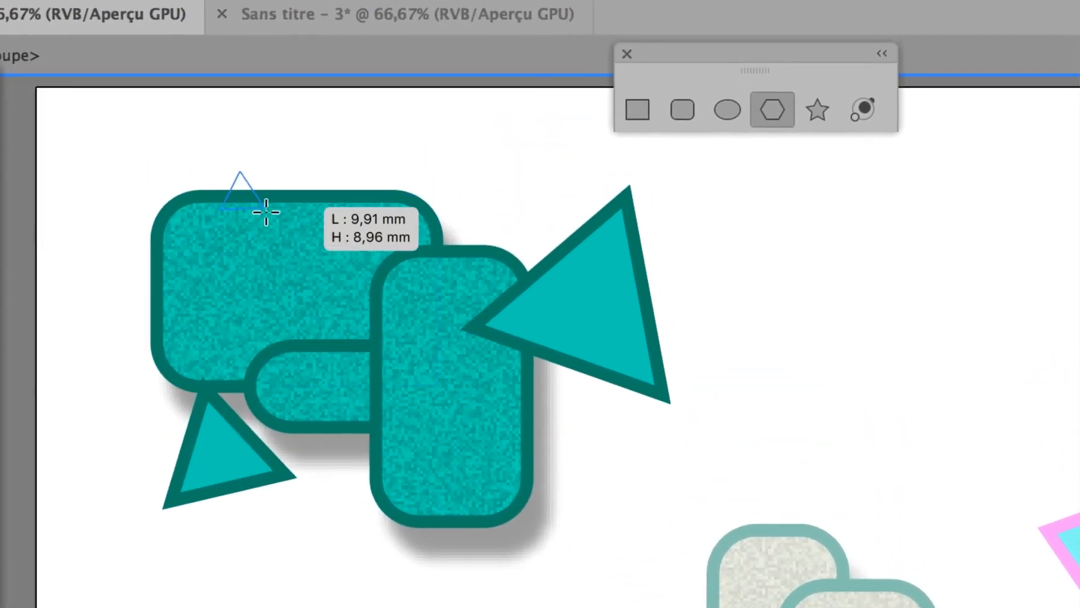
left_click_drag(266, 212, 275, 251)
left_click_drag(394, 165, 437, 181)
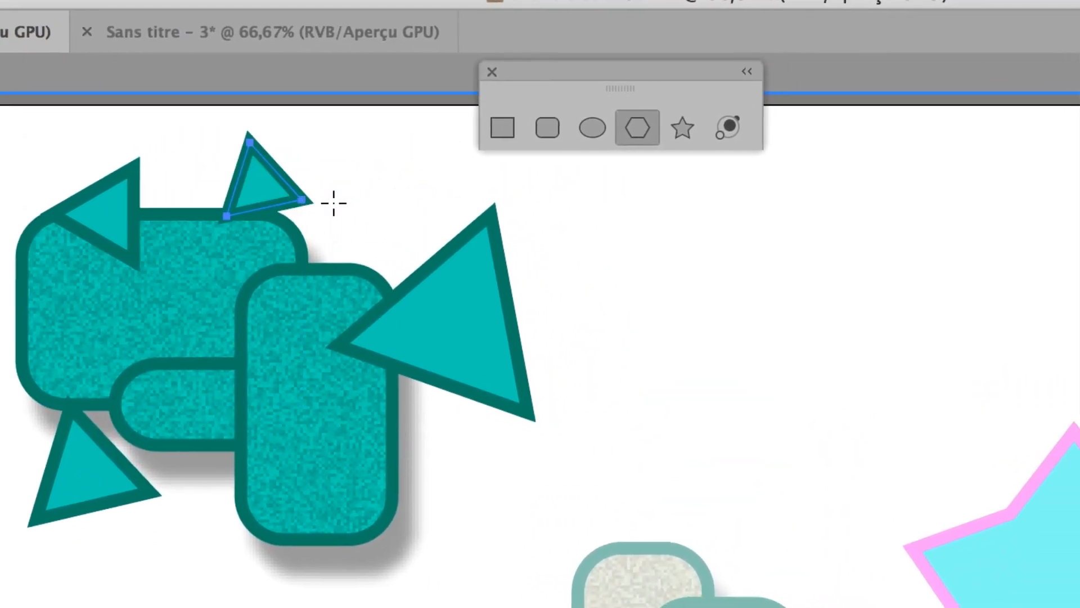
left_click_drag(357, 202, 377, 220)
Switch back to the Selection tool, deselect the last triangle and step out of the isolated group to Calque 1.
left_click(137, 133)
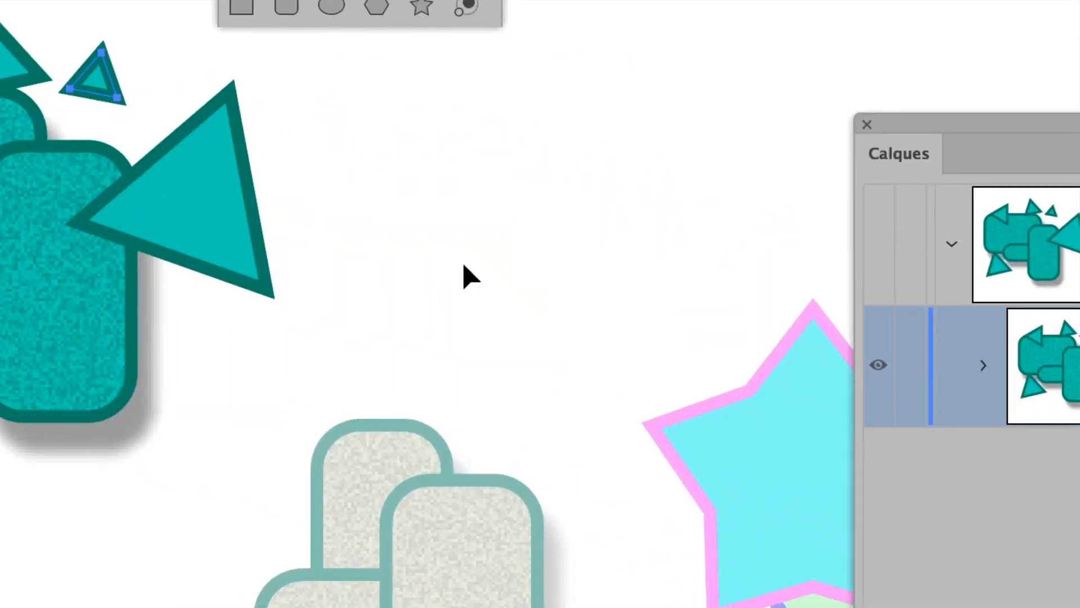
left_click(1065, 406)
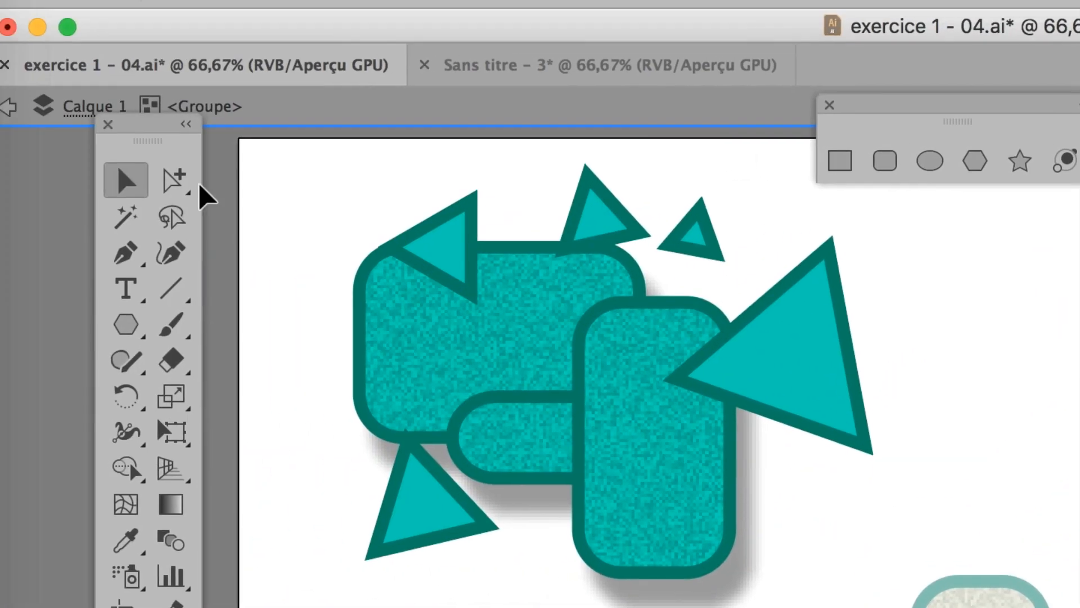
double_click(883, 366)
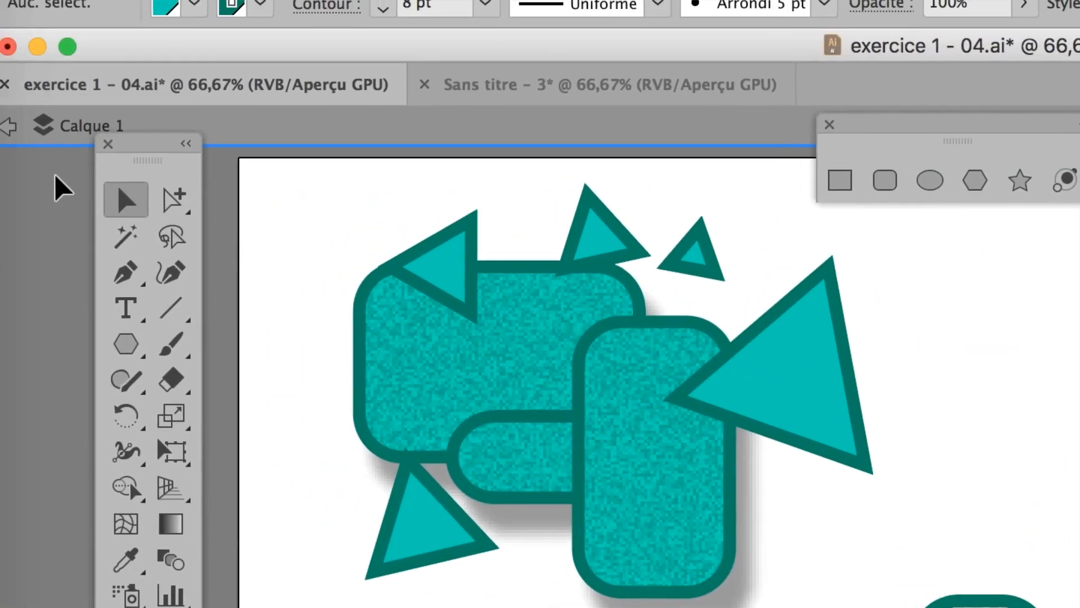